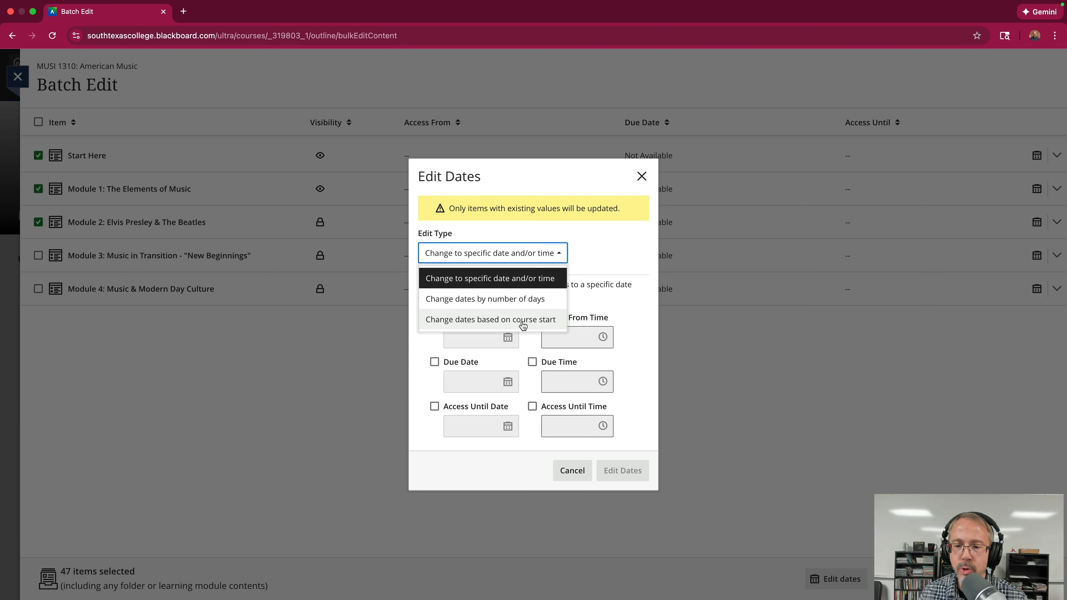
Set the edit type to change dates based on course start, with 8/25/25 as the current start date.
left_click(523, 323)
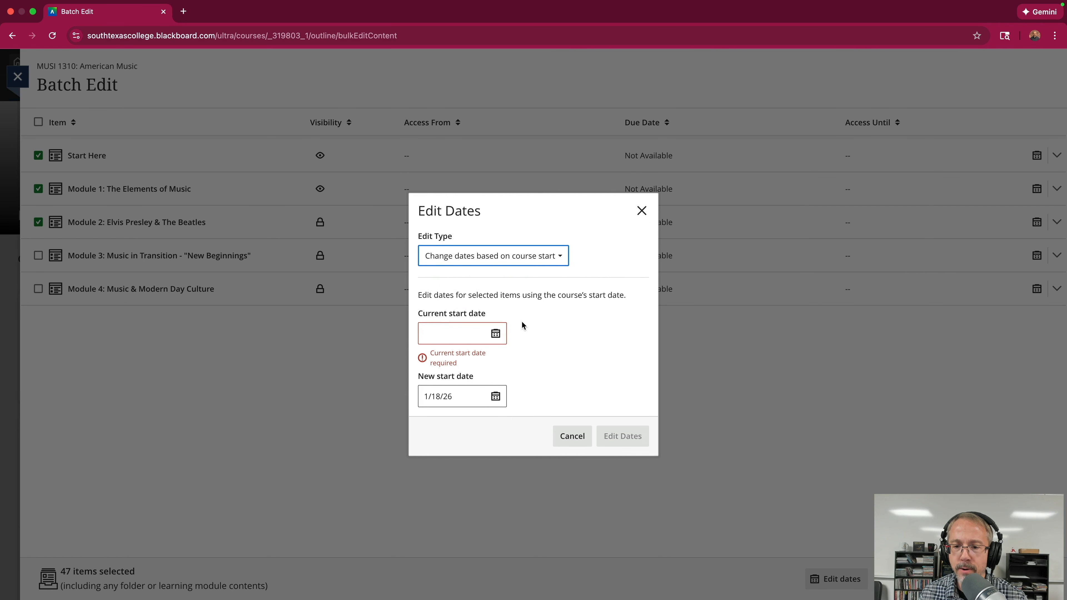
left_click(497, 335)
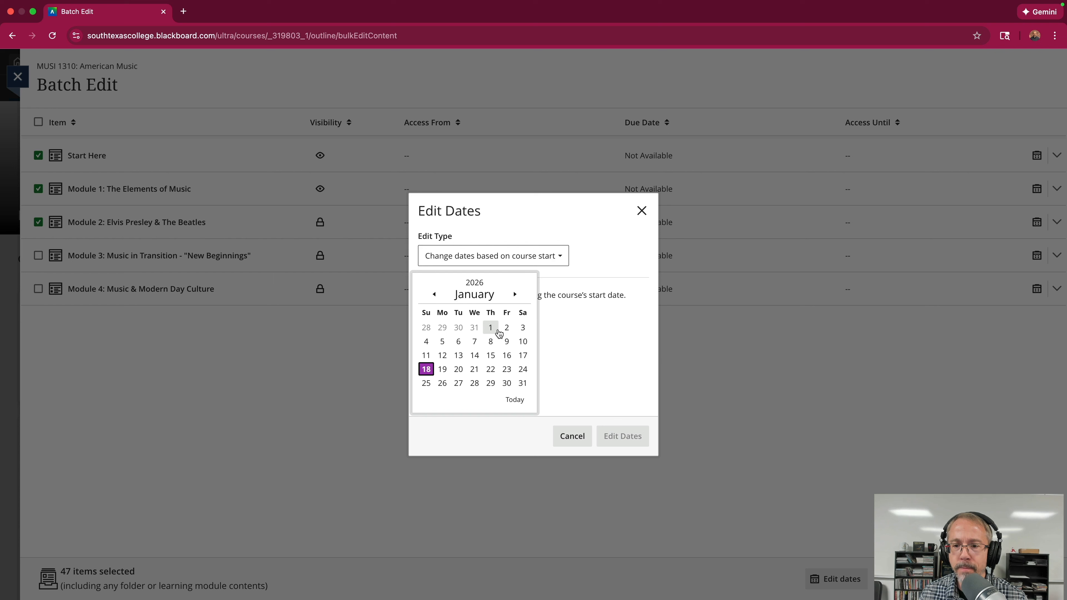
left_click(434, 296)
left_click(434, 296)
left_click(434, 296)
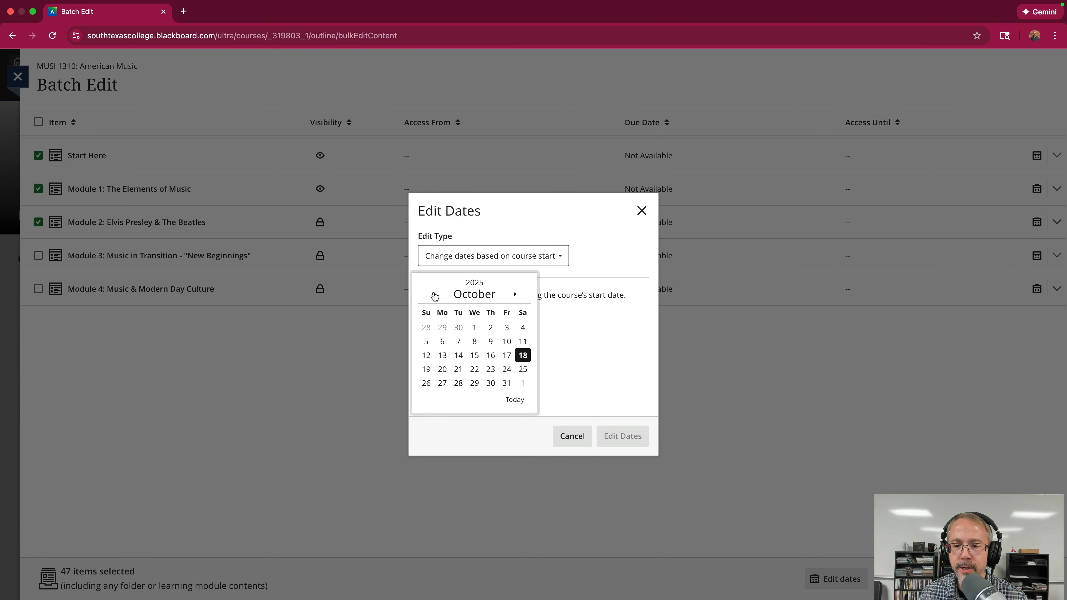
left_click(434, 295)
left_click(434, 296)
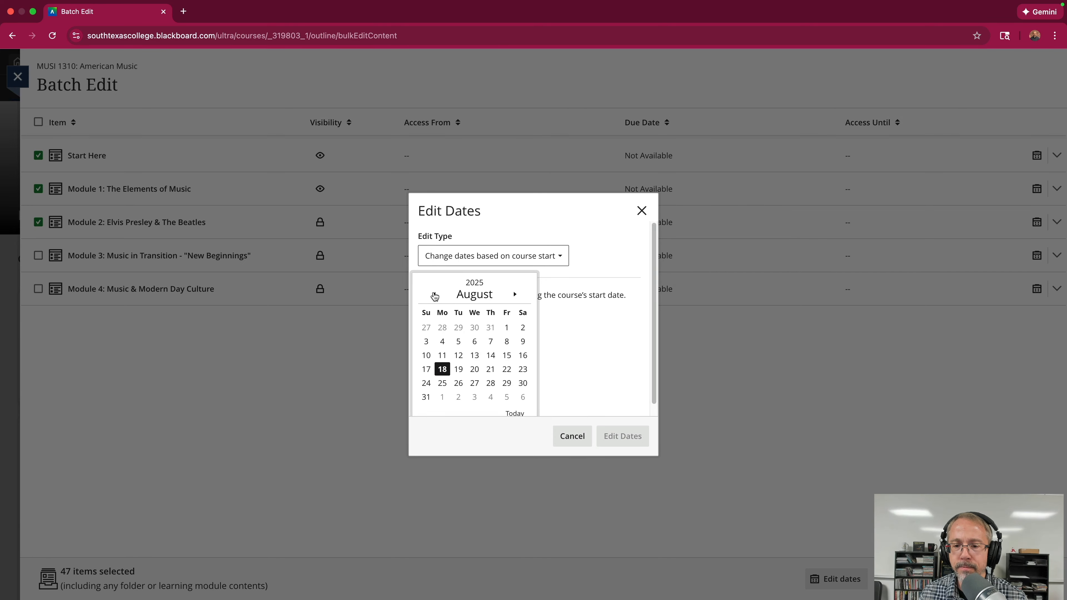
left_click(442, 384)
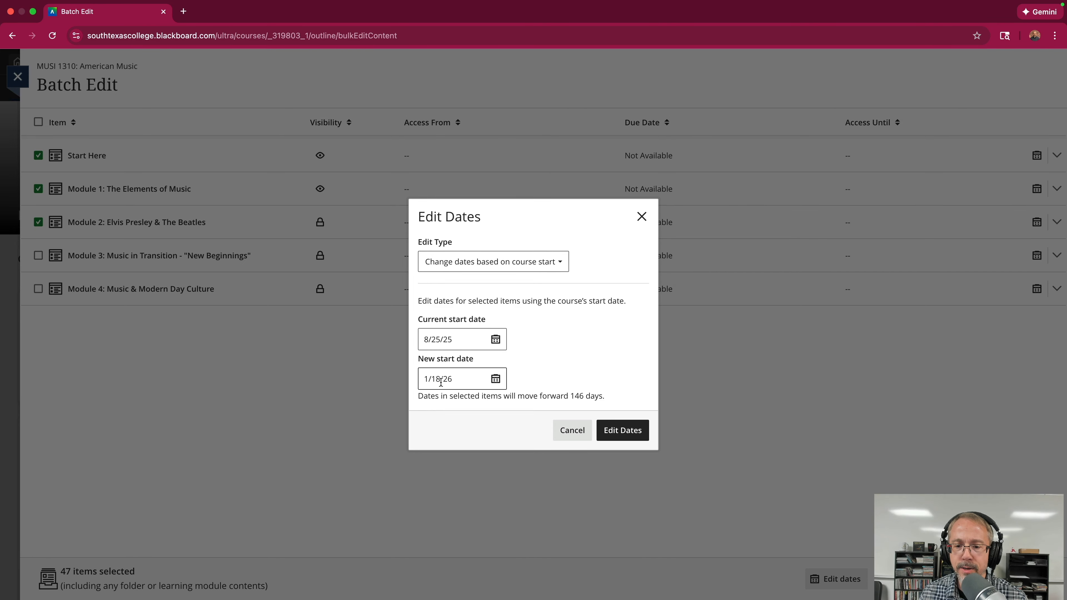
Set the new start date to 1/20/26, apply the date edits to the selected modules and leave Batch Edit.
left_click(496, 380)
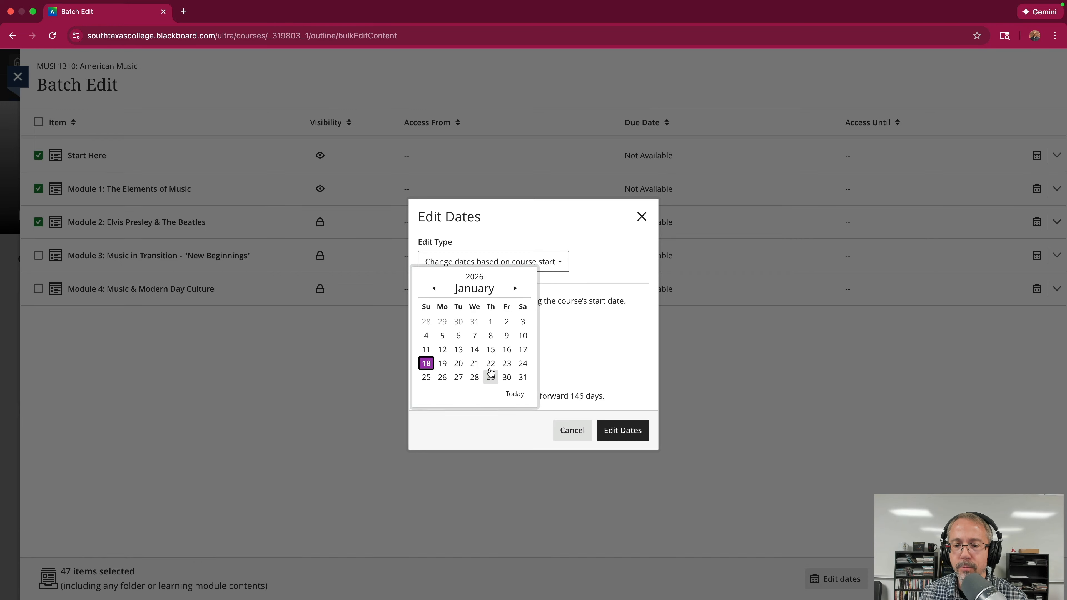
left_click(460, 364)
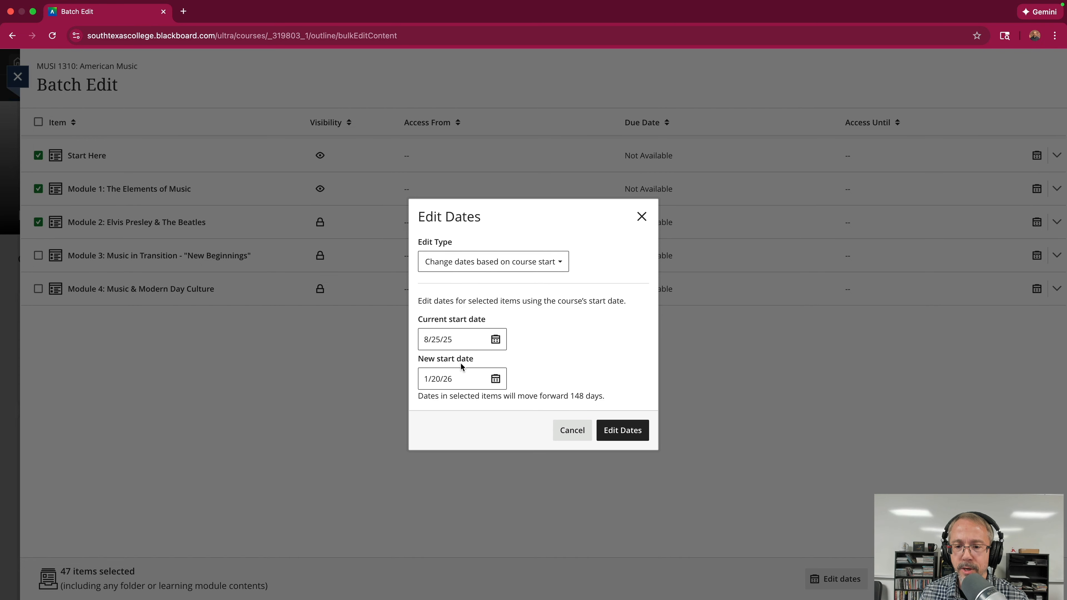
left_click(623, 431)
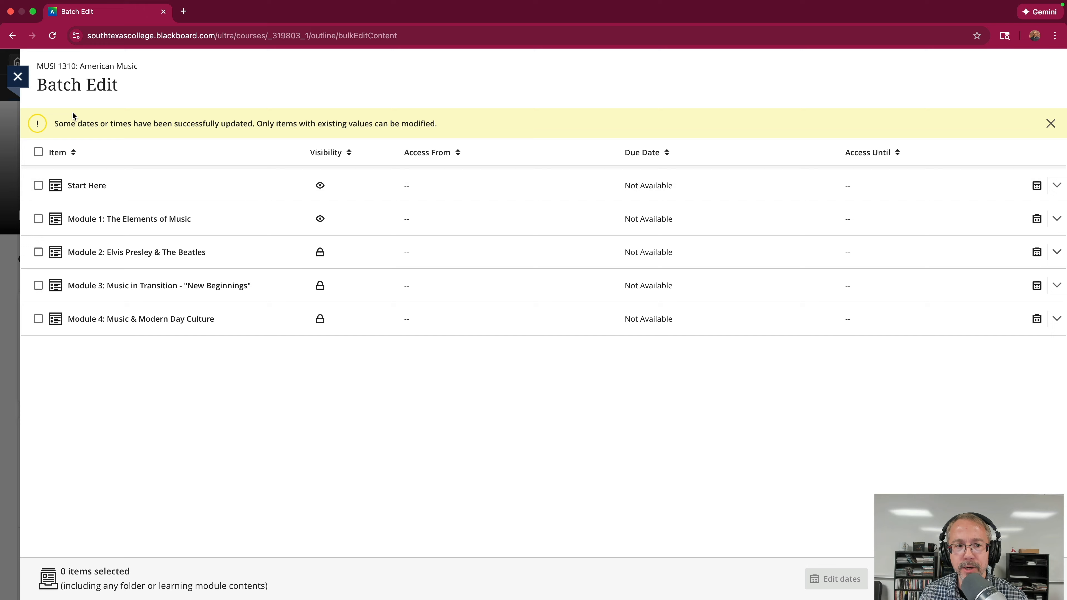
left_click(18, 78)
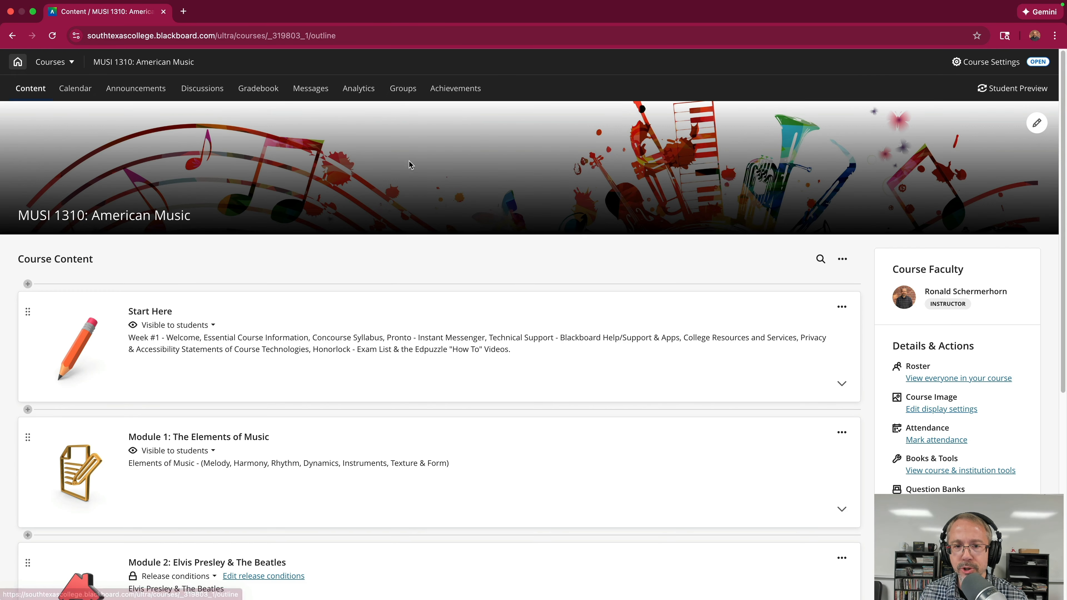
Examine the due dates of the gradable items in the course gradebook.
left_click(257, 88)
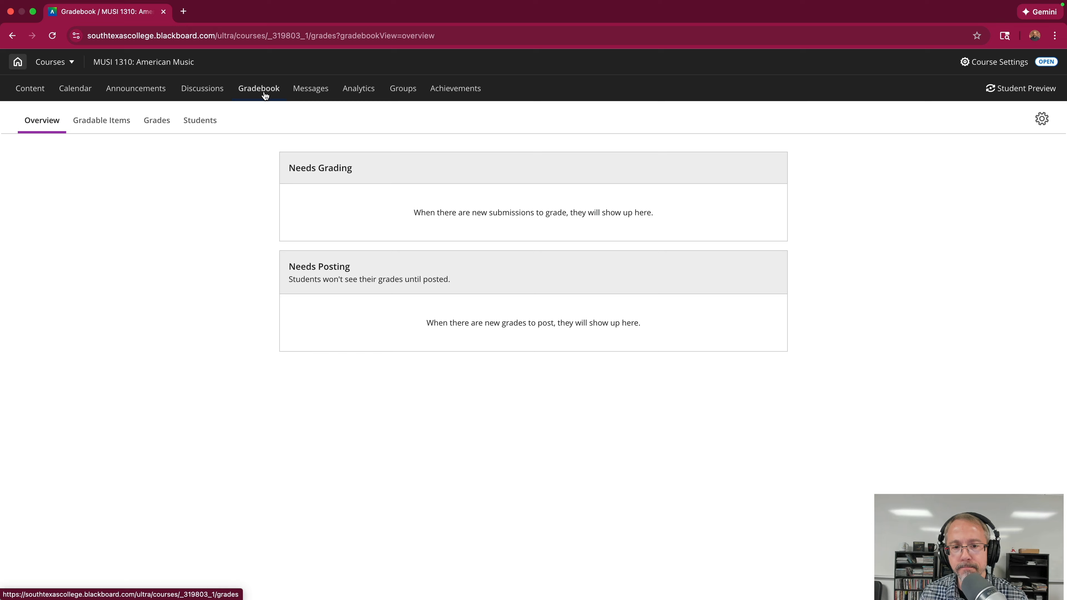
left_click(108, 126)
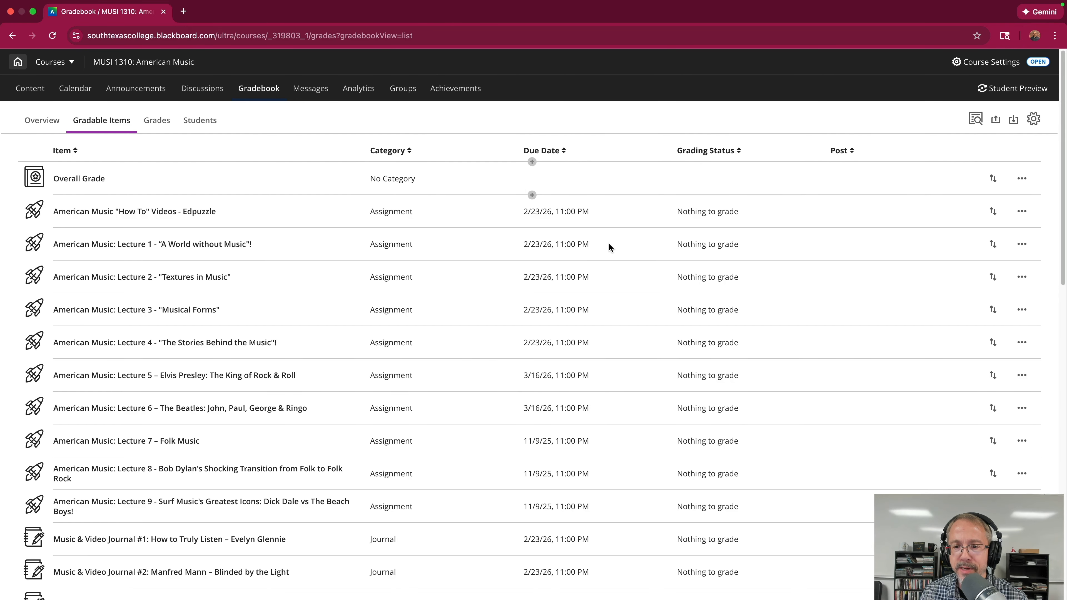
scroll(591, 235, "down", 1)
scroll(542, 201, "down", 1)
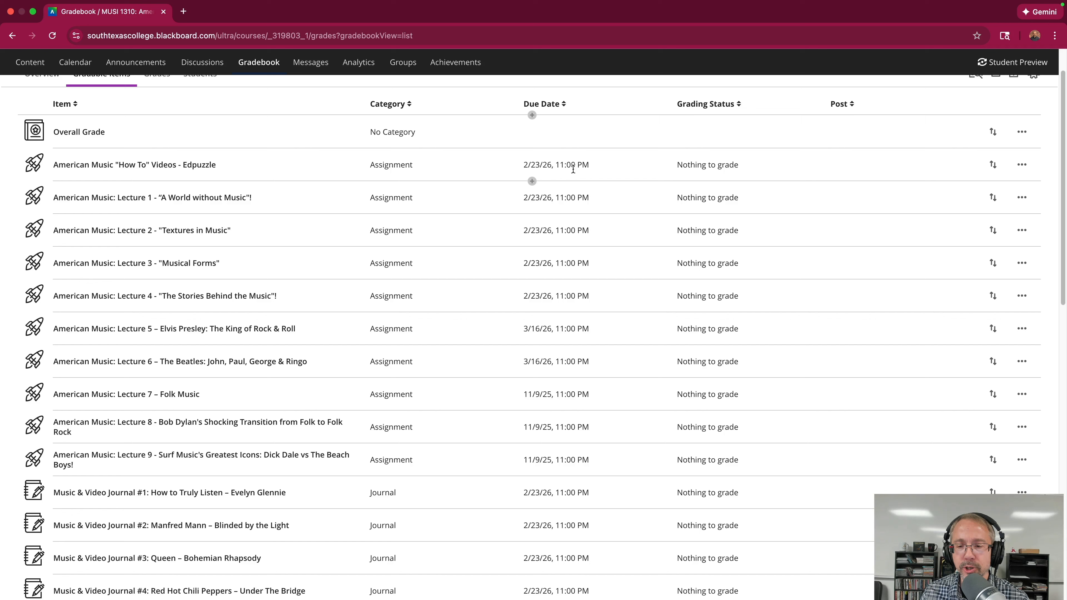
scroll(538, 175, "up", 1)
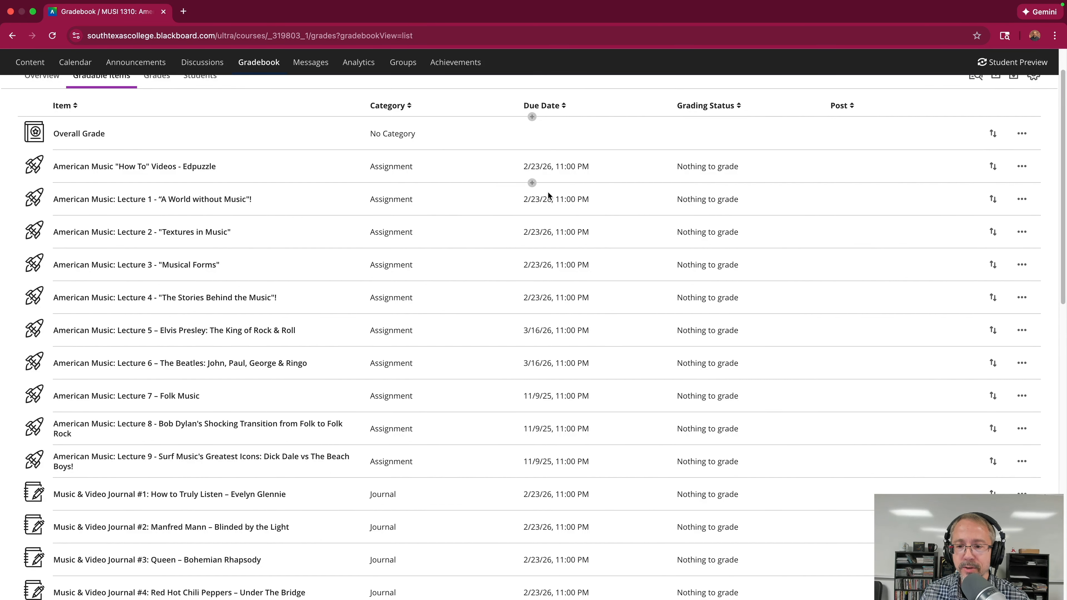
scroll(548, 191, "down", 3)
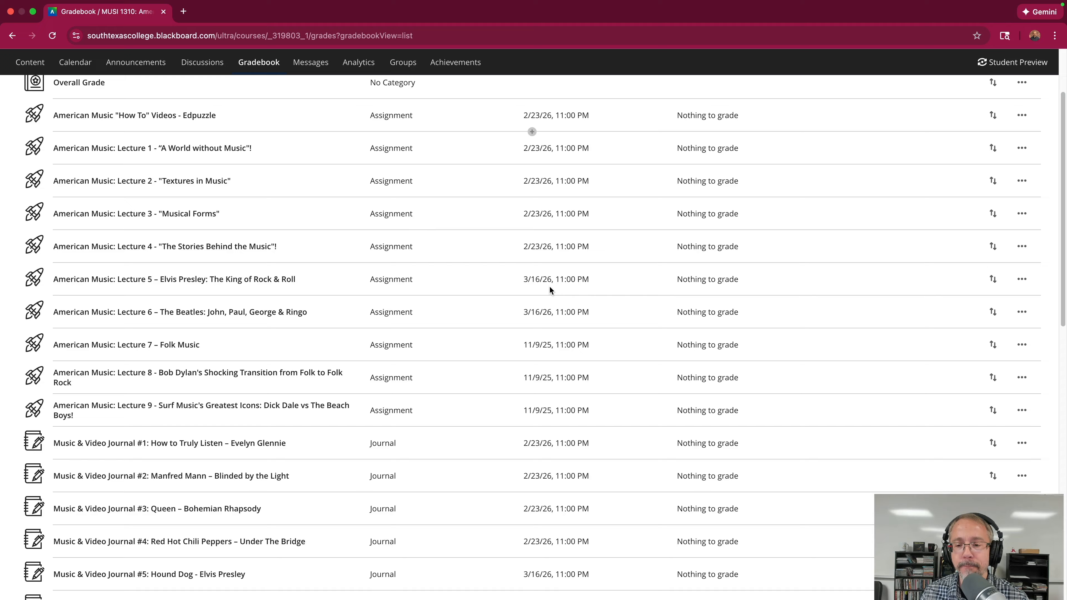
scroll(550, 288, "up", 5)
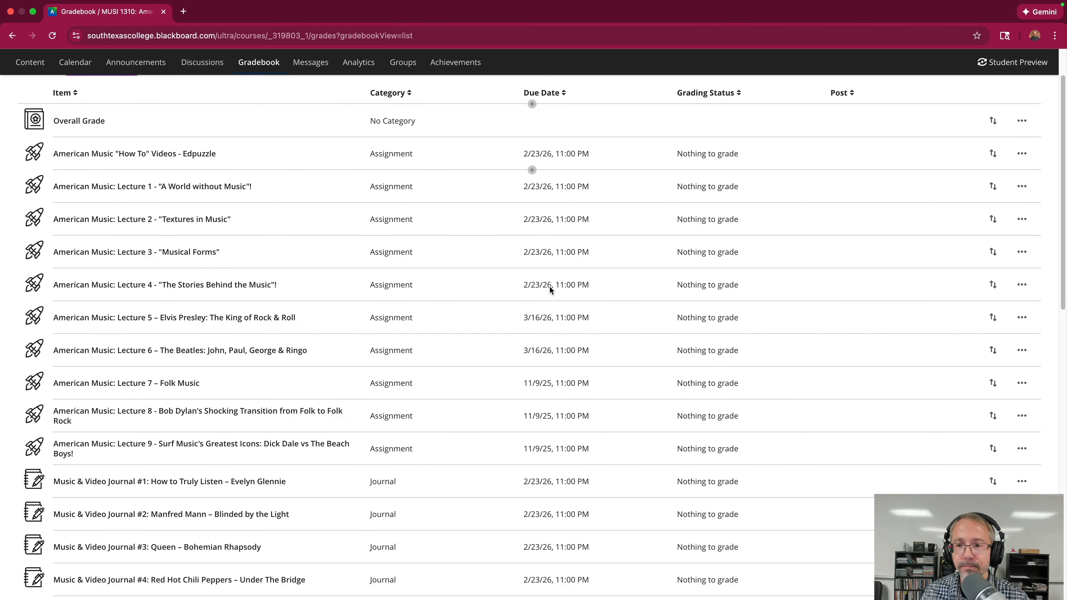
Switch to Calendar, check the February and March 2026 dates against the due dates, and return to the full-screen gradebook in Chrome.
left_click(32, 12)
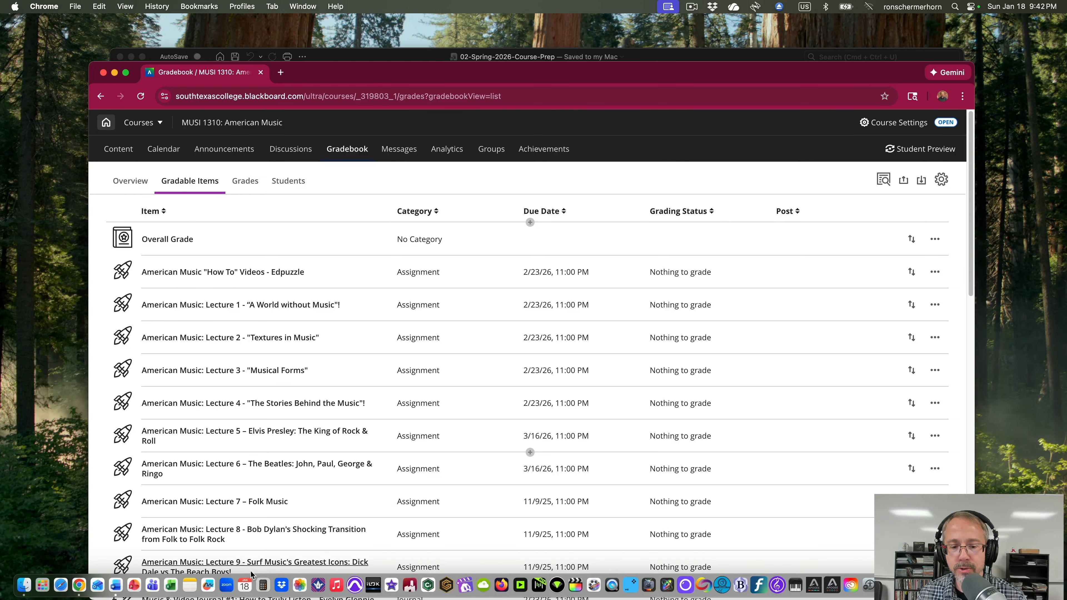
left_click(246, 580)
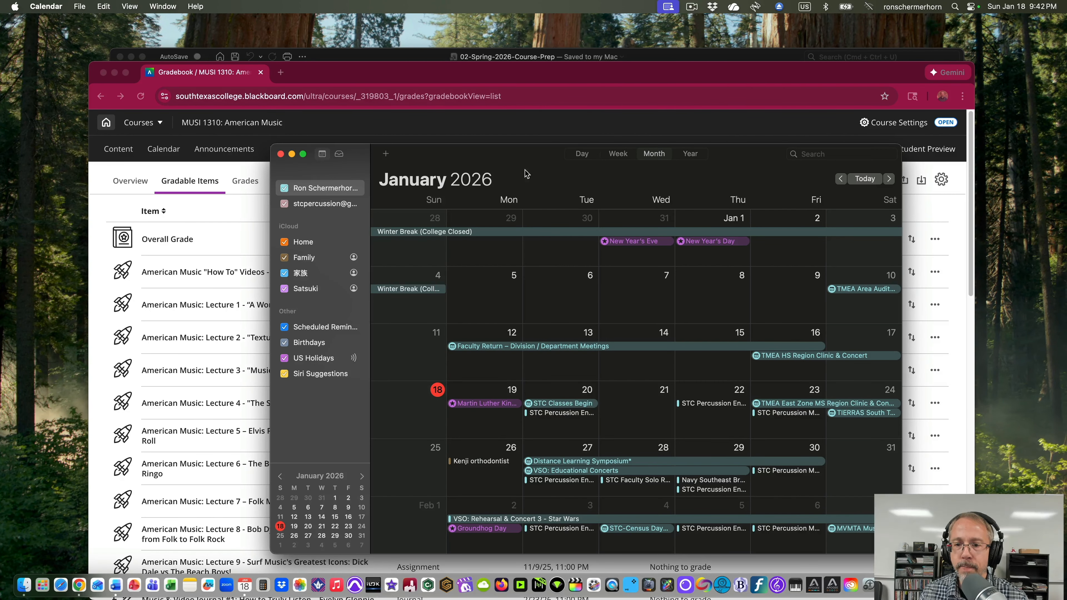
left_click_drag(493, 156, 425, 78)
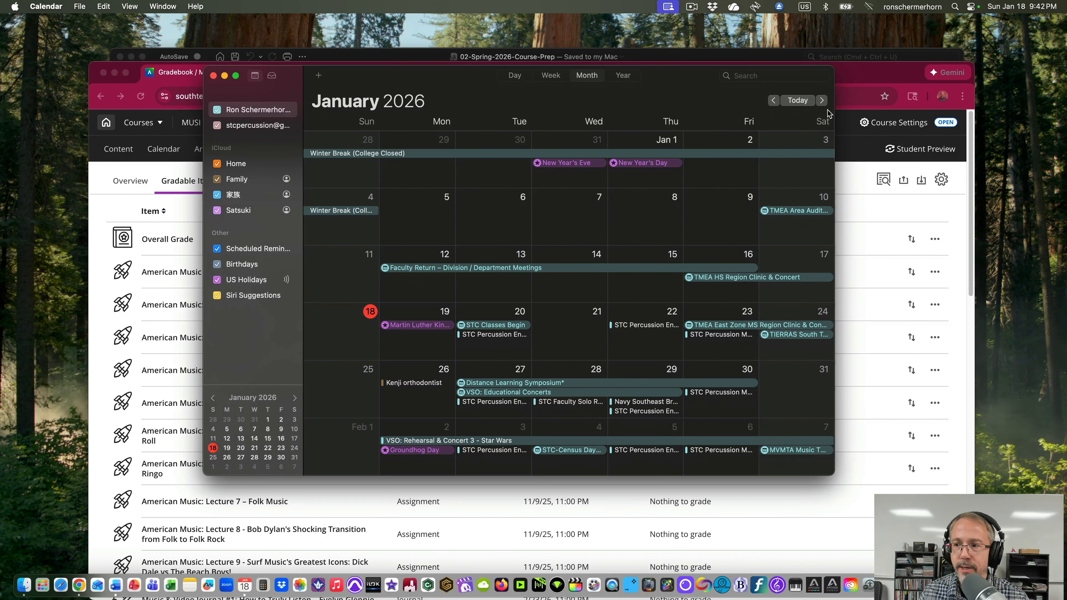
left_click(823, 101)
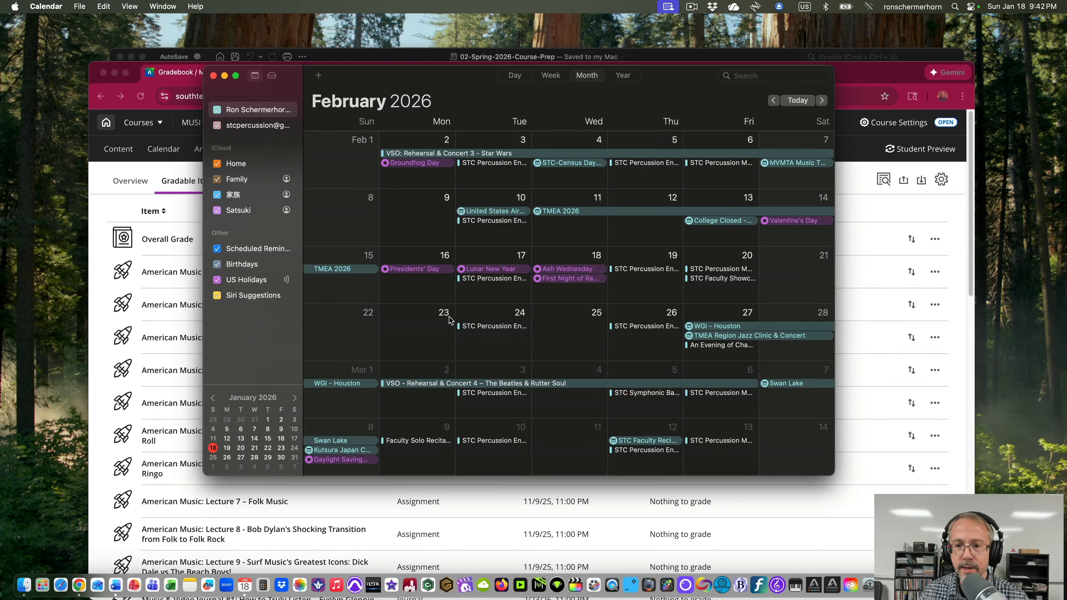
left_click(819, 101)
left_click(819, 101)
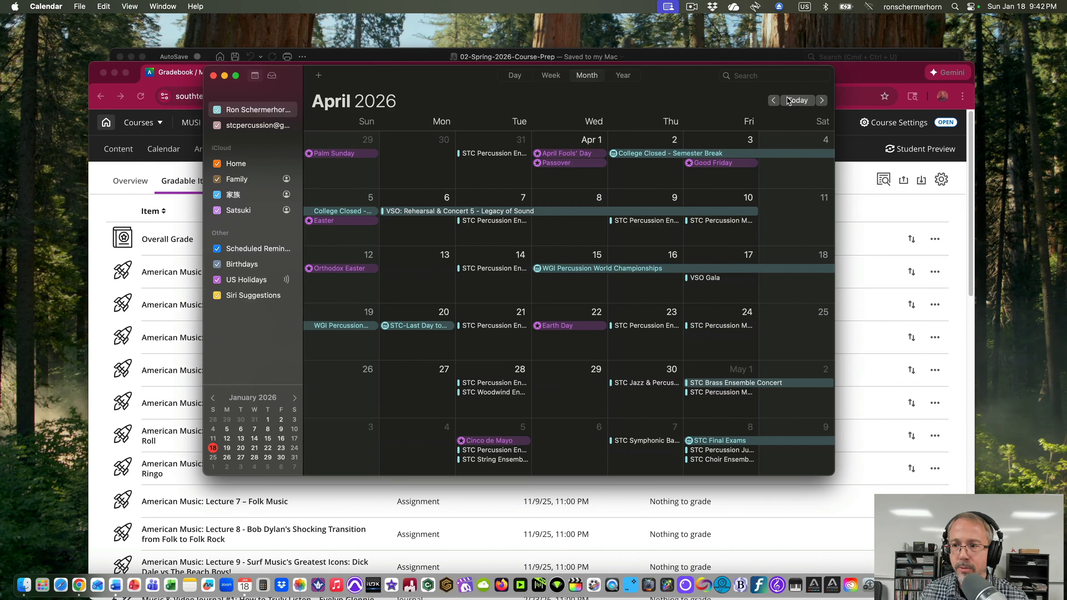
left_click(774, 101)
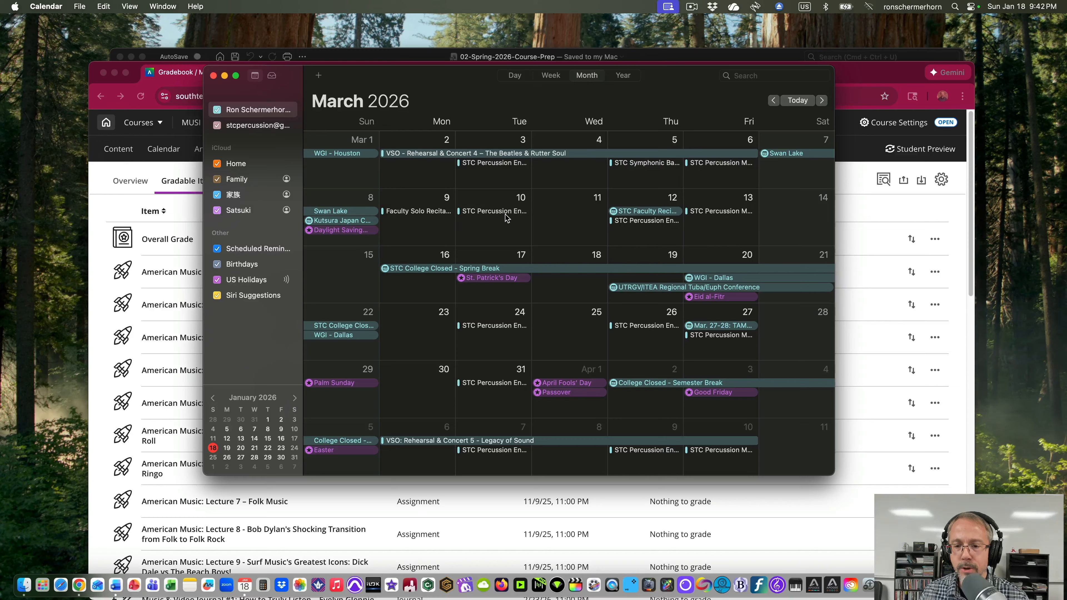
mouse_move(445, 89)
left_mouse_down()
mouse_move(774, 86)
mouse_move(932, 168)
mouse_move(438, 72)
left_mouse_up()
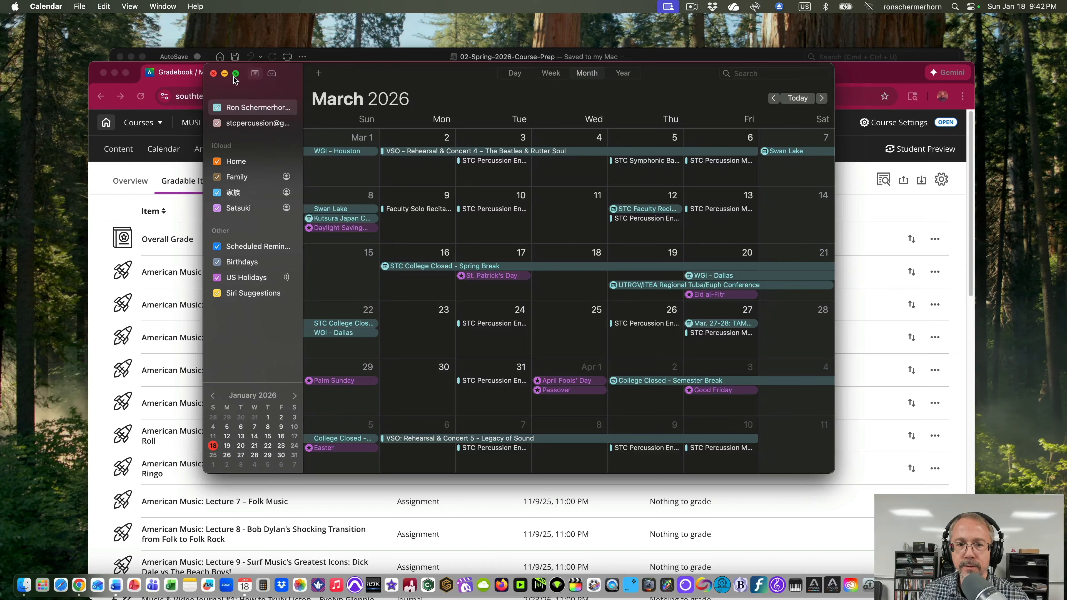
left_click(225, 74)
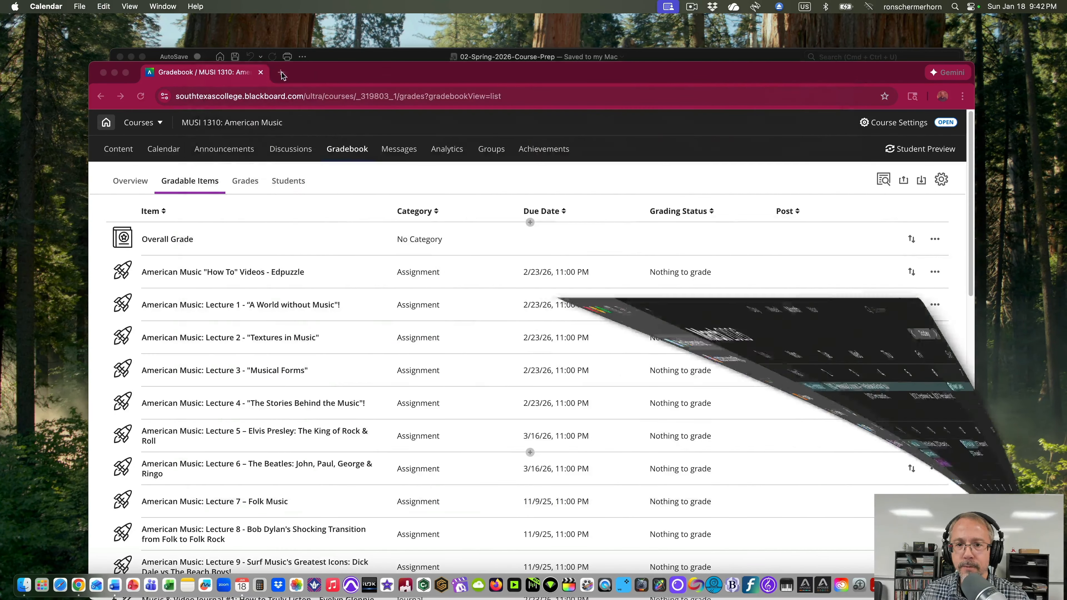
left_click_drag(357, 71, 327, 46)
left_click(97, 47)
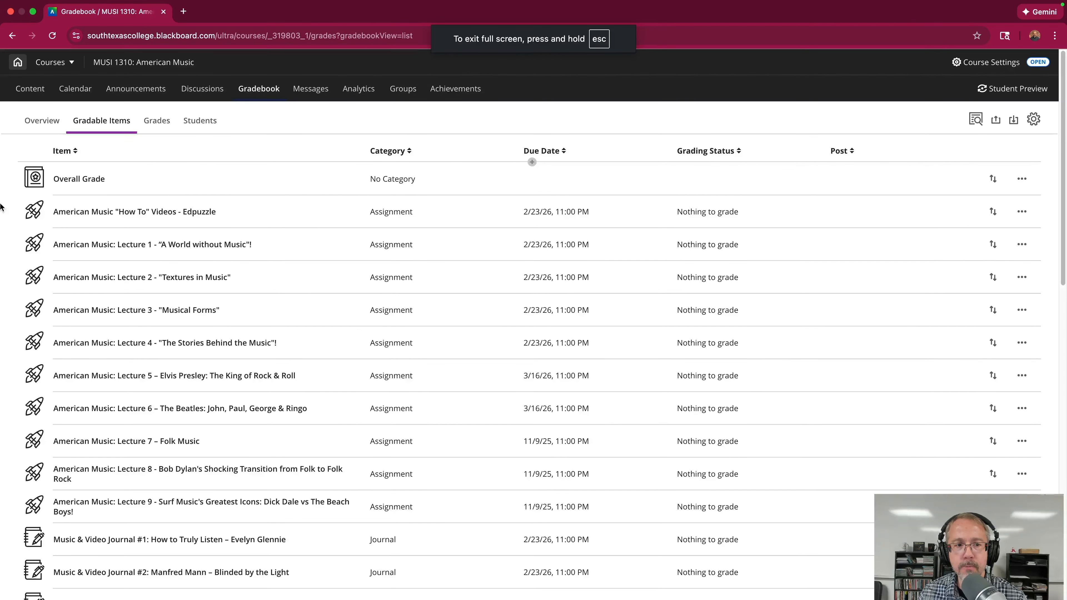
Open Batch Edit from the course content and select Start Here, Module 1 and Module 2.
left_click(29, 89)
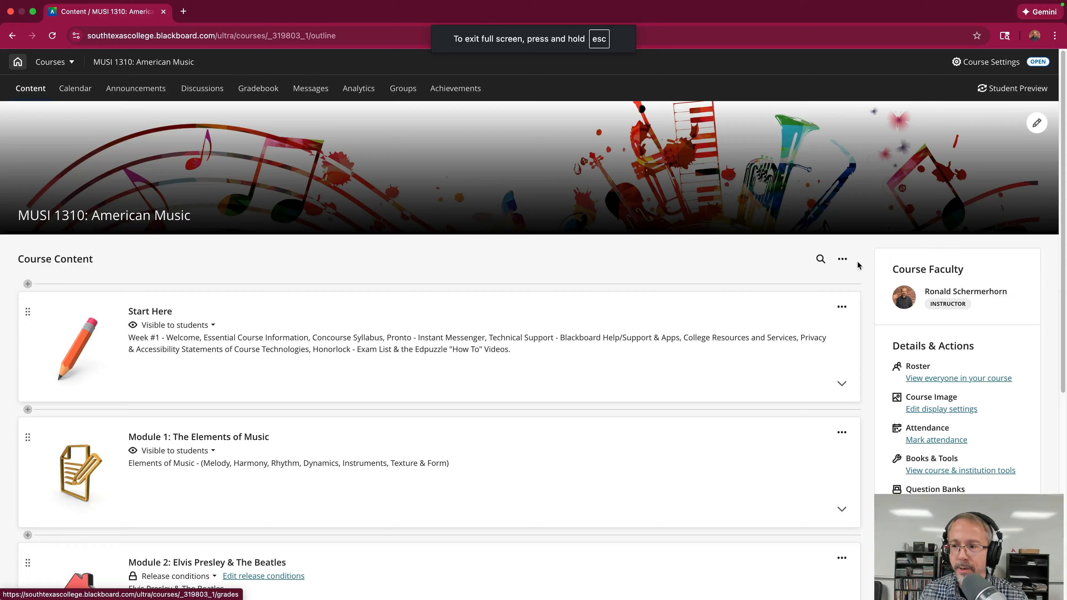
left_click(842, 259)
left_click(738, 285)
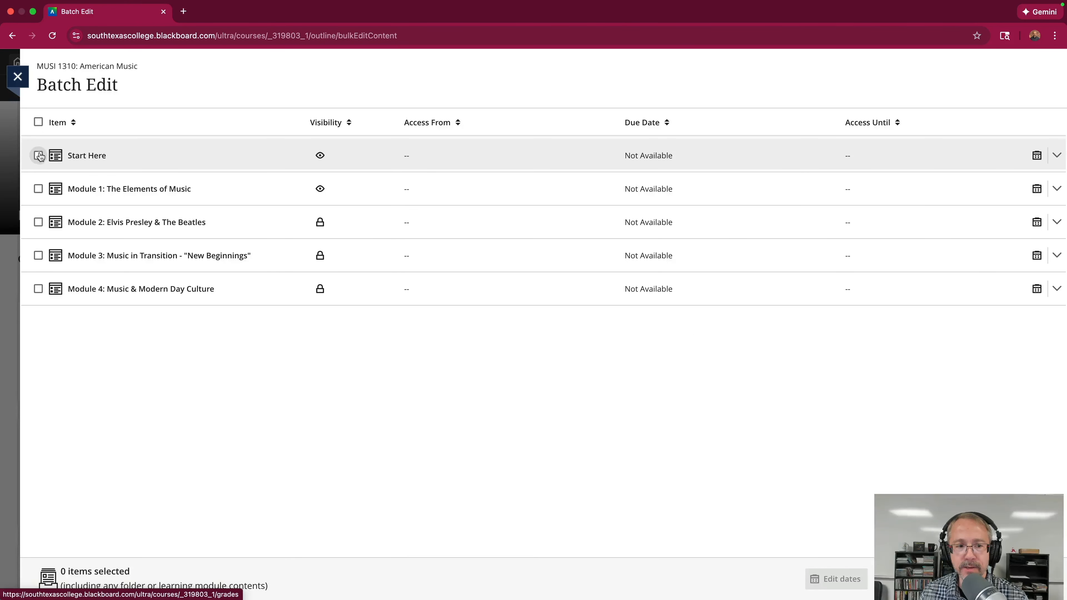
left_click(38, 155)
left_click(38, 189)
left_click(38, 222)
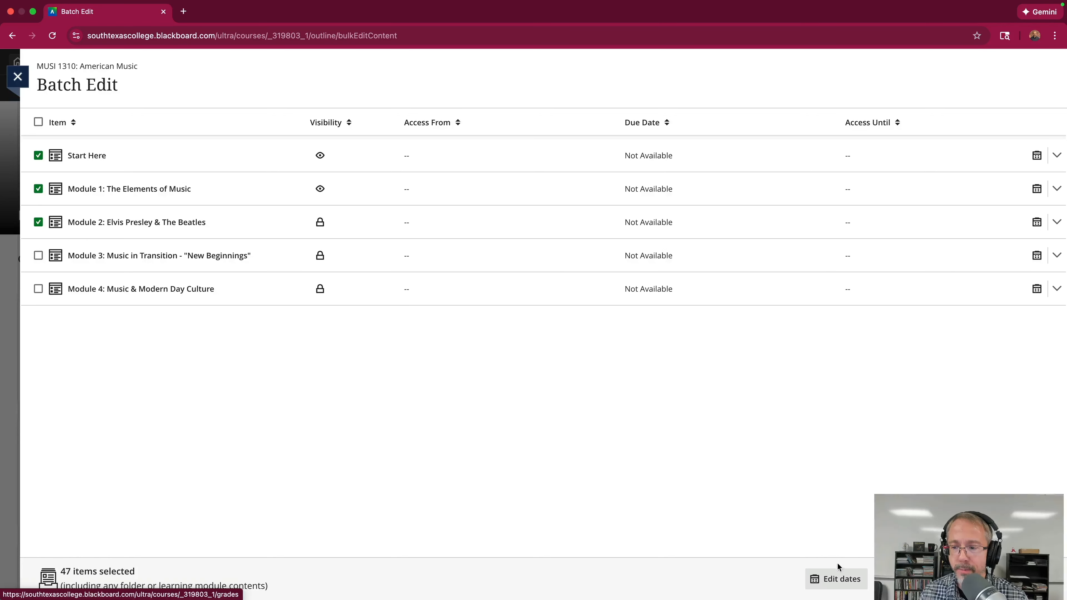
Shift the dates of the selected items backward by 148 days and leave Batch Edit.
left_click(836, 579)
left_click(452, 254)
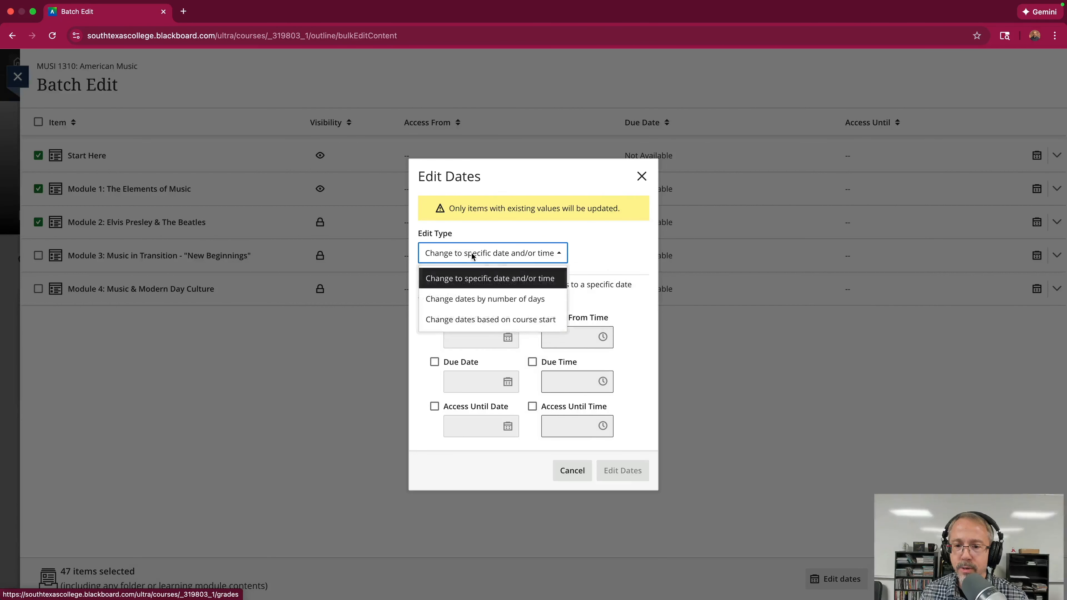
left_click(524, 300)
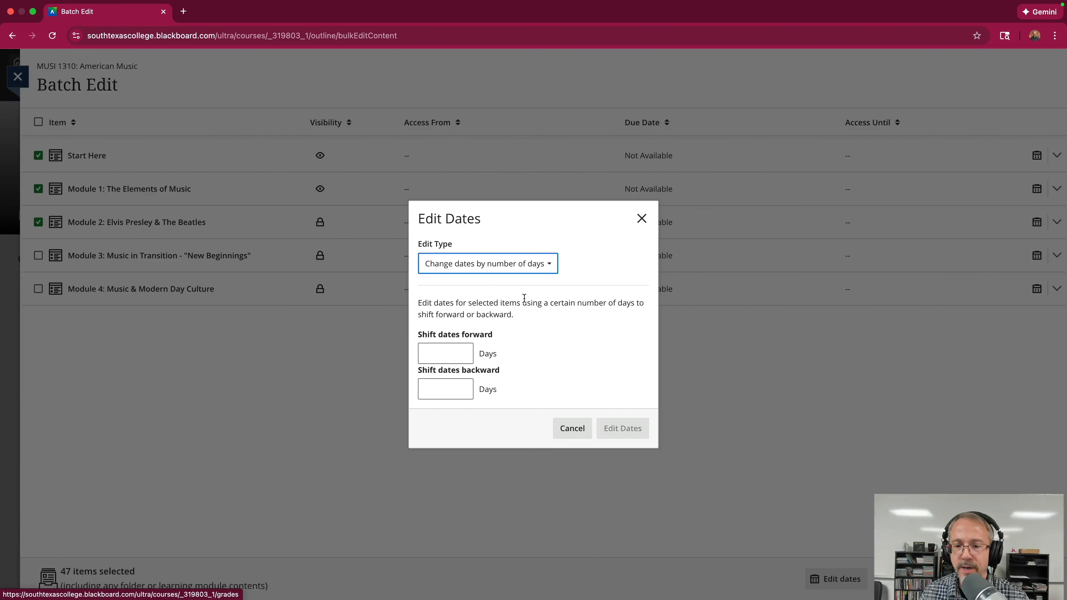
left_click(460, 389)
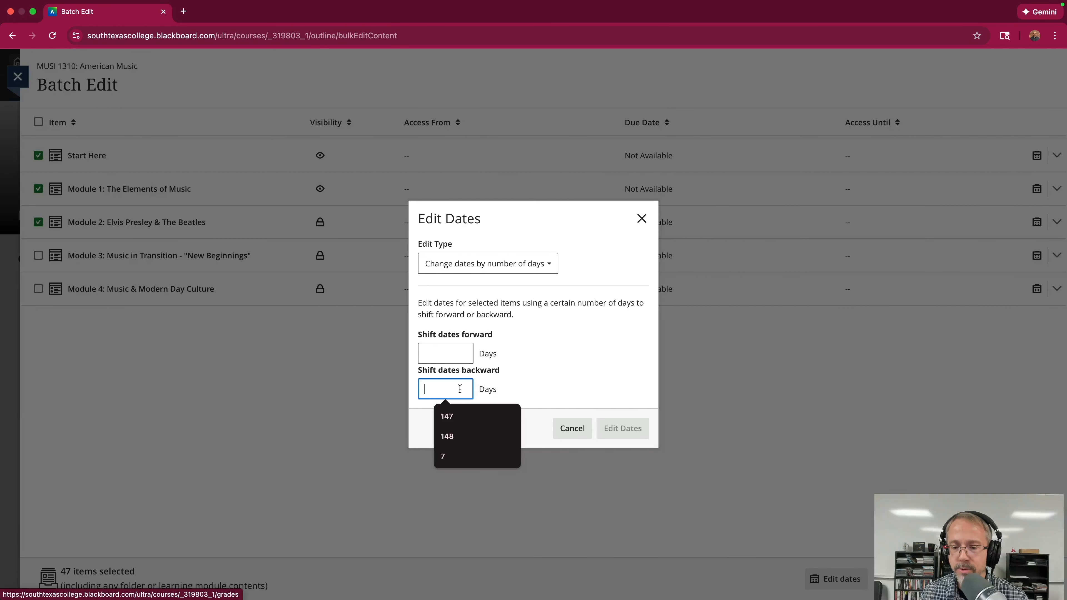
left_click(453, 436)
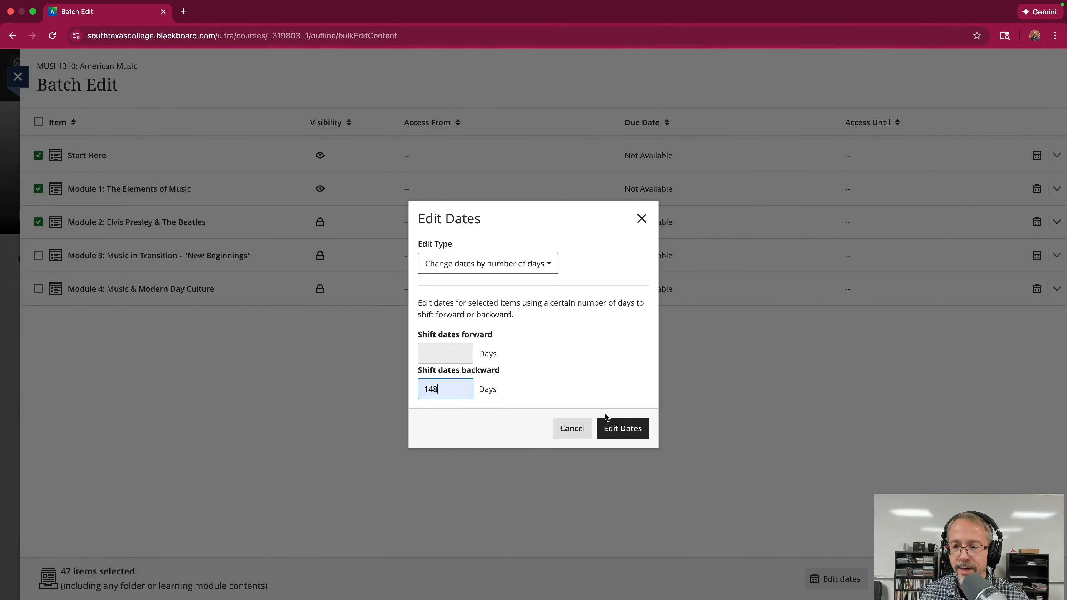
left_click(625, 430)
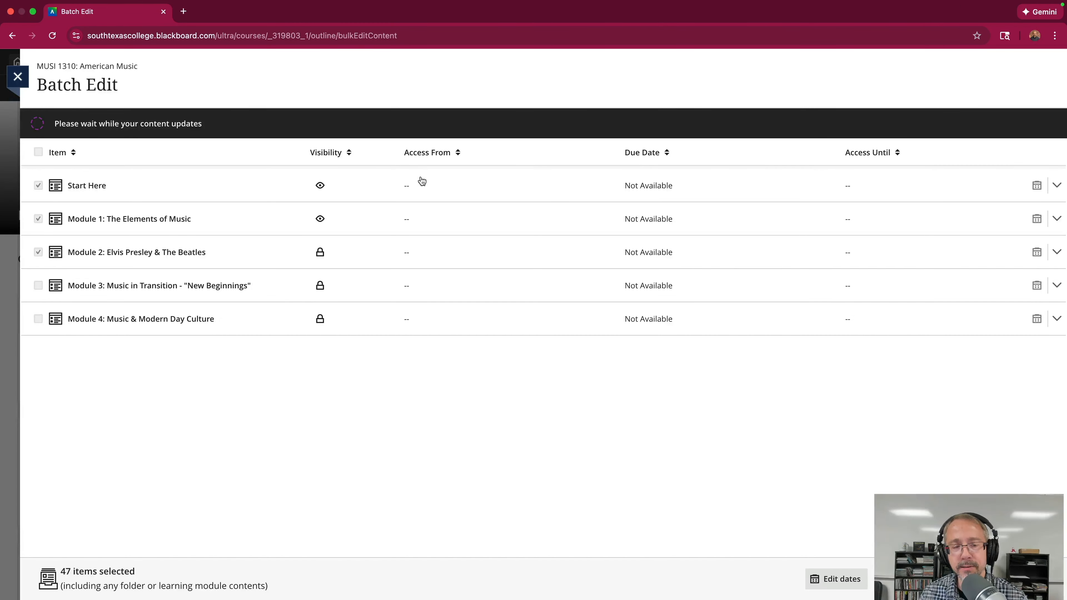
left_click(21, 76)
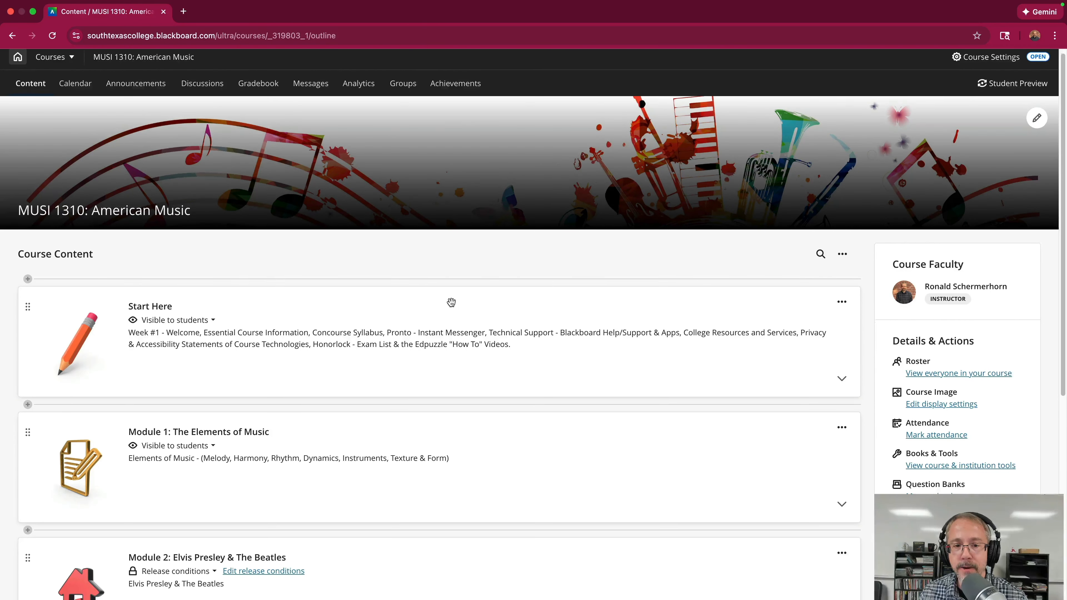
Recheck the gradable items' due dates in the gradebook and return to the course content.
left_click(258, 95)
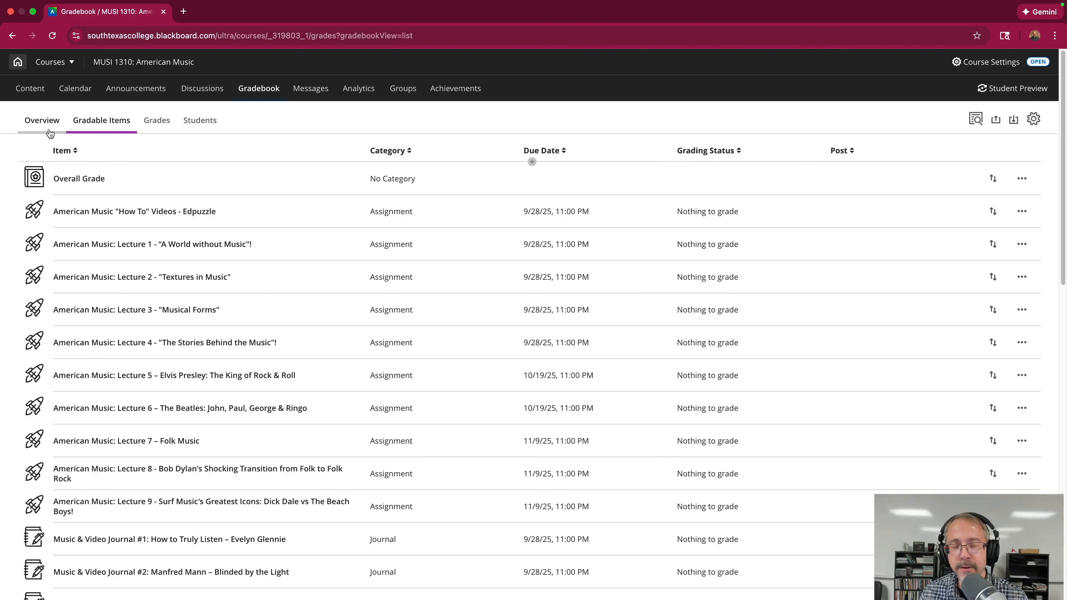
left_click(31, 94)
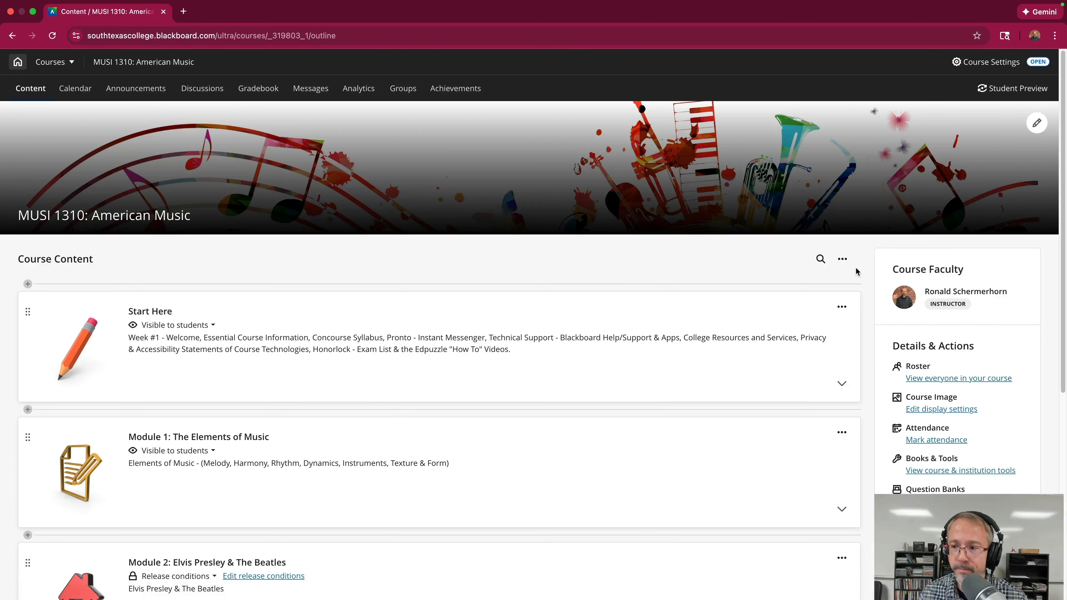
Open Batch Edit from the course content and select Start Here, Module 1 and Module 2 for date editing.
left_click(842, 261)
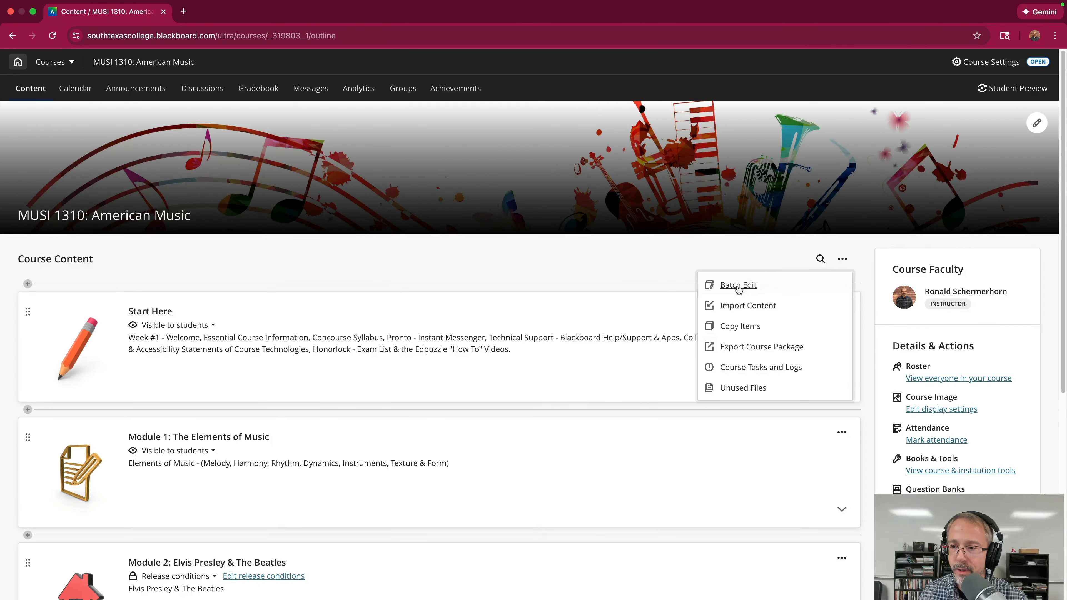
left_click(752, 293)
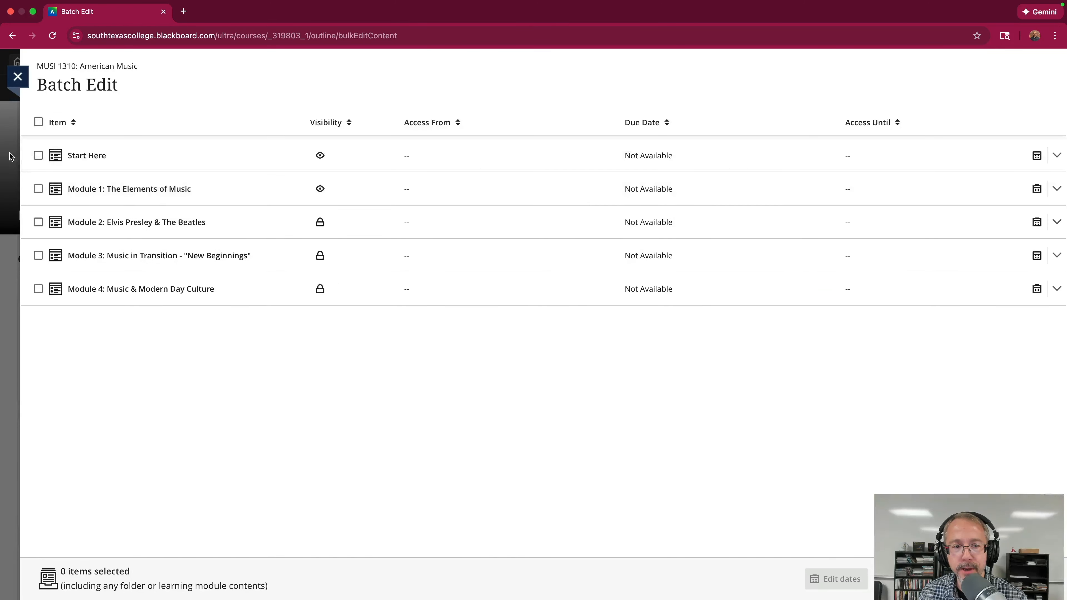
left_click(38, 155)
left_click(39, 189)
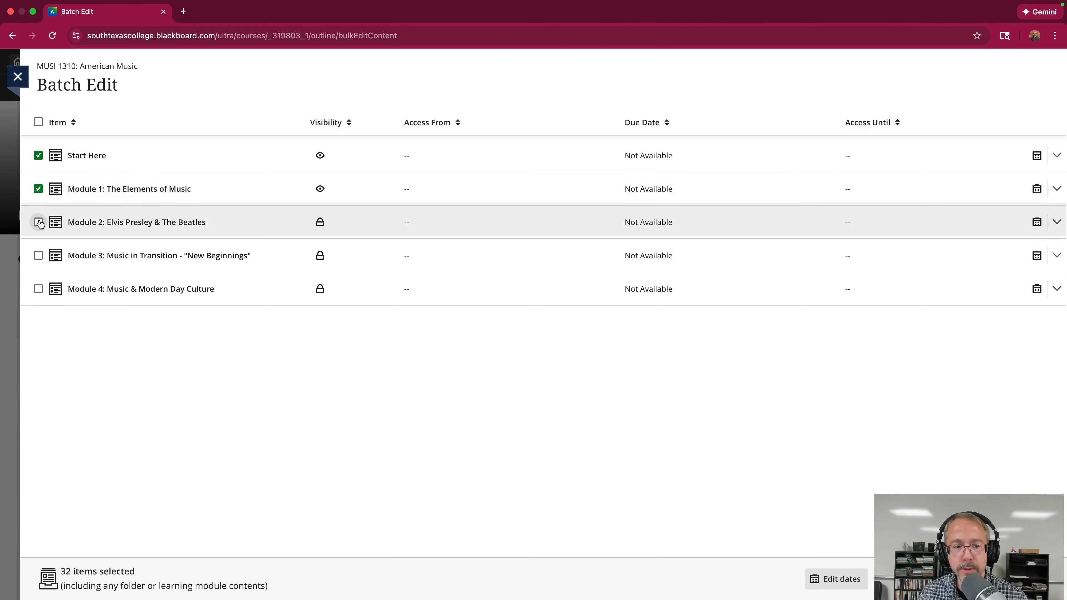
left_click(38, 222)
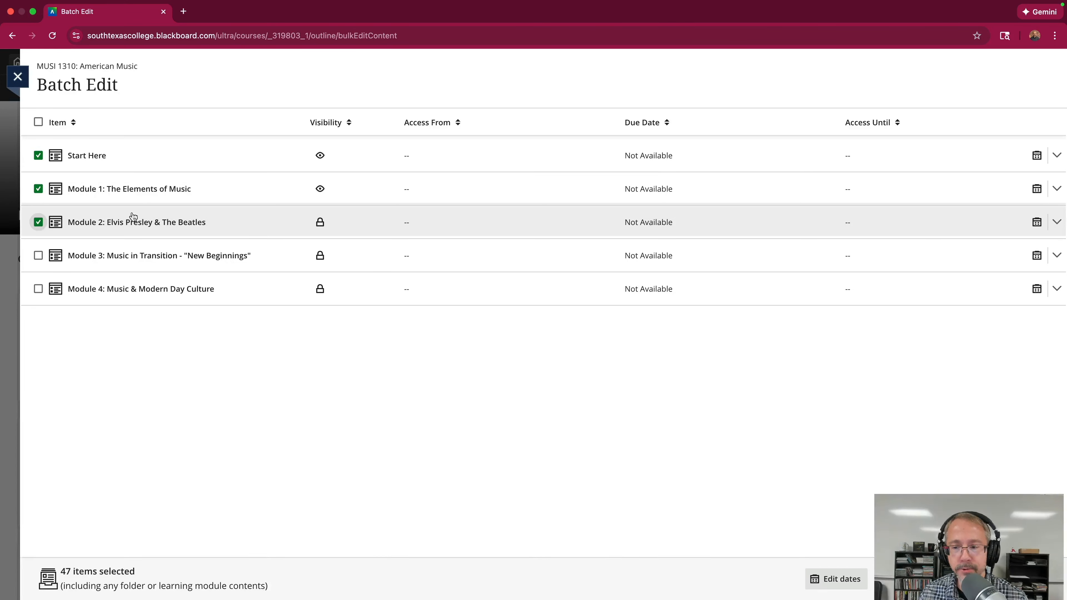
Edit the selected items' dates based on course start, setting the current start date to 8/25/25.
left_click(836, 584)
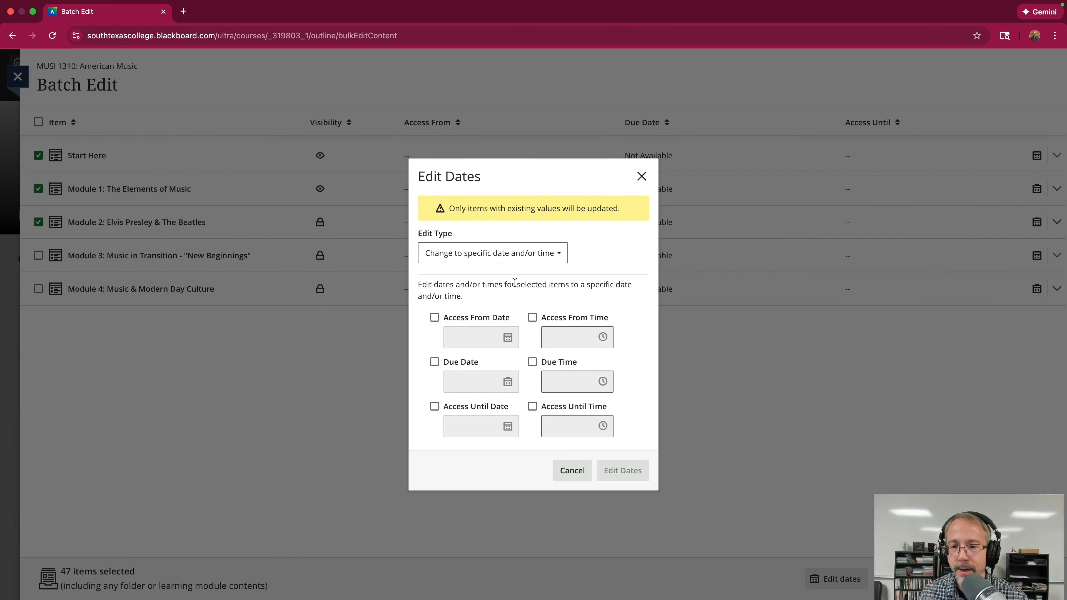
left_click(485, 258)
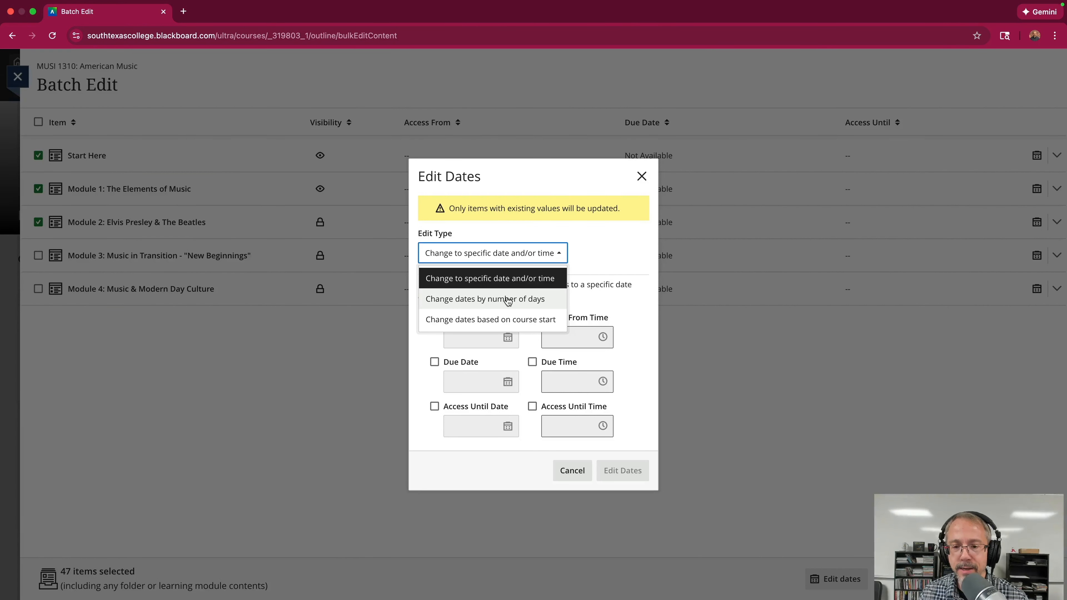
left_click(503, 324)
left_click(495, 334)
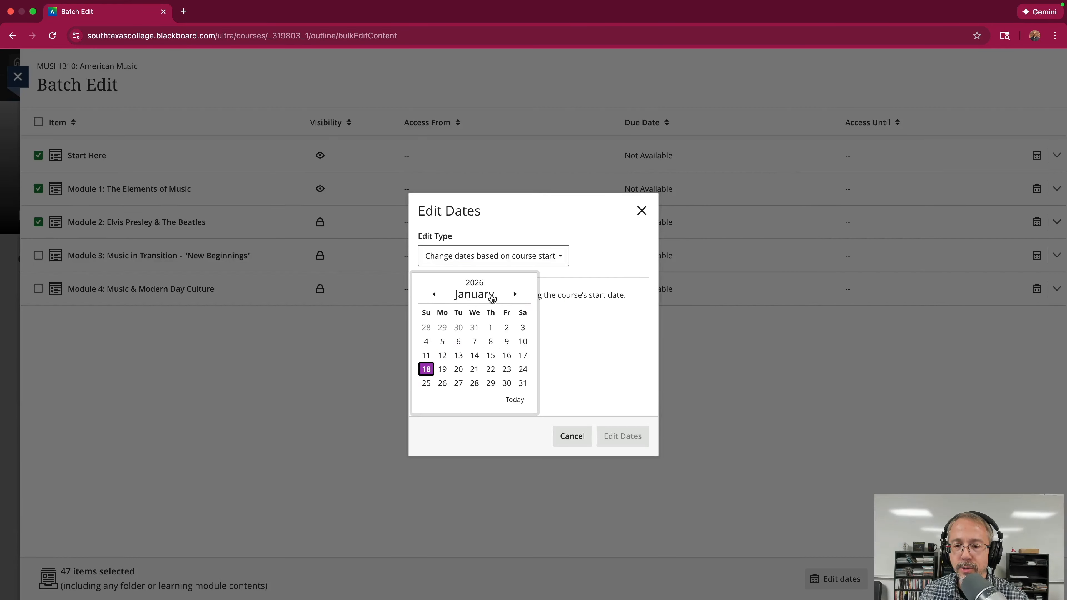
left_click(434, 294)
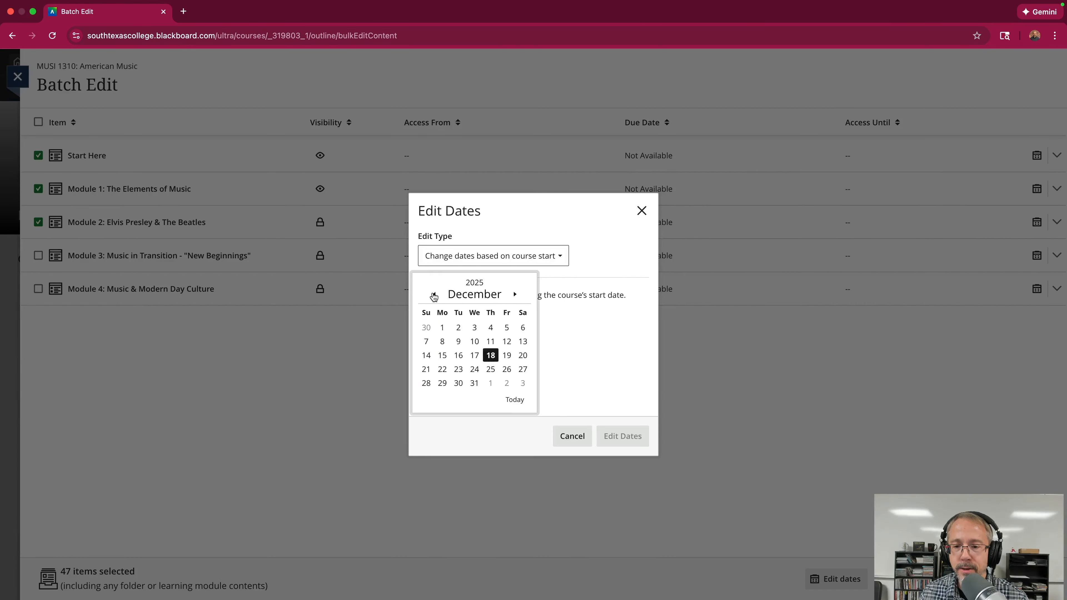
left_click(434, 295)
left_click(434, 295)
left_click(434, 294)
left_click(434, 295)
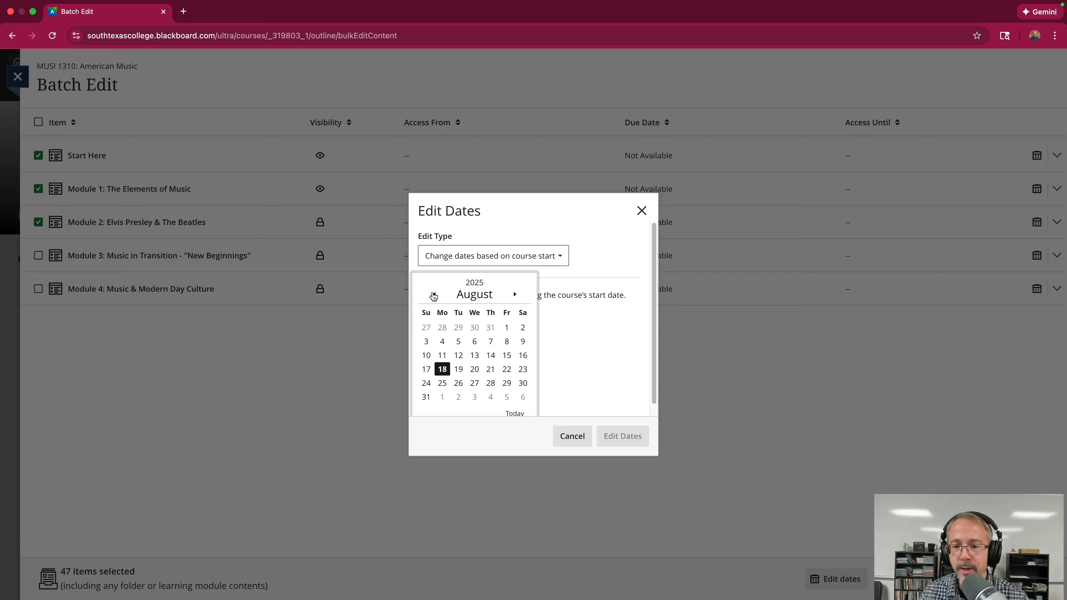
left_click(442, 383)
Set the new start date to 1/19/26, apply the date changes and leave Batch Edit.
left_click(495, 379)
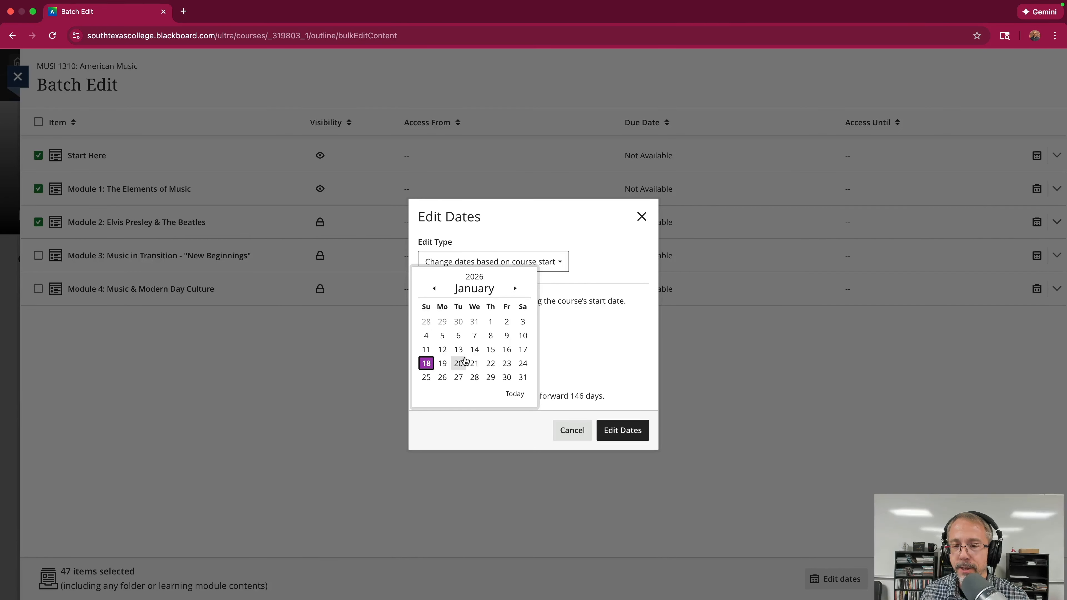
left_click(446, 364)
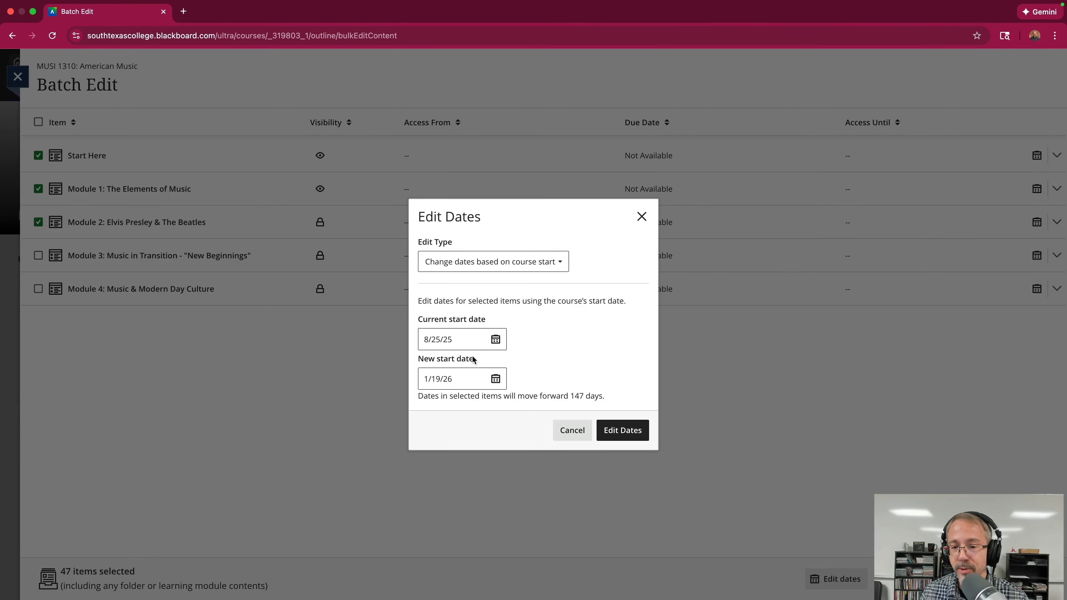
left_click(624, 431)
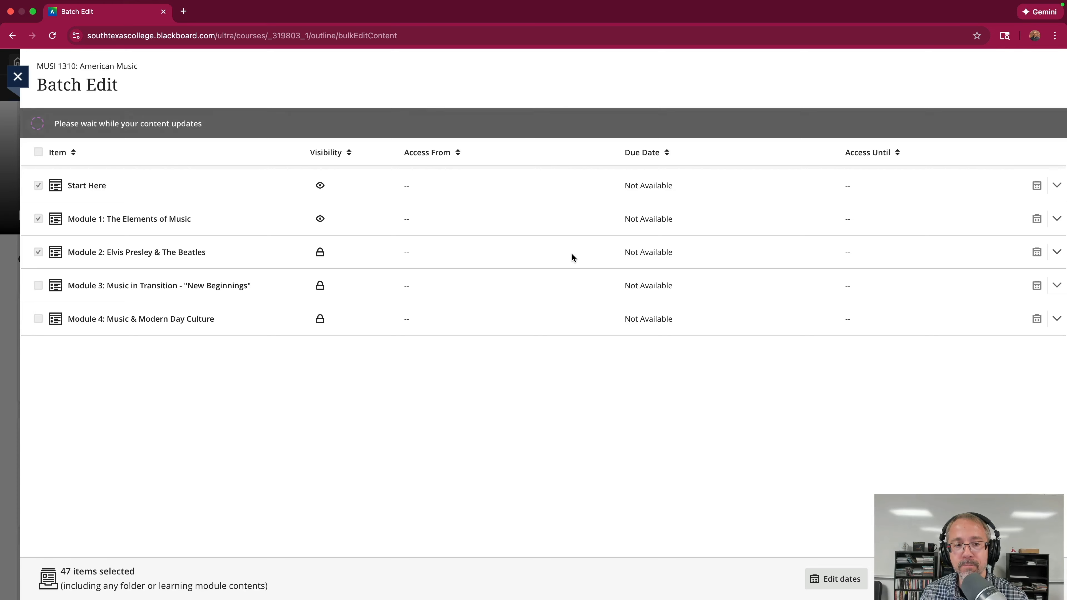
left_click(25, 83)
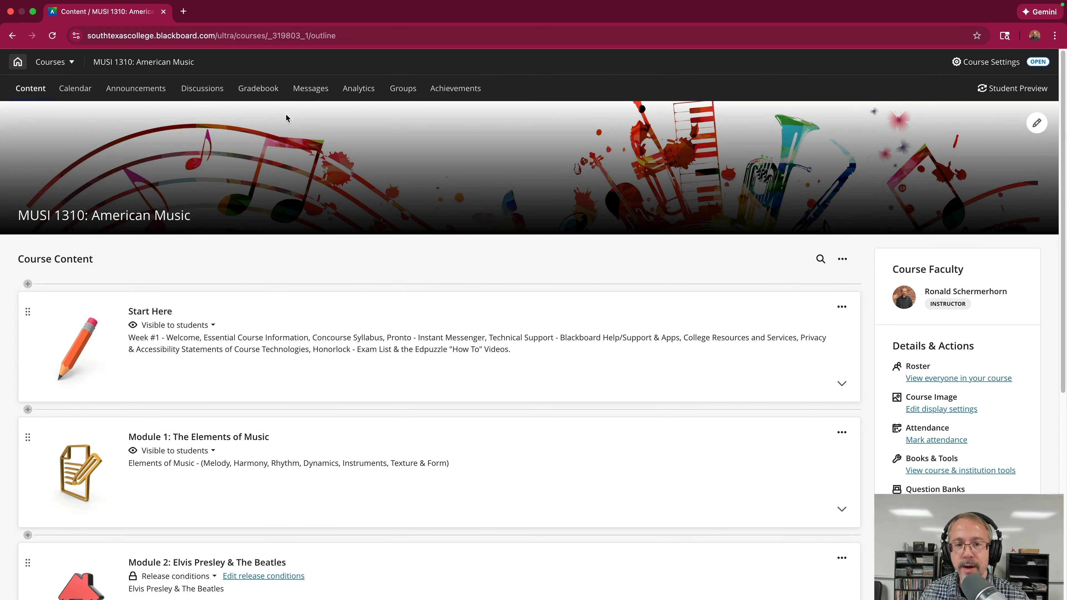
Review the gradable items' due dates in the gradebook and return to the course content.
left_click(257, 88)
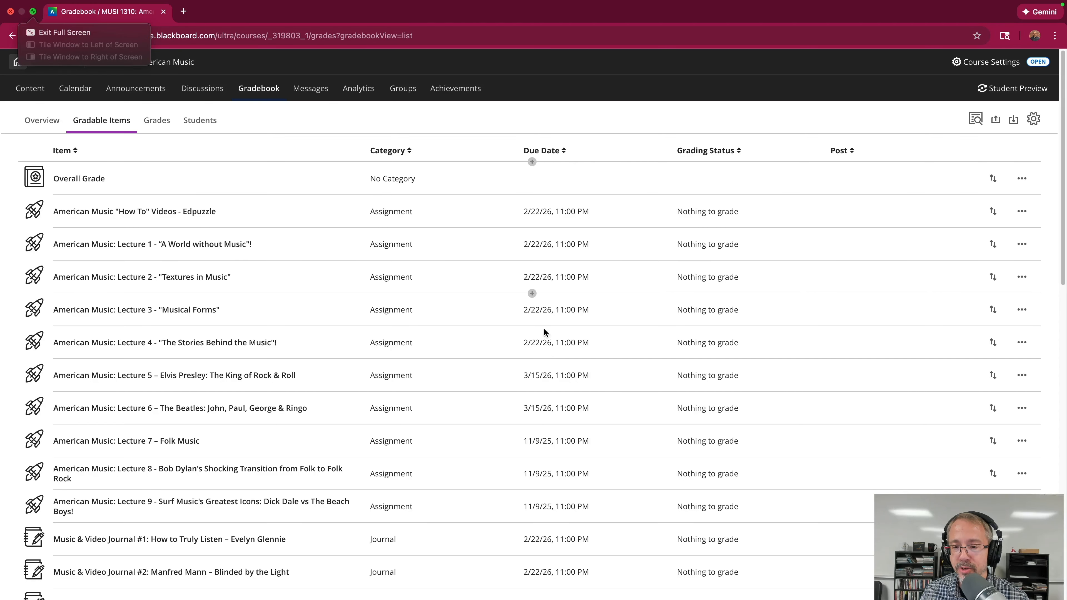
mouse_move(34, 13)
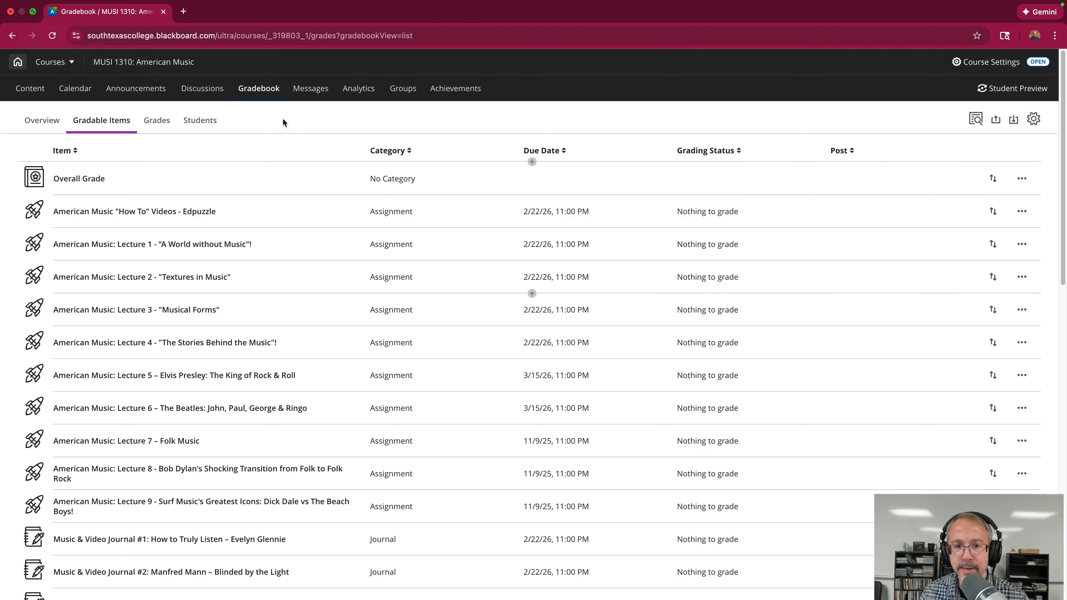
scroll(283, 122, "down", 2)
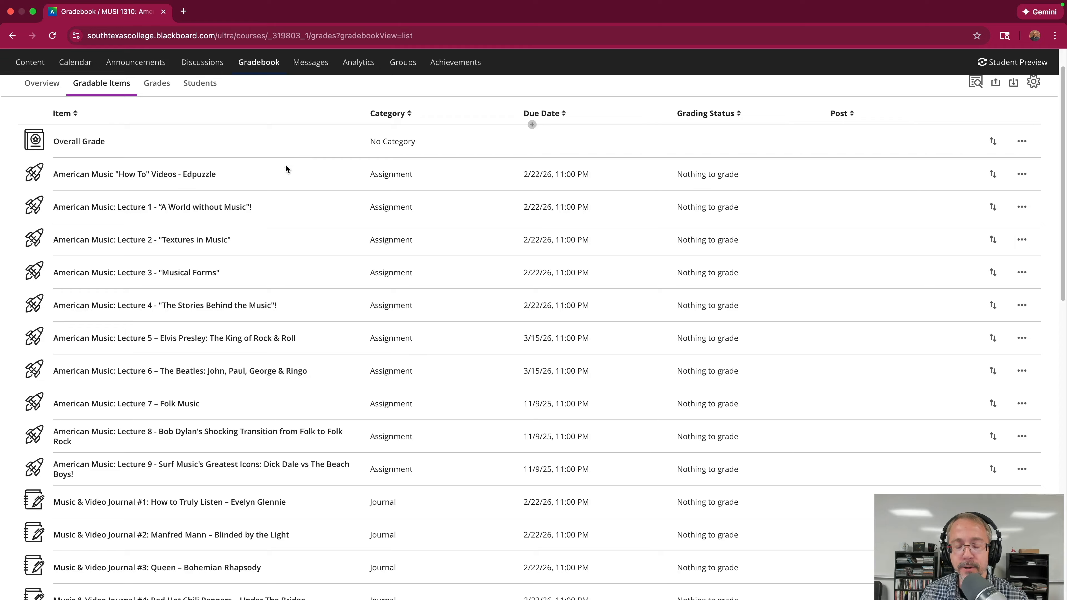
scroll(294, 176, "down", 5)
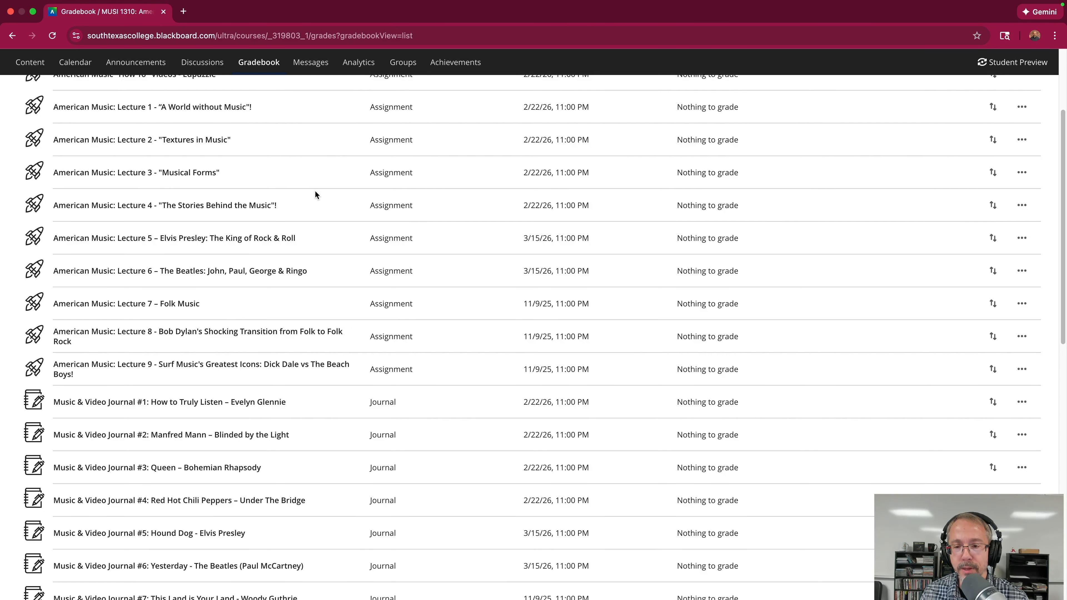
scroll(315, 194, "up", 5)
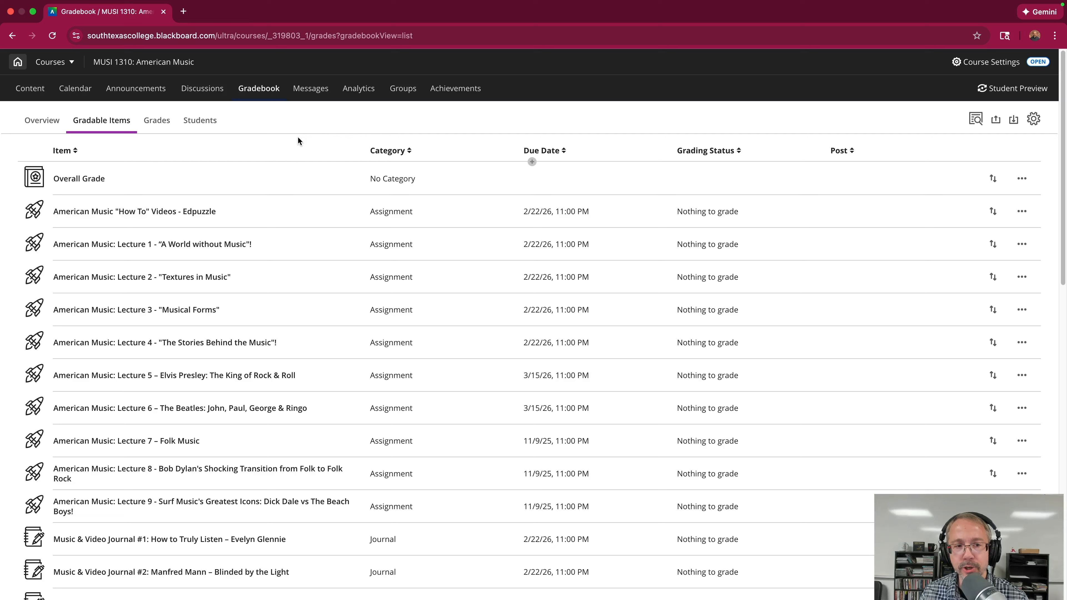
left_click(33, 91)
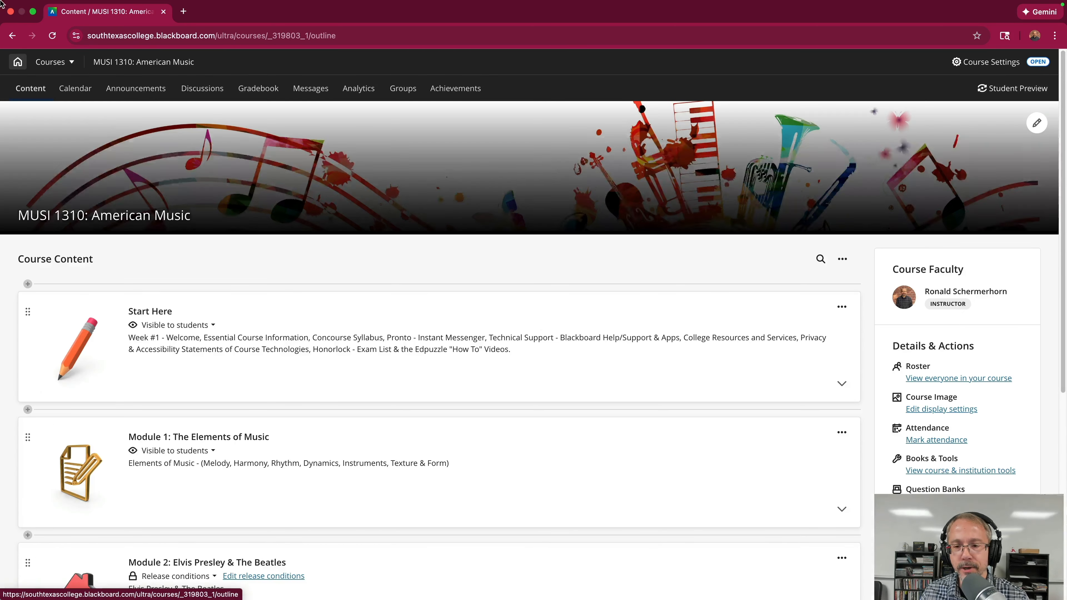
Reopen Batch Edit and select Start Here, Module 1 and Module 2 again.
left_click(842, 261)
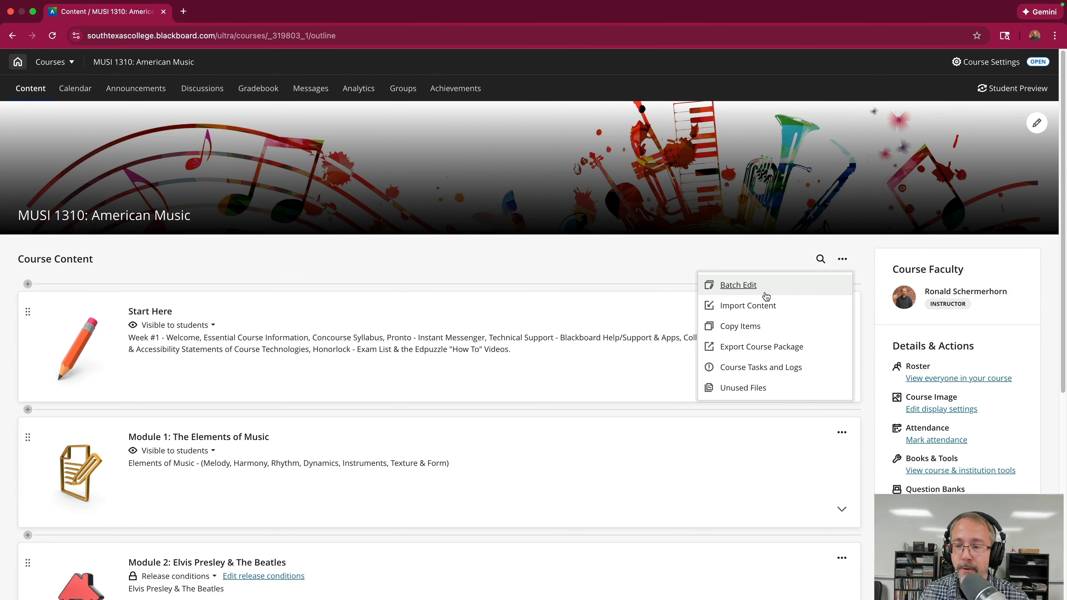
left_click(752, 290)
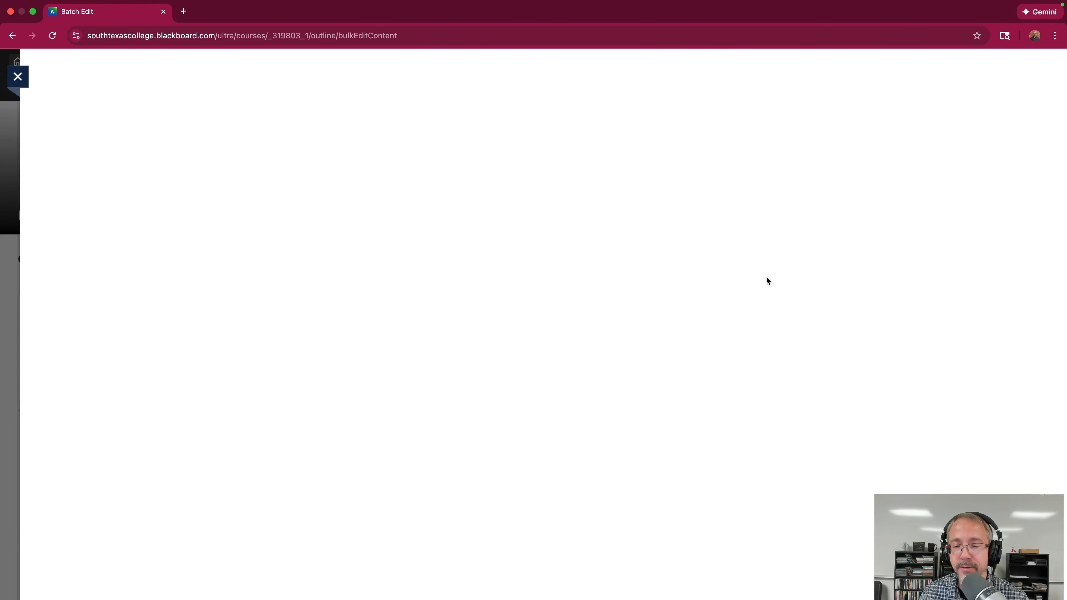
left_click(38, 156)
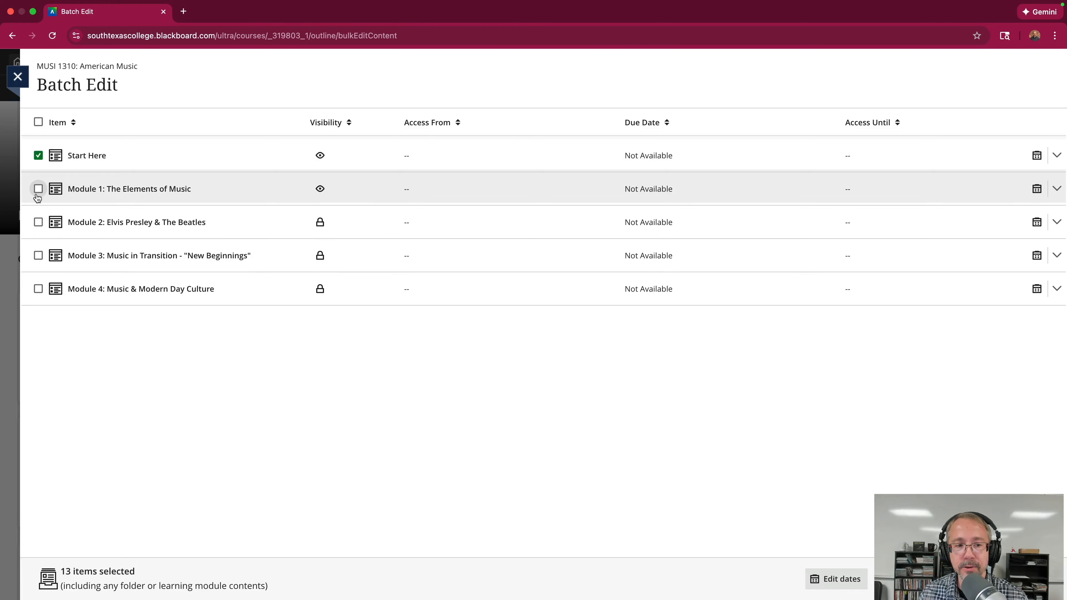
left_click(38, 190)
left_click(39, 224)
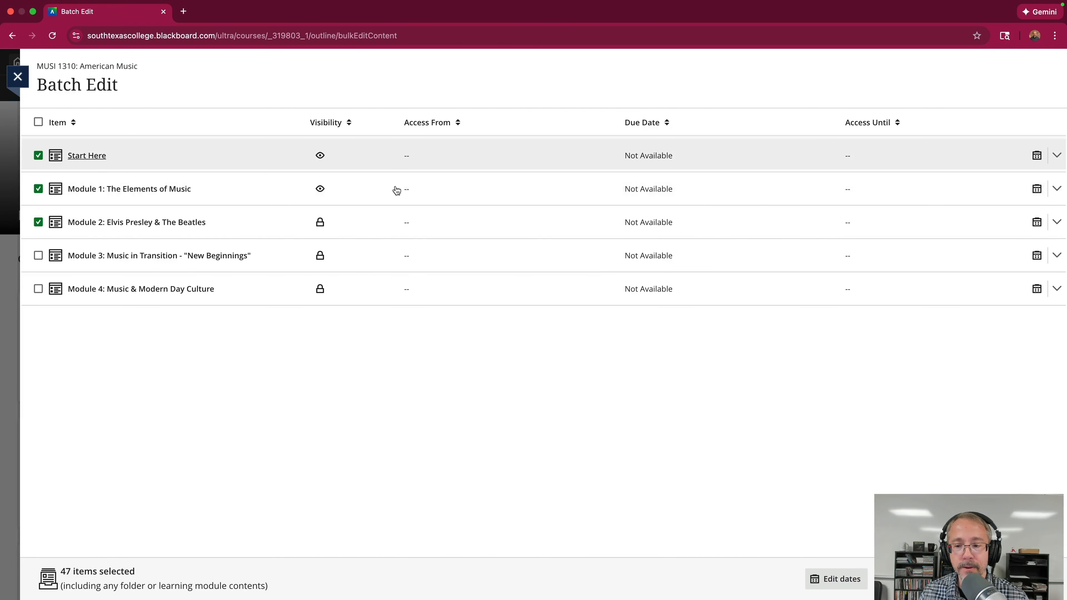
Shift the dates of the selected items backward by 147 days and leave Batch Edit.
left_click(836, 584)
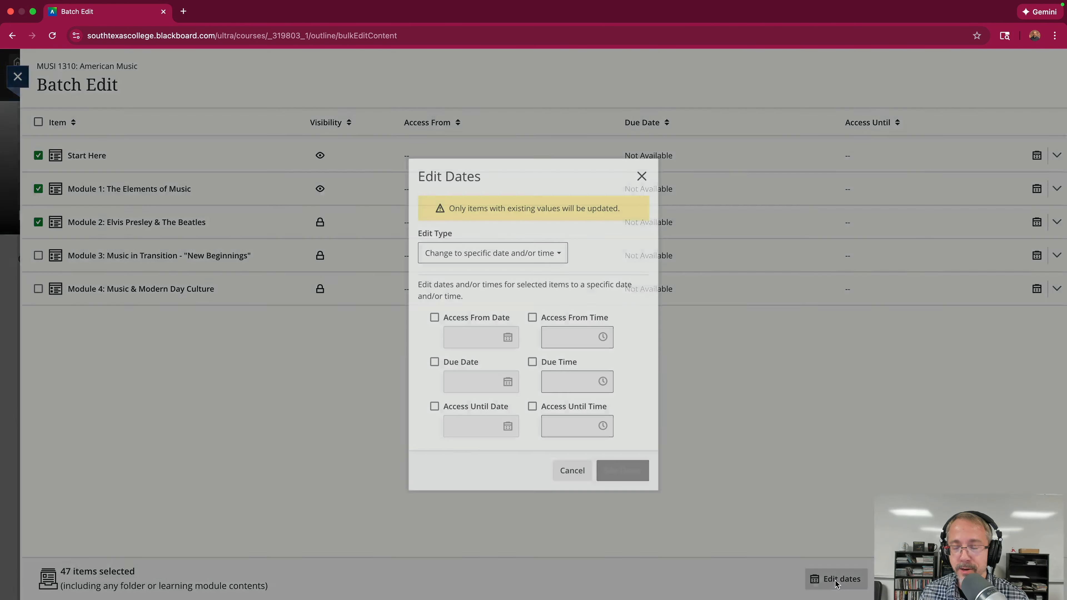
left_click(467, 253)
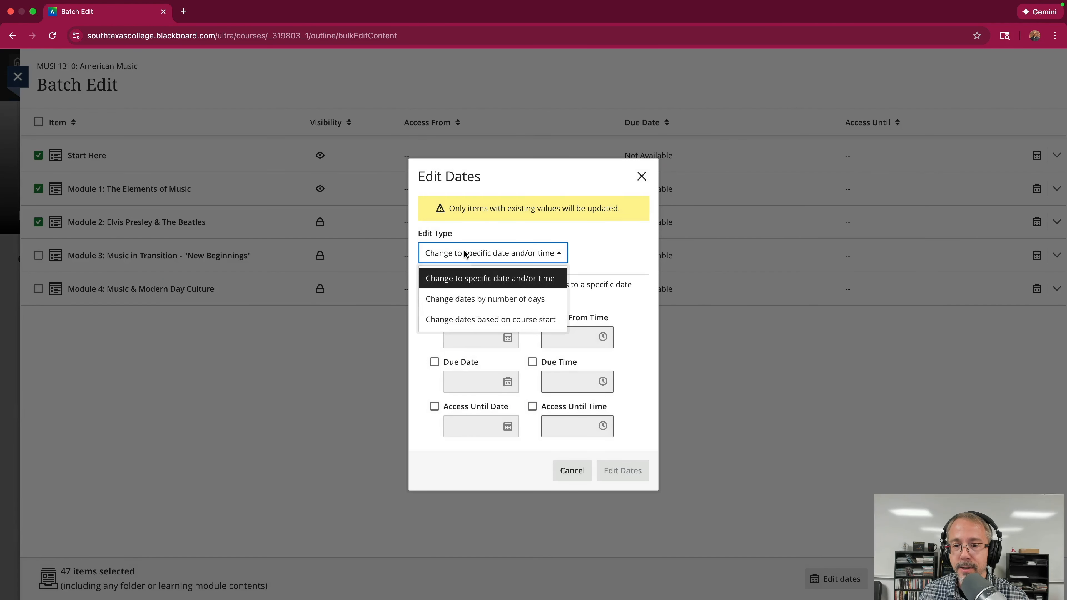
left_click(517, 305)
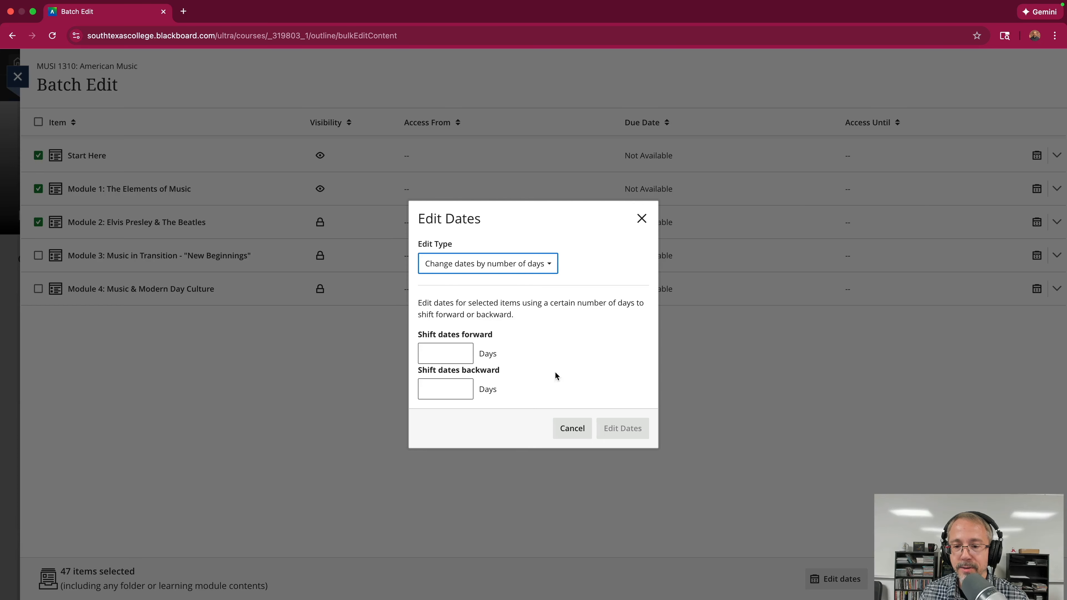
left_click(458, 390)
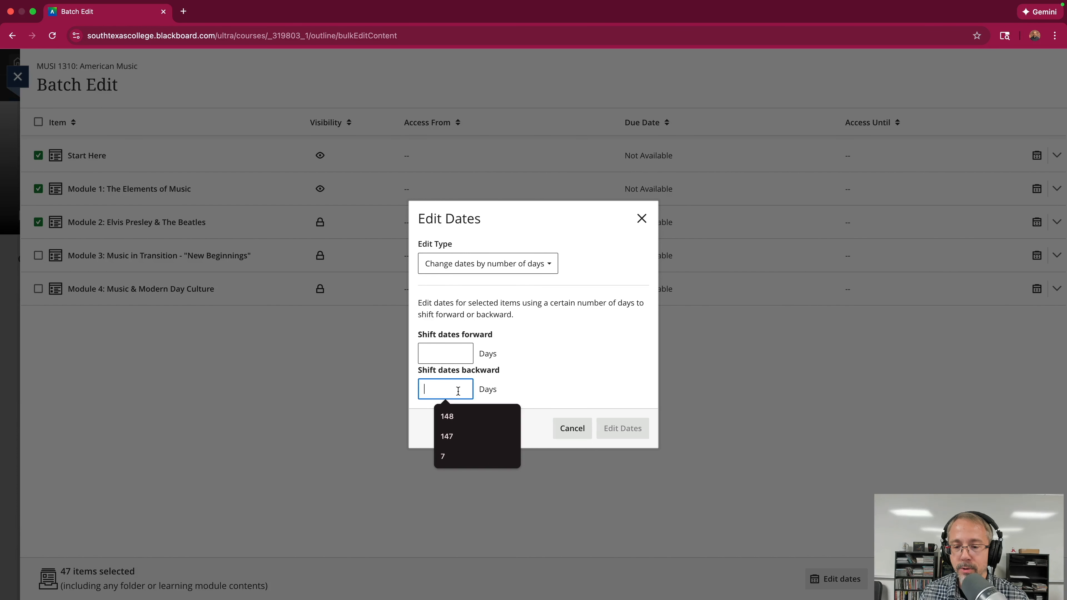
left_click(459, 441)
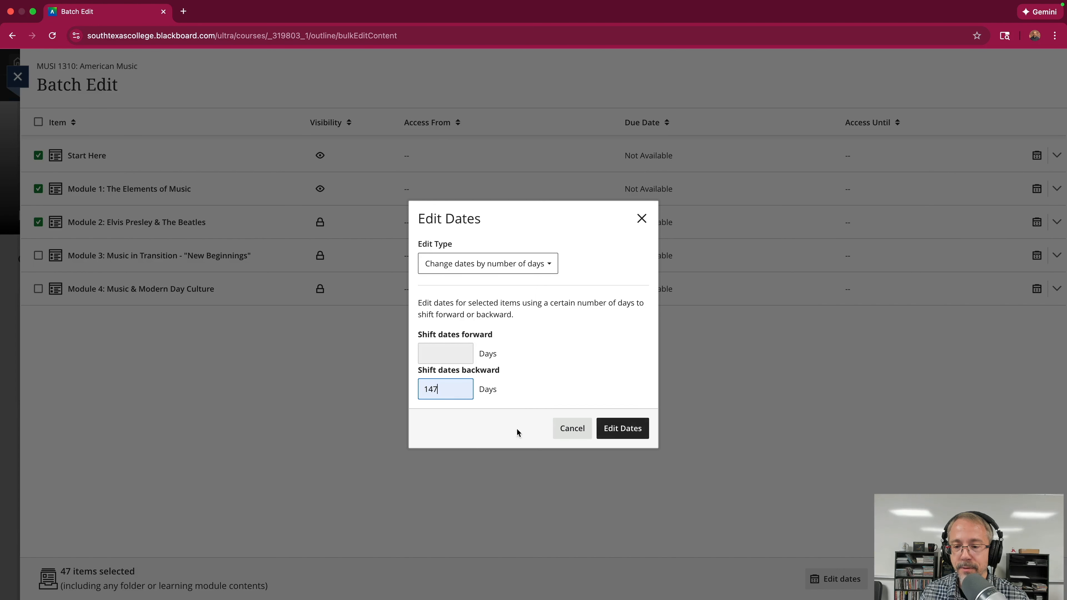
left_click(631, 428)
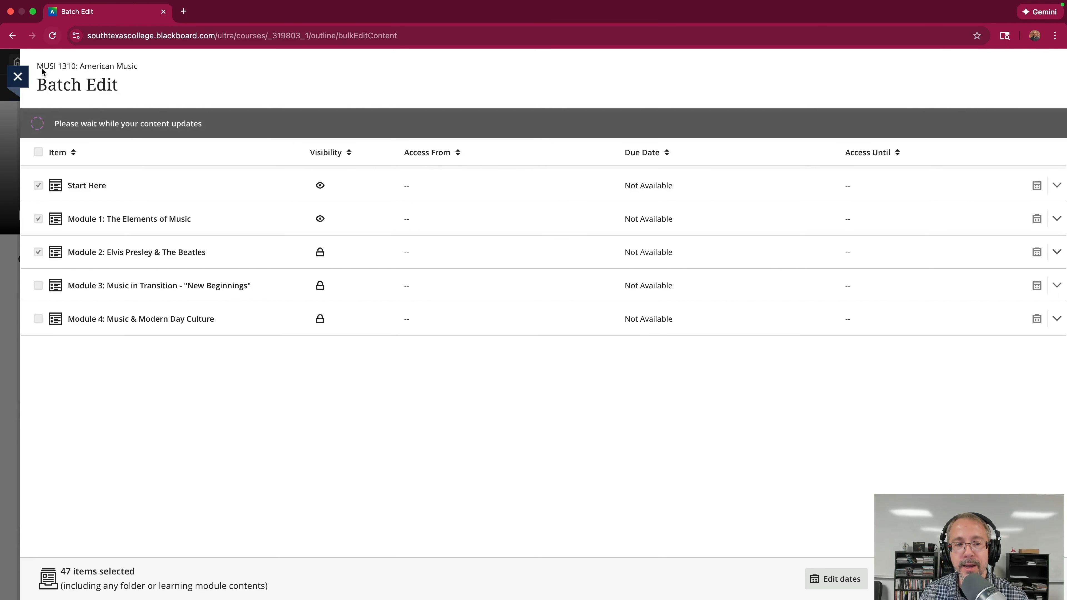
left_click(17, 77)
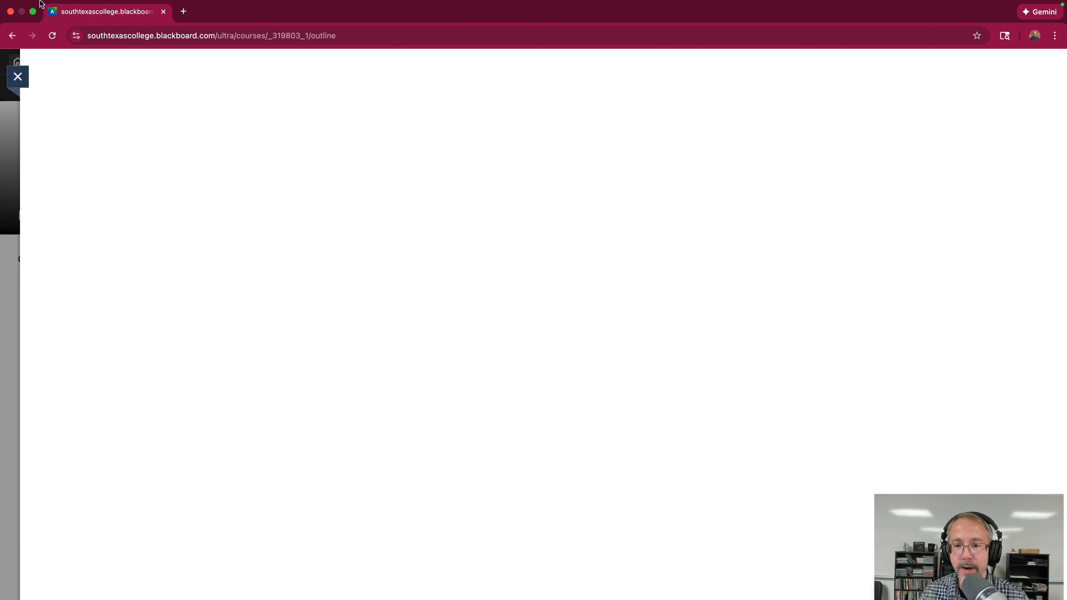
Check the due dates of the lectures and journals in the gradebook after the backward shift.
left_click(256, 89)
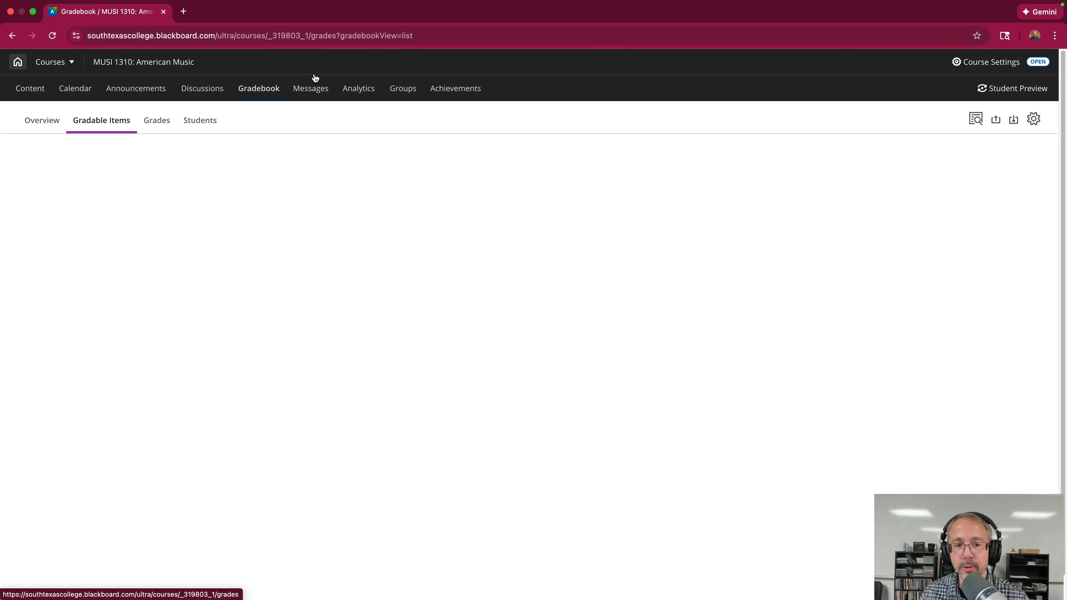
scroll(548, 216, "down", 1)
scroll(548, 217, "down", 1)
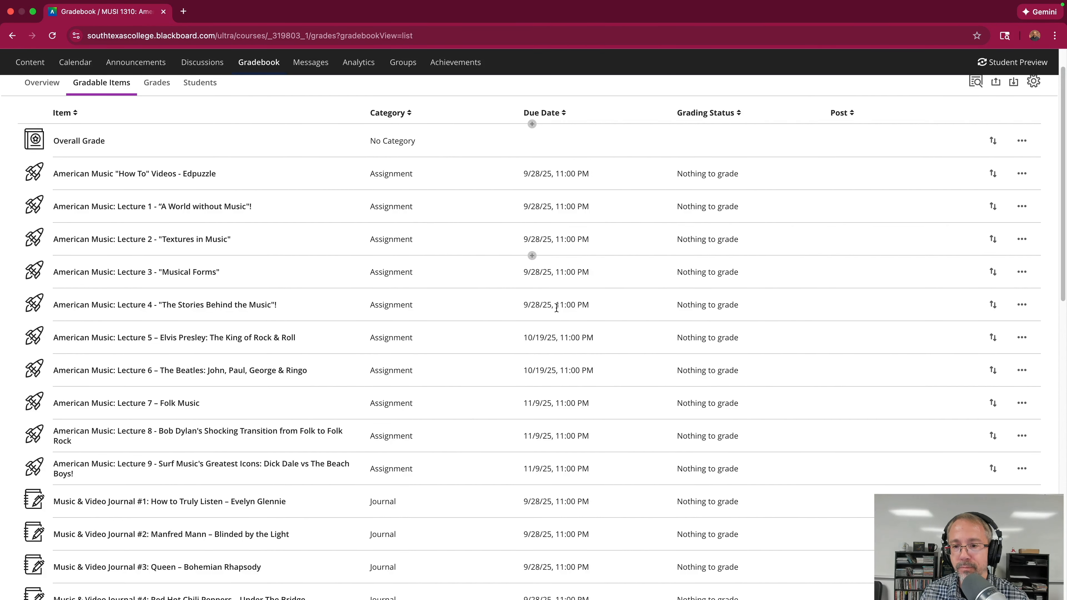
scroll(557, 309, "up", 2)
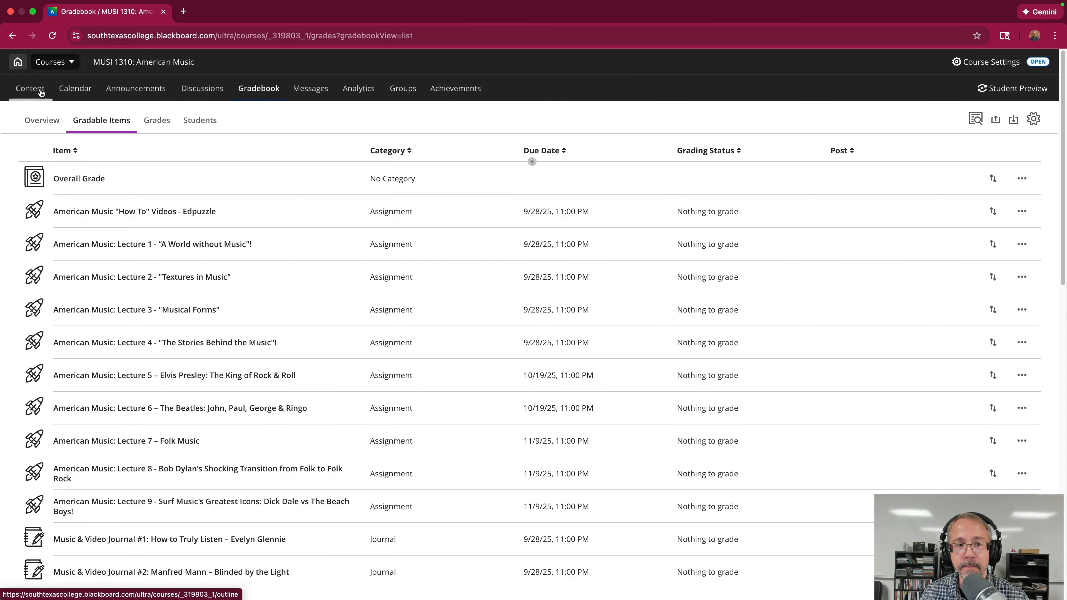
Return to the course content, reopen Batch Edit, and select Start Here, Module 1 and Module 2.
left_click(32, 89)
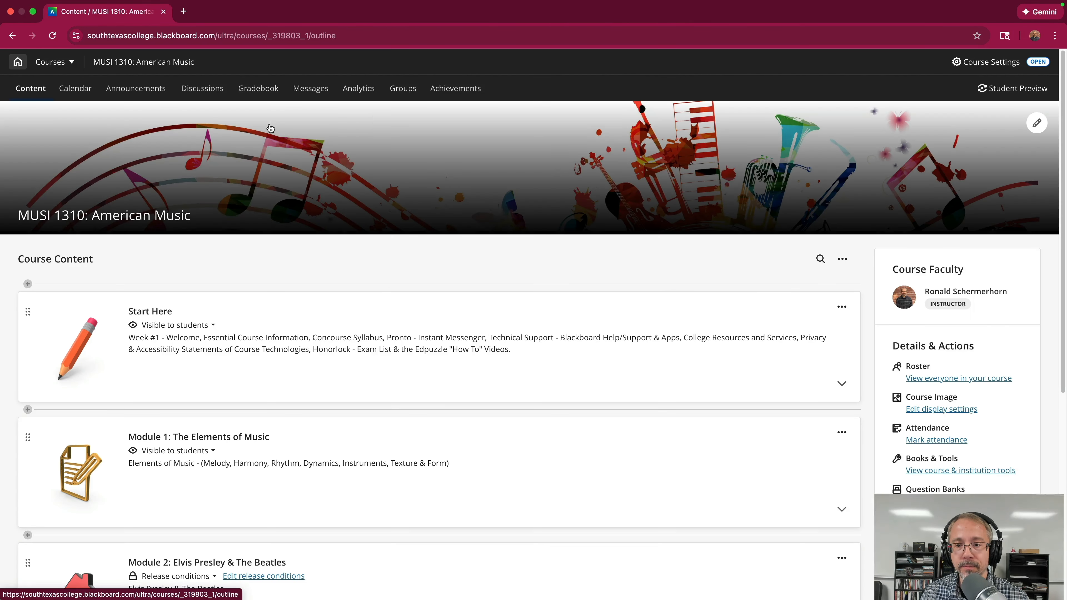
left_click(842, 259)
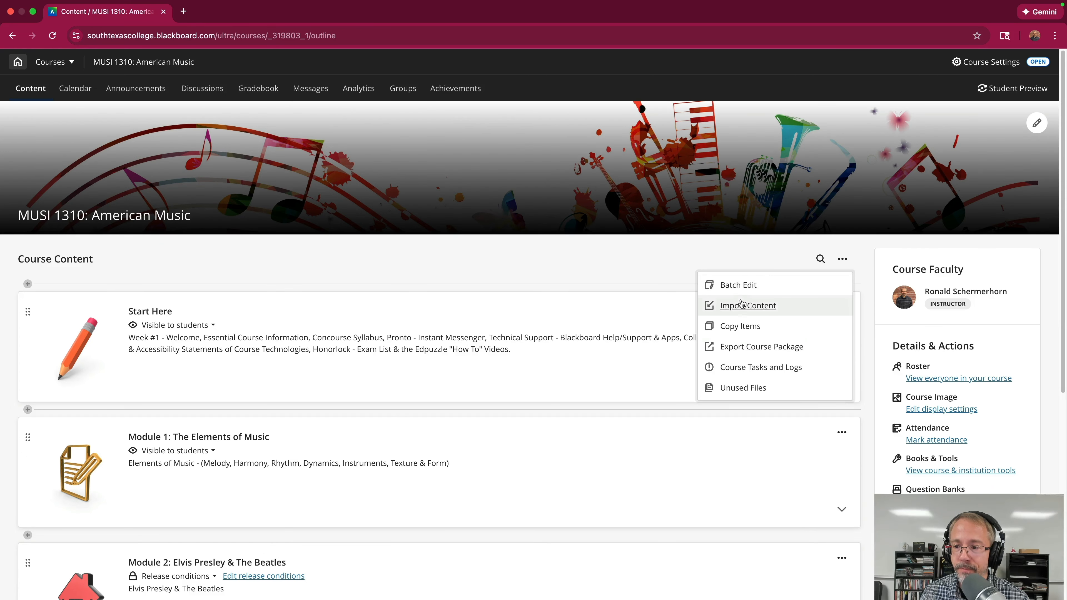
left_click(741, 287)
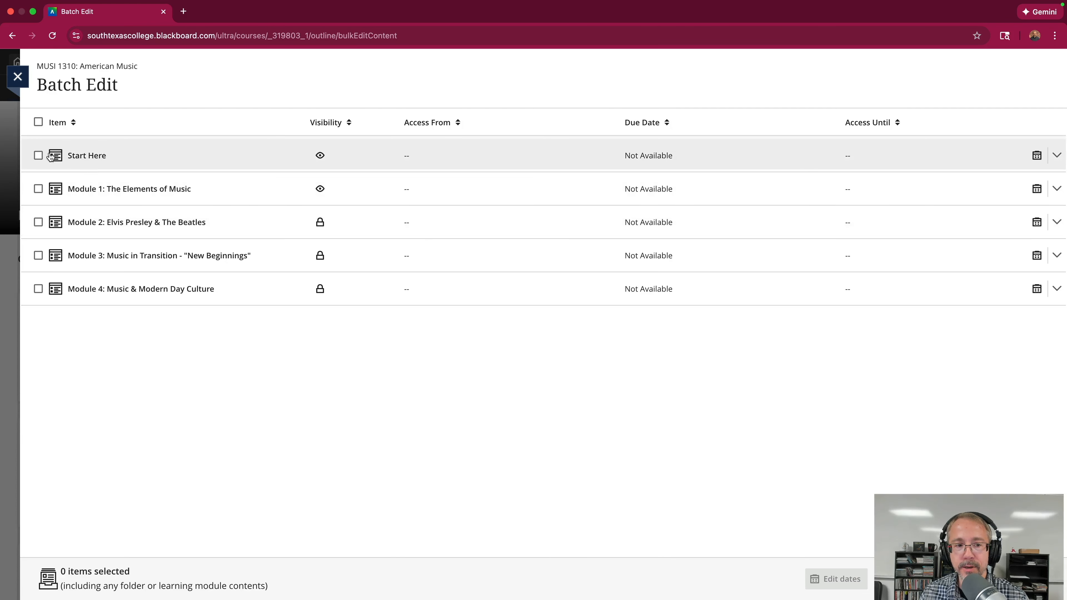
left_click(39, 156)
left_click(38, 189)
left_click(38, 222)
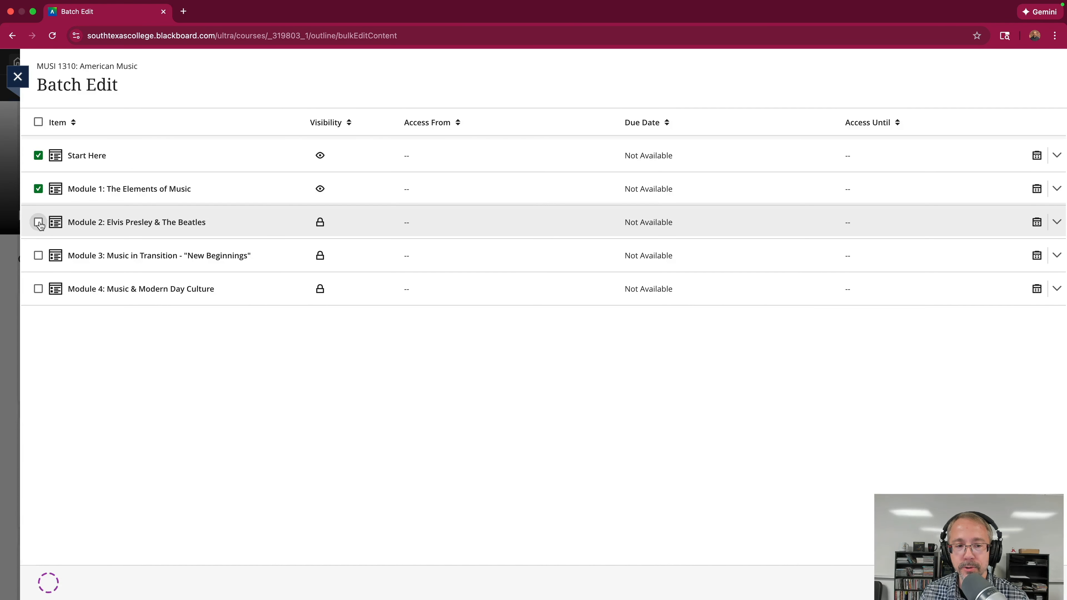
Shift the dates of the selected items forward by 147 days and leave Batch Edit.
left_click(832, 580)
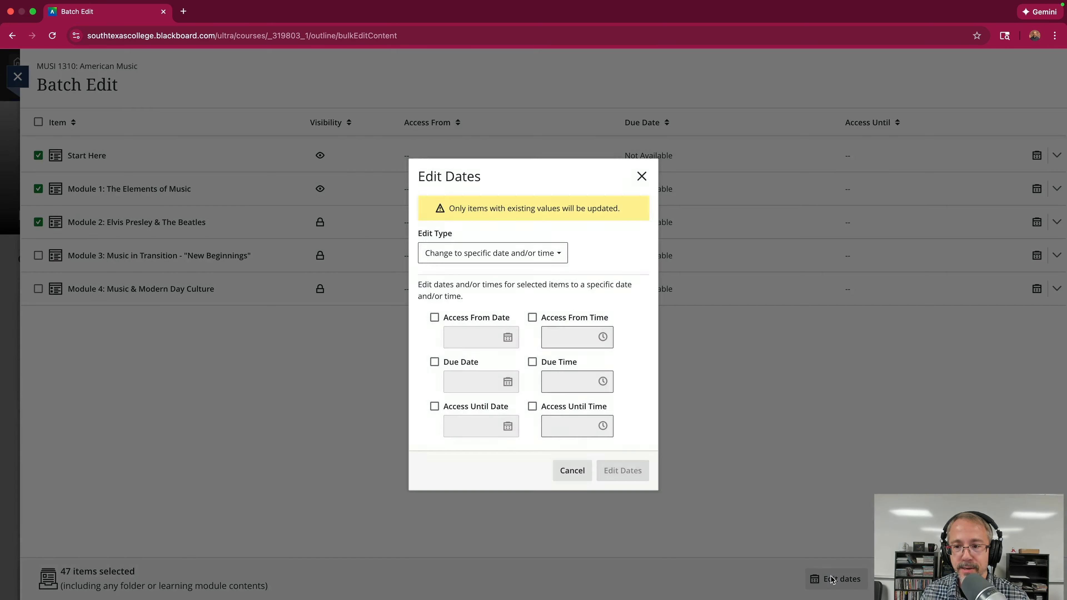
left_click(462, 253)
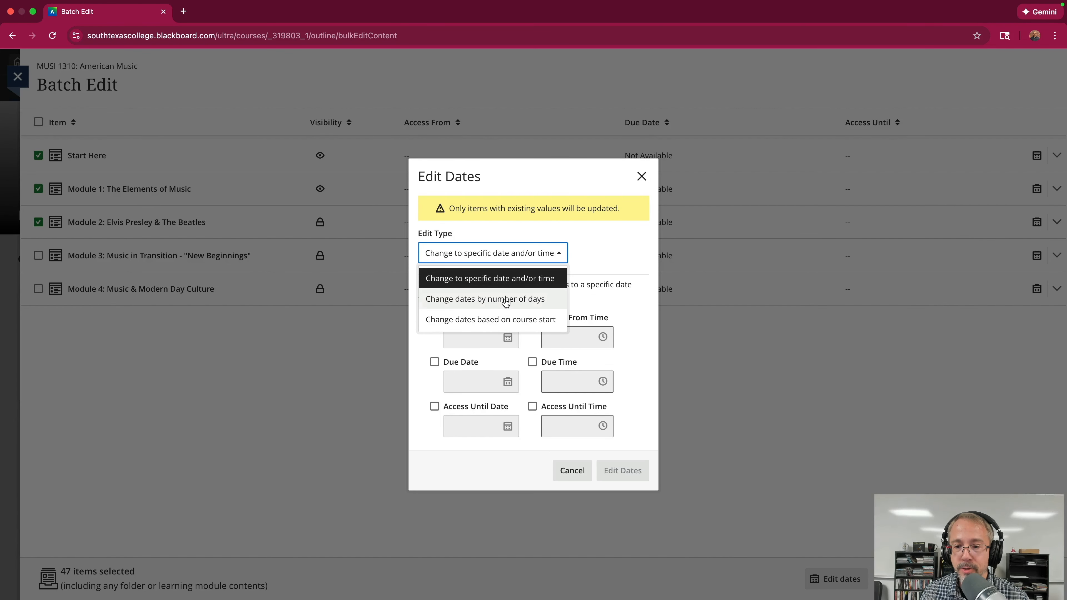
left_click(521, 306)
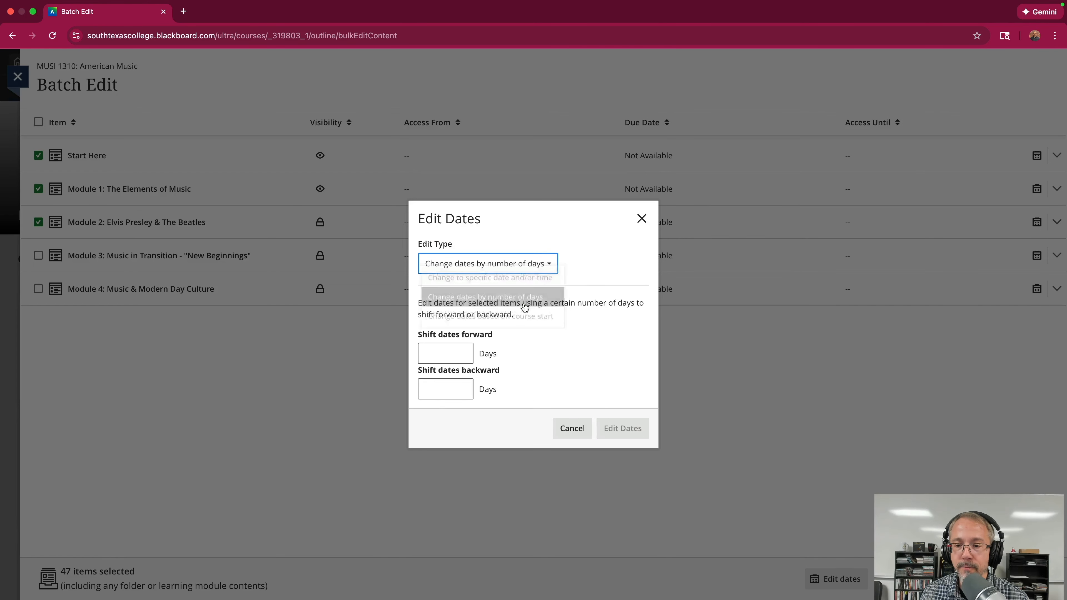
left_click(459, 358)
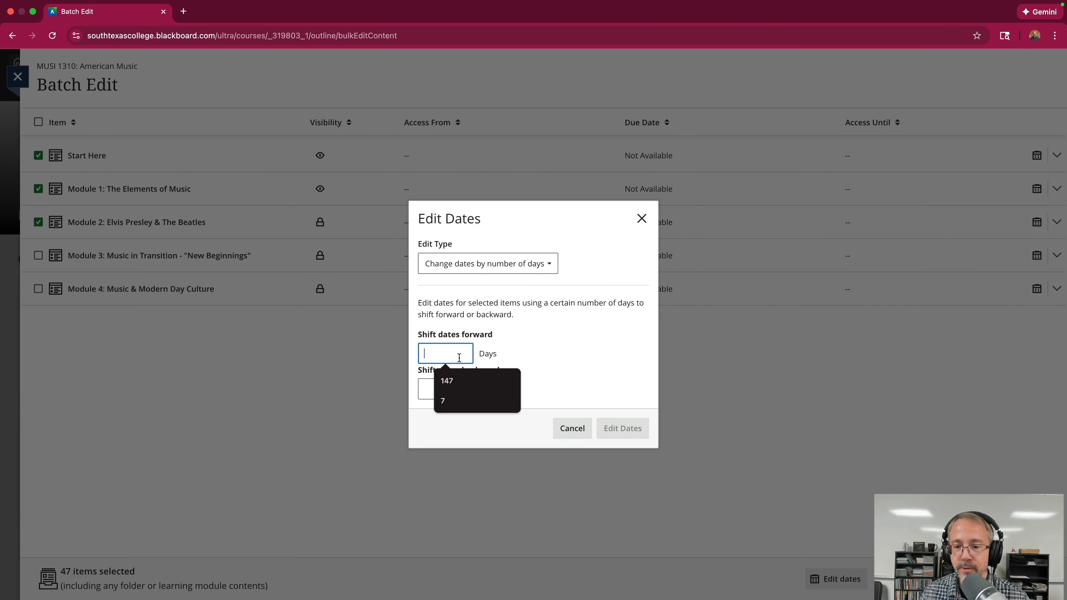
left_click(454, 380)
left_click(623, 428)
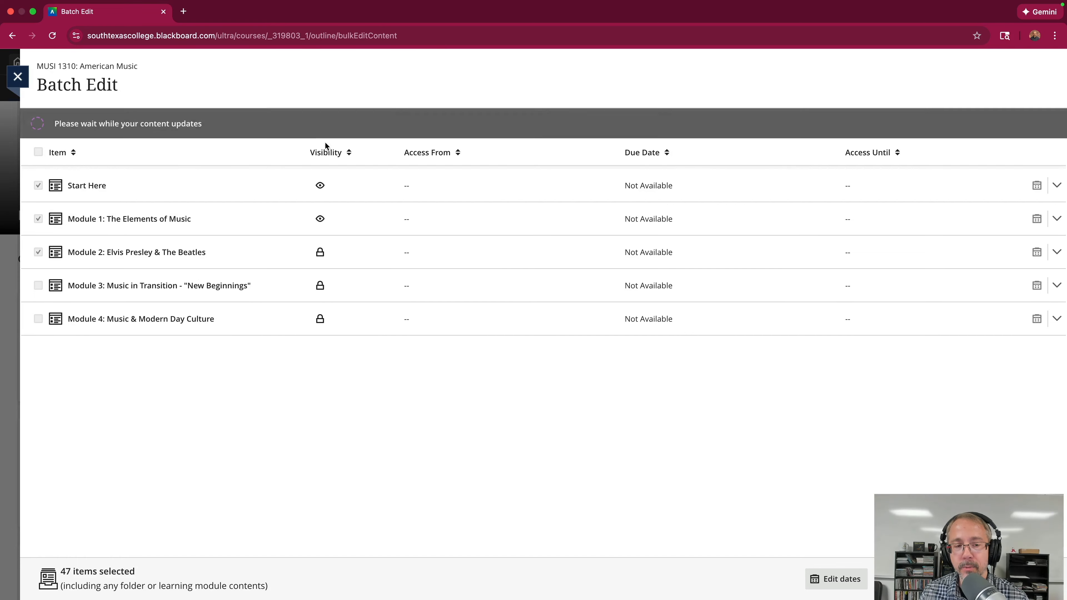
left_click(19, 78)
Check the due dates of the lectures and journals in the gradebook after the forward shift.
left_click(256, 91)
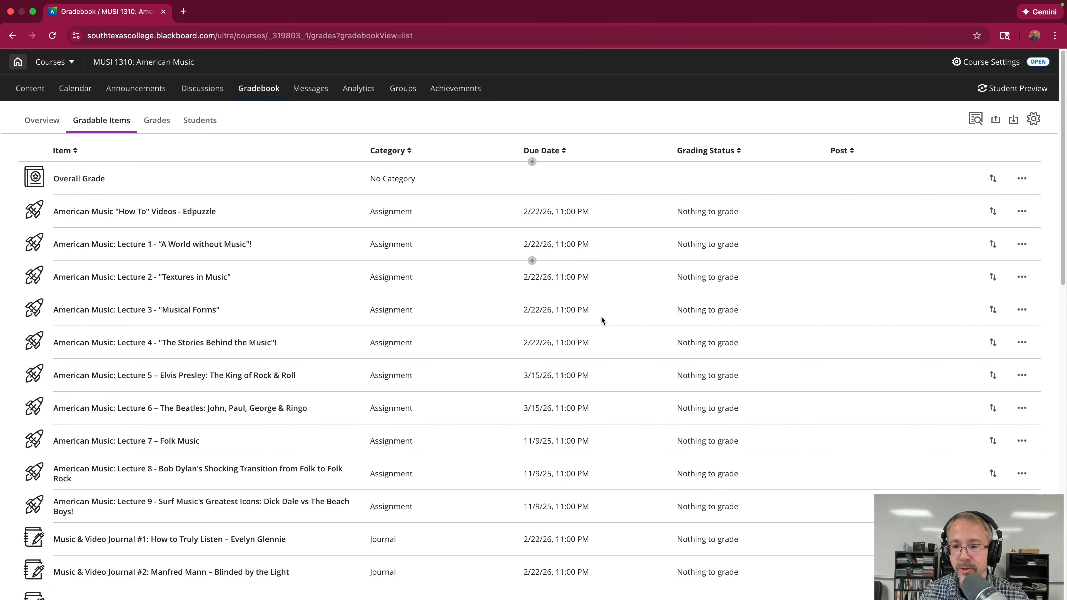
scroll(602, 320, "down", 1)
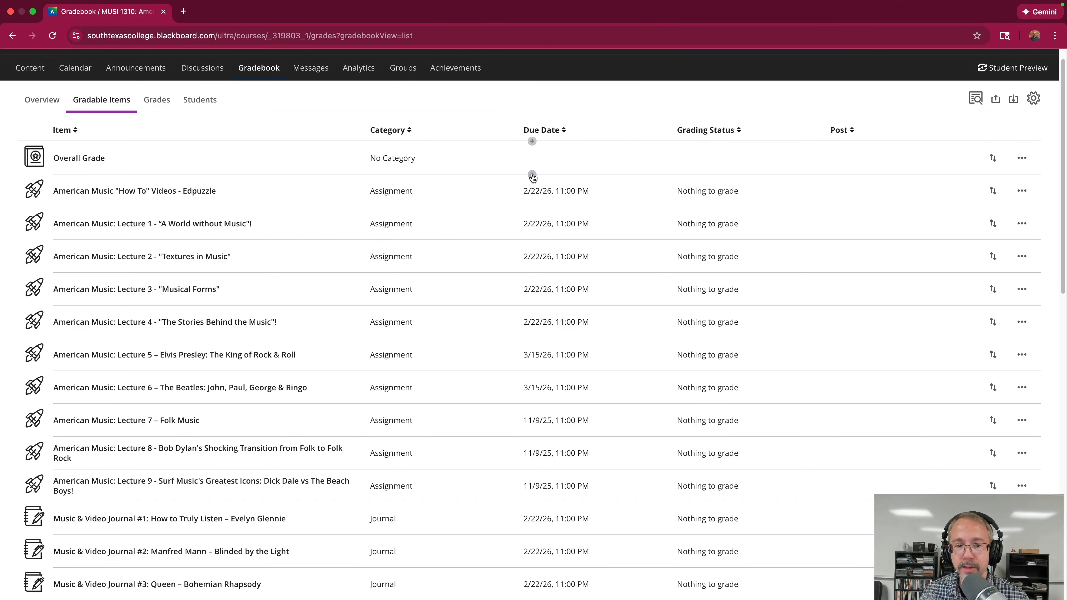
scroll(533, 269, "down", 10)
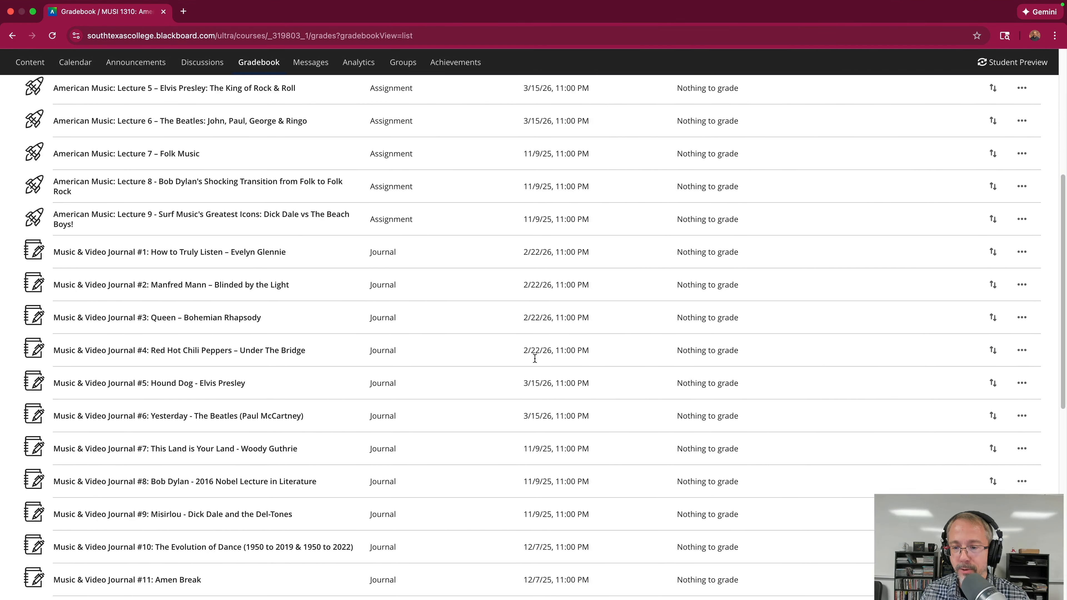
scroll(534, 357, "down", 3)
scroll(534, 358, "up", 7)
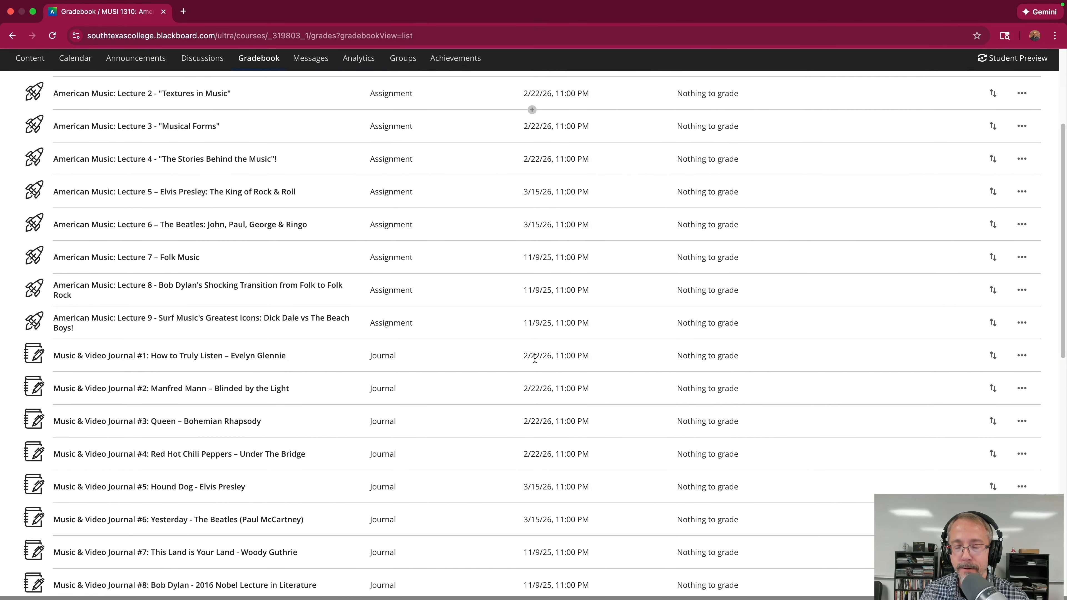
scroll(534, 358, "up", 5)
scroll(552, 269, "down", 3)
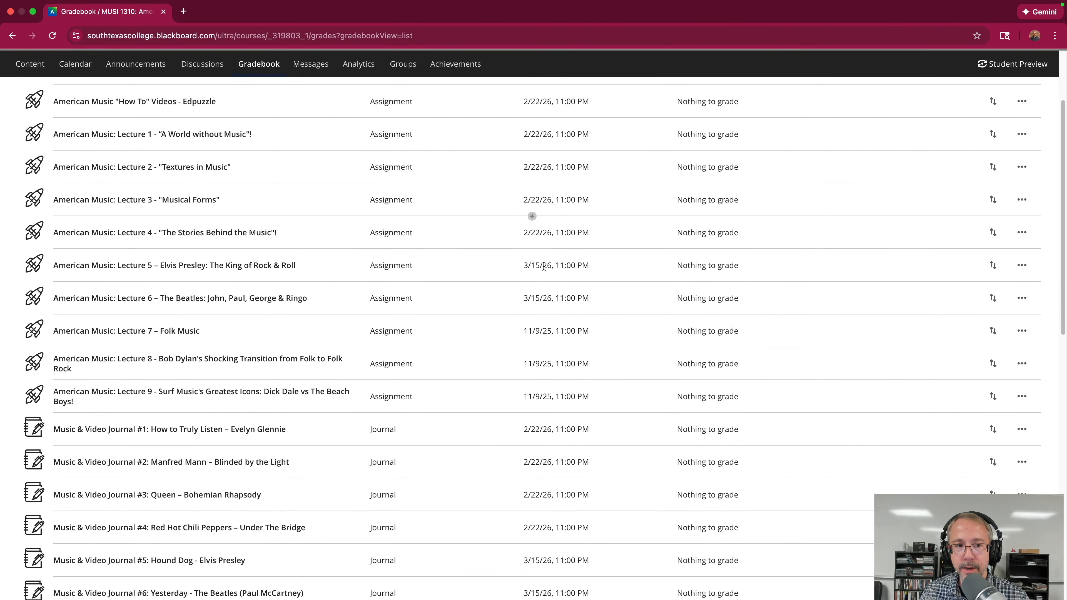
scroll(544, 266, "up", 3)
scroll(569, 228, "down", 5)
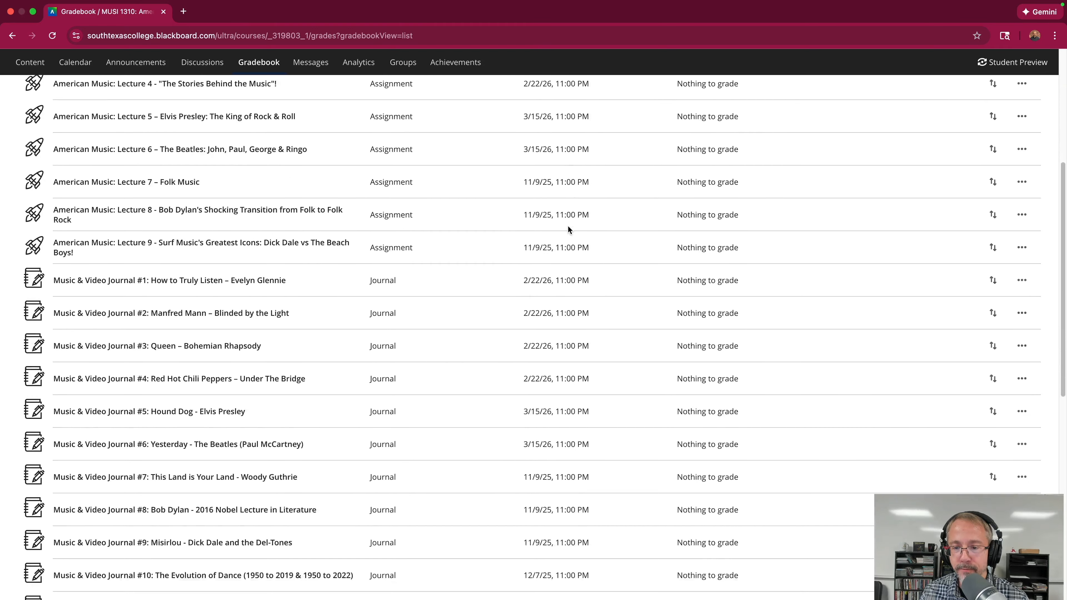
scroll(569, 231, "up", 5)
Return to the course content and check the due date of Music & Video Journal #1 in Module 1's Week #2 folder.
left_click(30, 89)
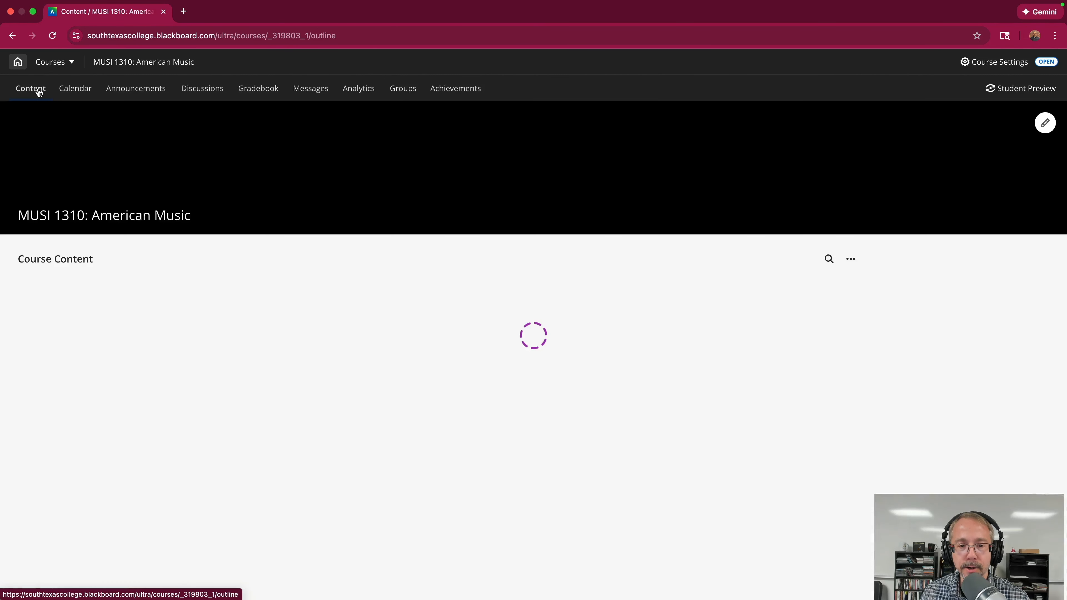
scroll(427, 351, "down", 3)
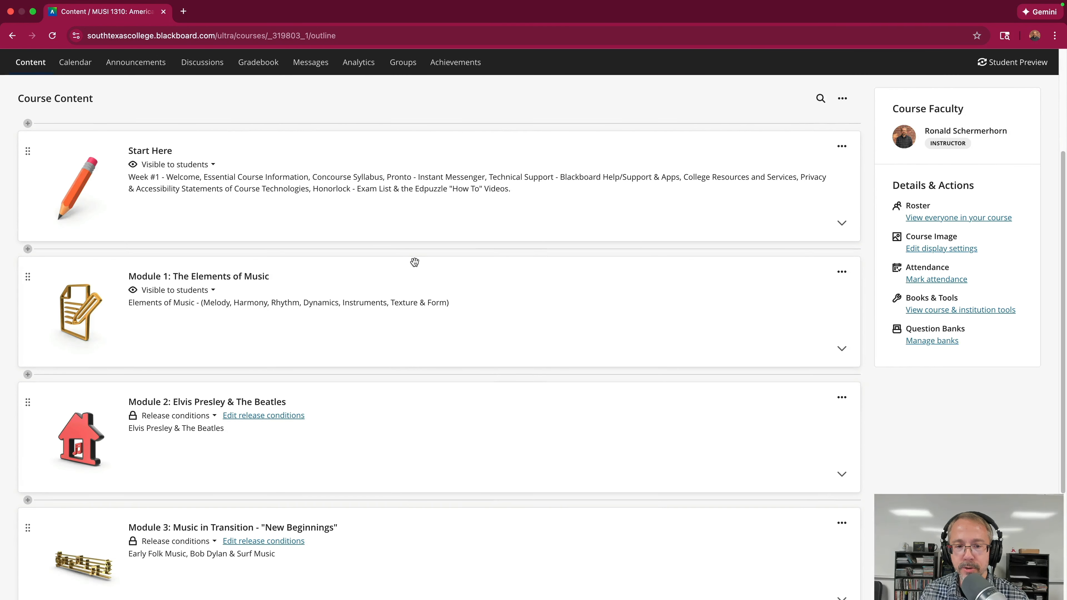
left_click(375, 289)
scroll(388, 308, "down", 1)
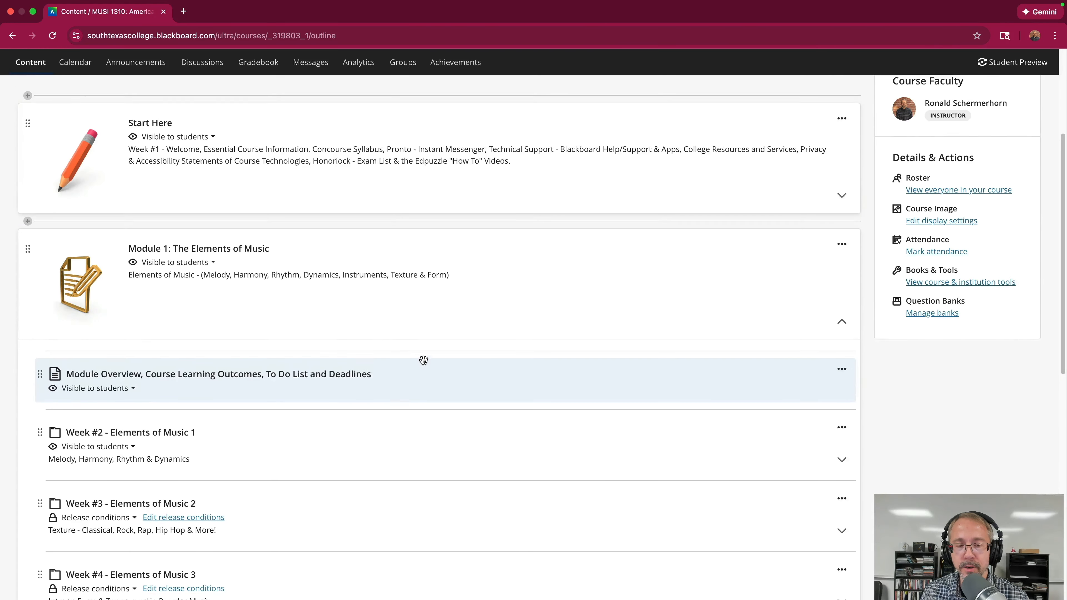
scroll(309, 194, "up", 2)
scroll(309, 195, "down", 3)
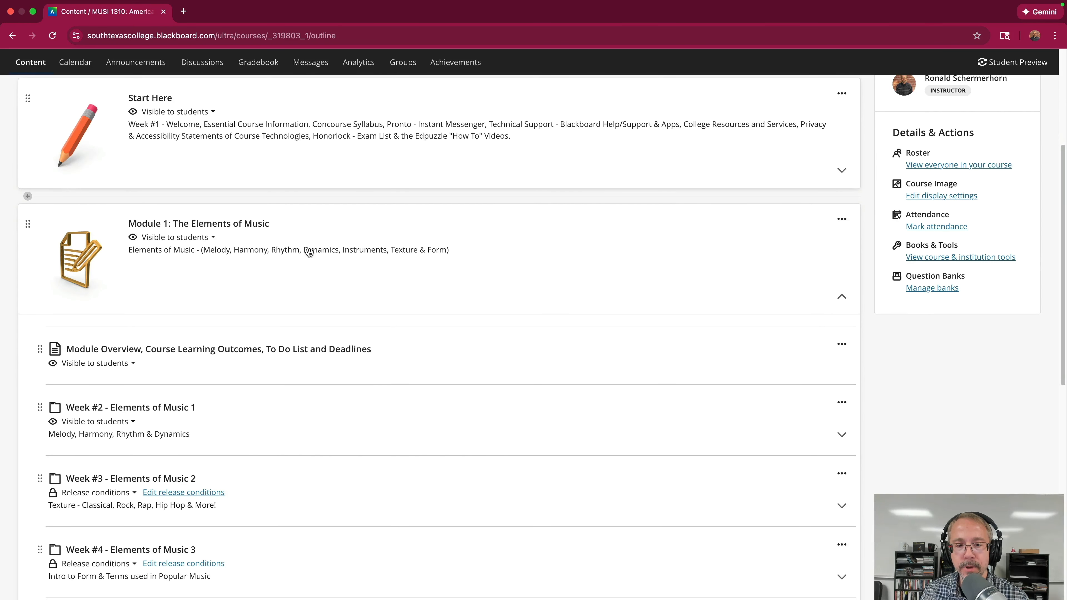
scroll(450, 240, "down", 6)
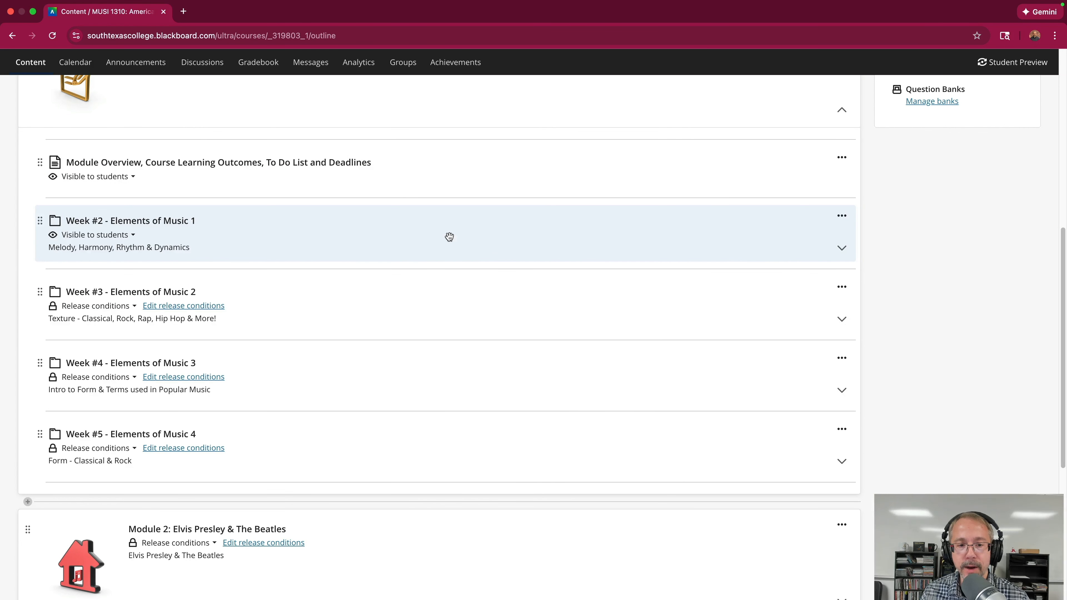
left_click(410, 233)
scroll(534, 263, "down", 5)
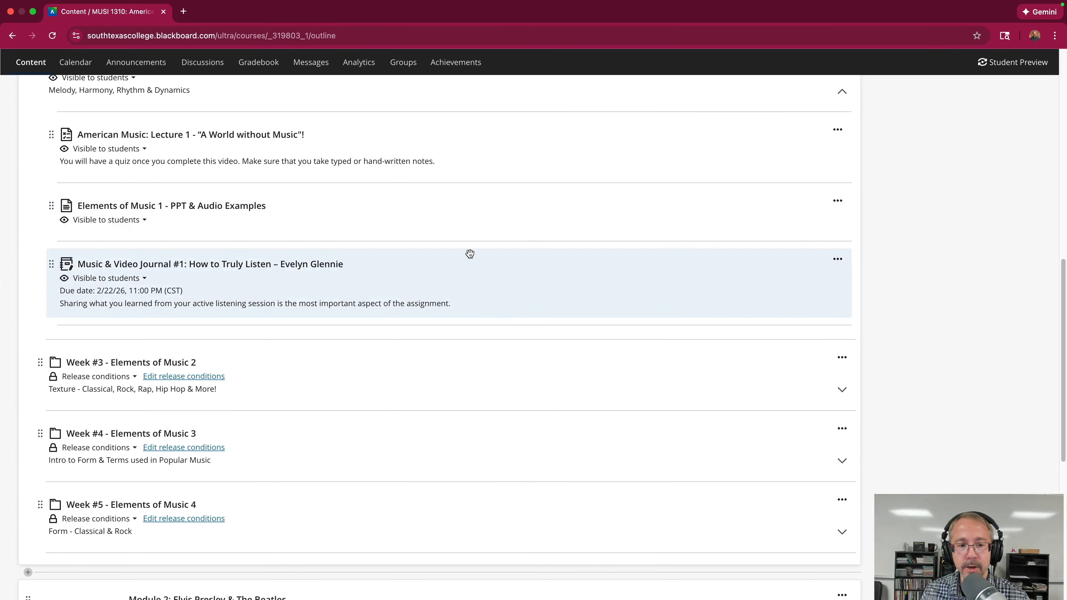
scroll(505, 348, "down", 4)
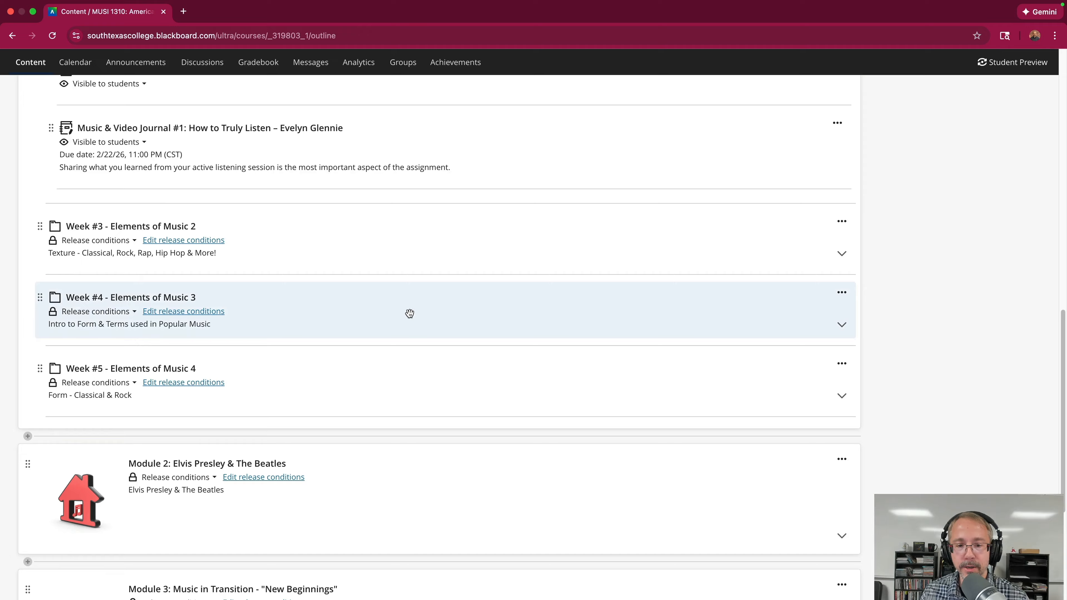
Expand the Week #4 folder in Module 1 and check the due date of Music & Video Journal #3.
left_click(407, 312)
scroll(315, 303, "down", 7)
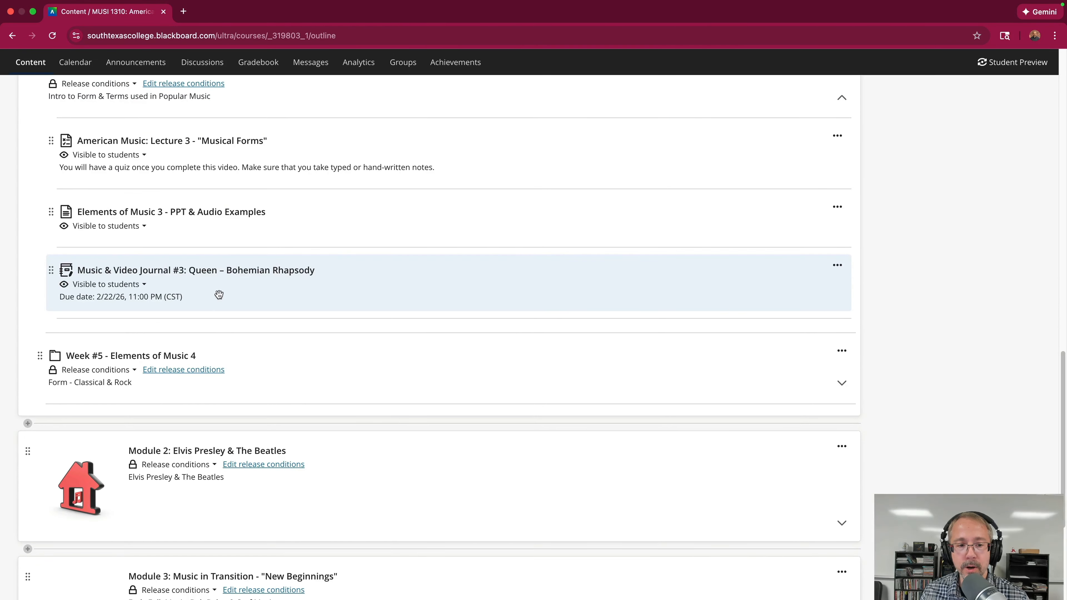
scroll(393, 310, "down", 3)
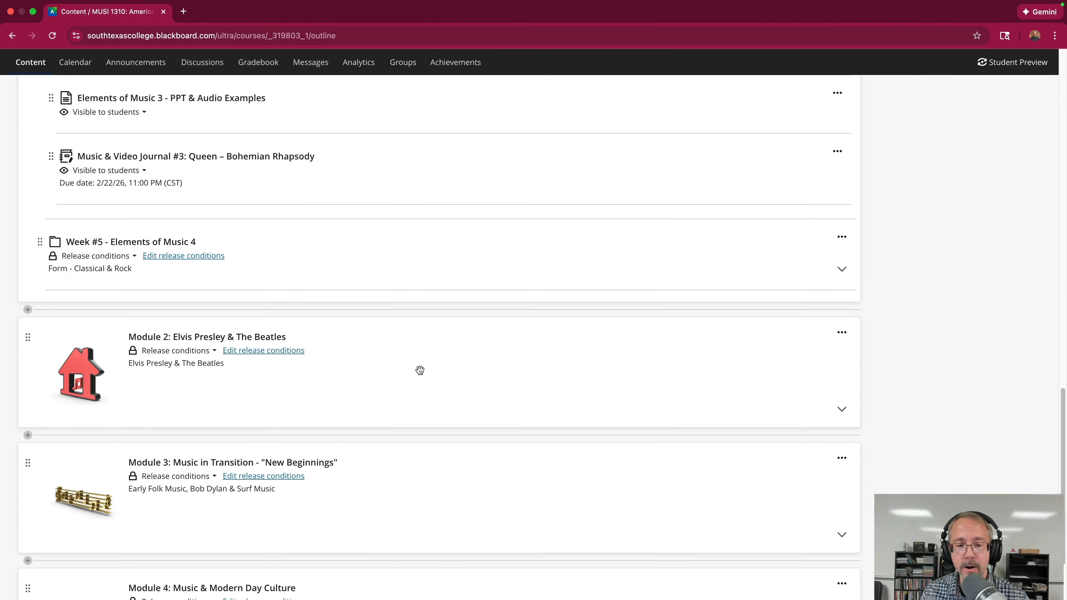
Expand Module 2 and its Week #7 folder to check the due dates of Journal #6 and The Beatles quiz.
left_click(429, 347)
scroll(521, 335, "down", 7)
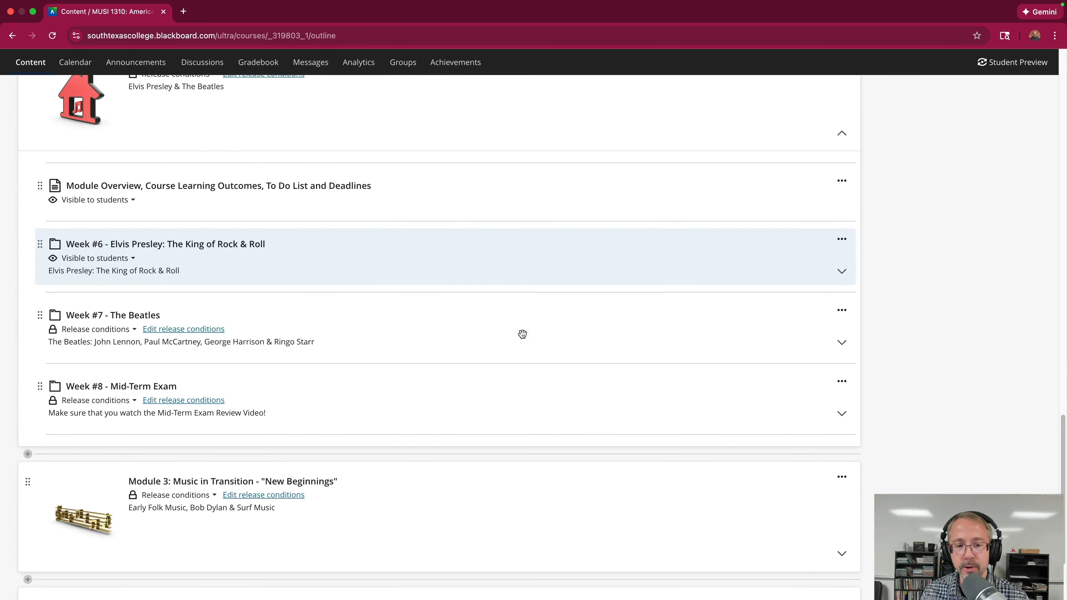
left_click(440, 338)
scroll(420, 358, "down", 3)
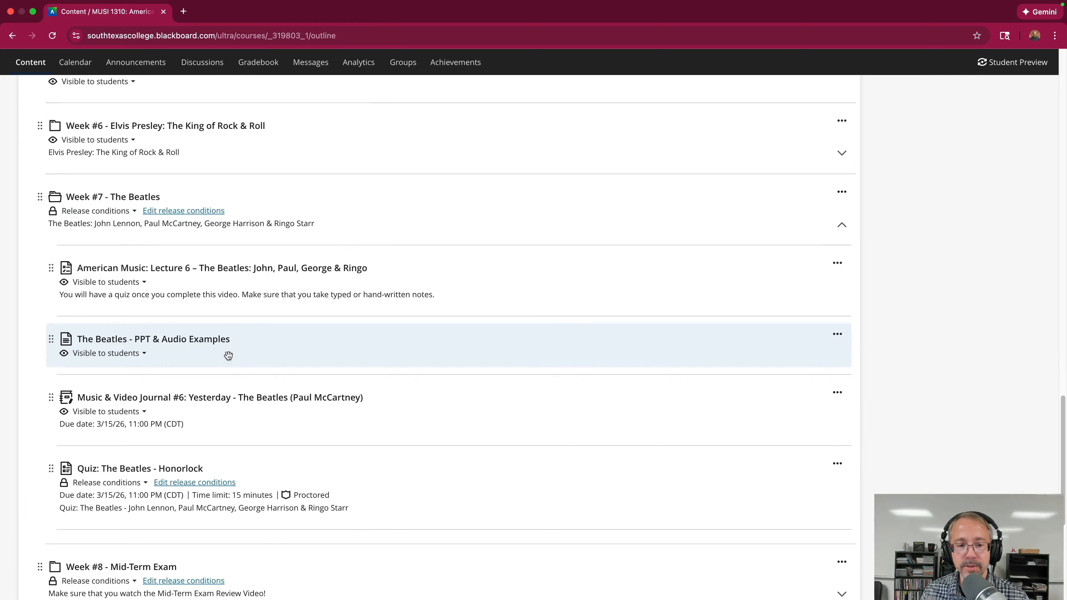
Look back over the due dates in the expanded weekly folders of Modules 1 and 2.
scroll(523, 374, "up", 20)
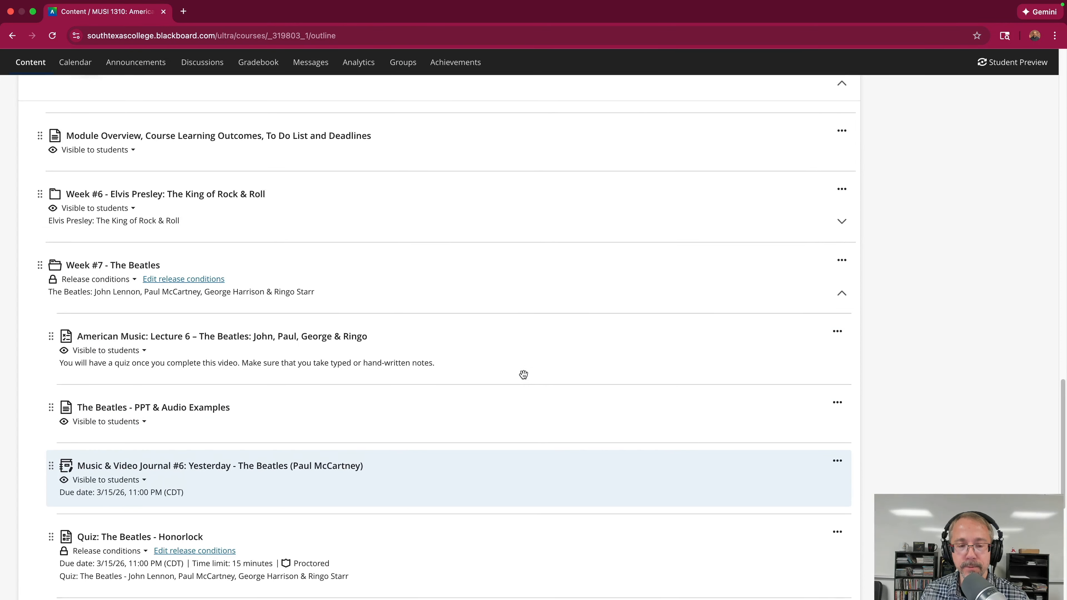
scroll(523, 375, "up", 4)
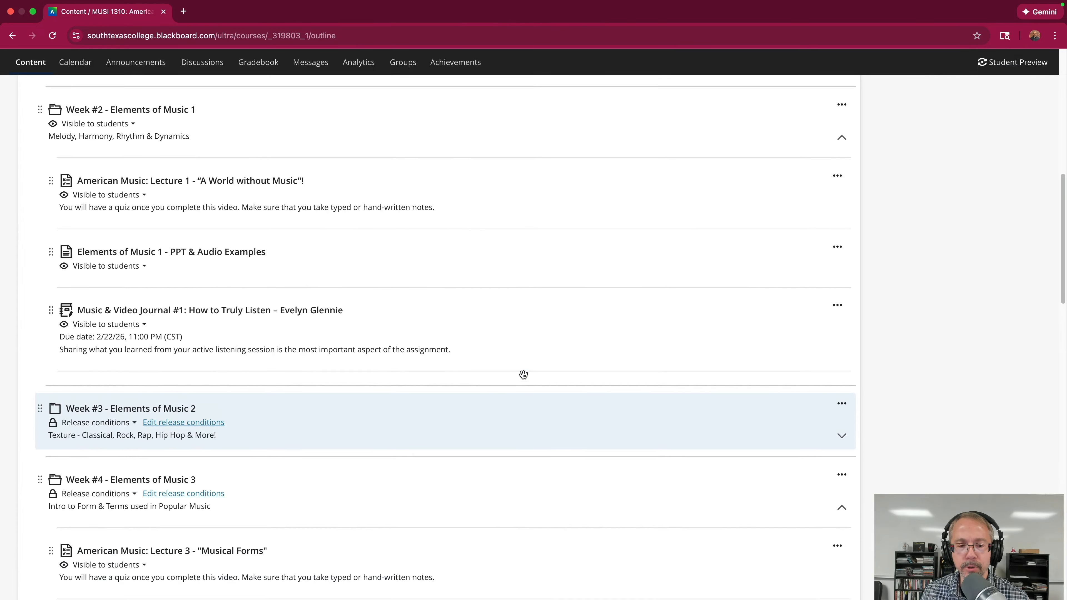
scroll(523, 374, "down", 6)
scroll(523, 374, "down", 15)
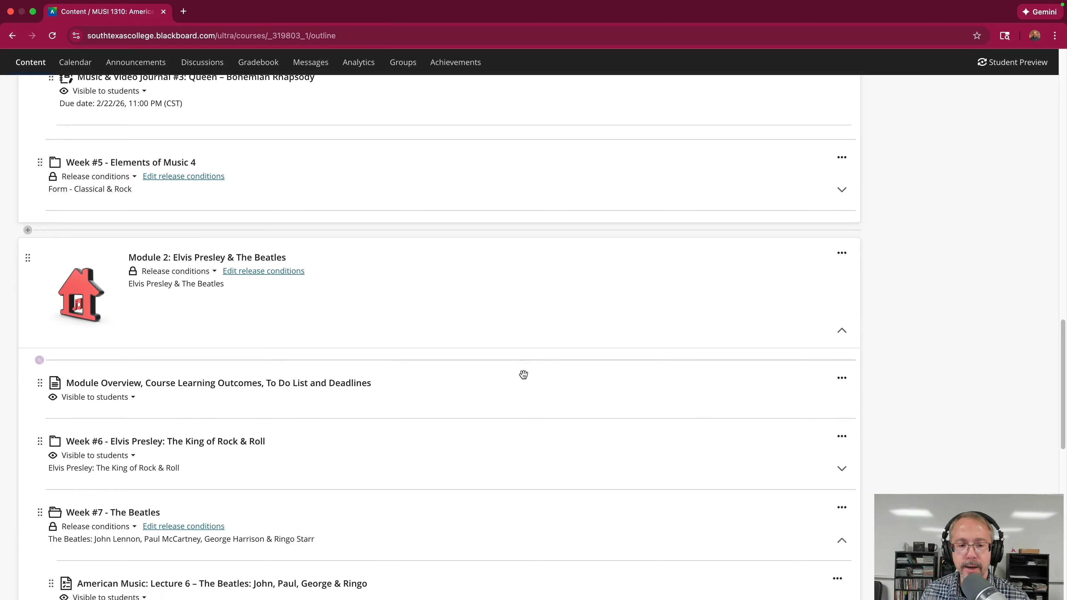
scroll(136, 334, "down", 3)
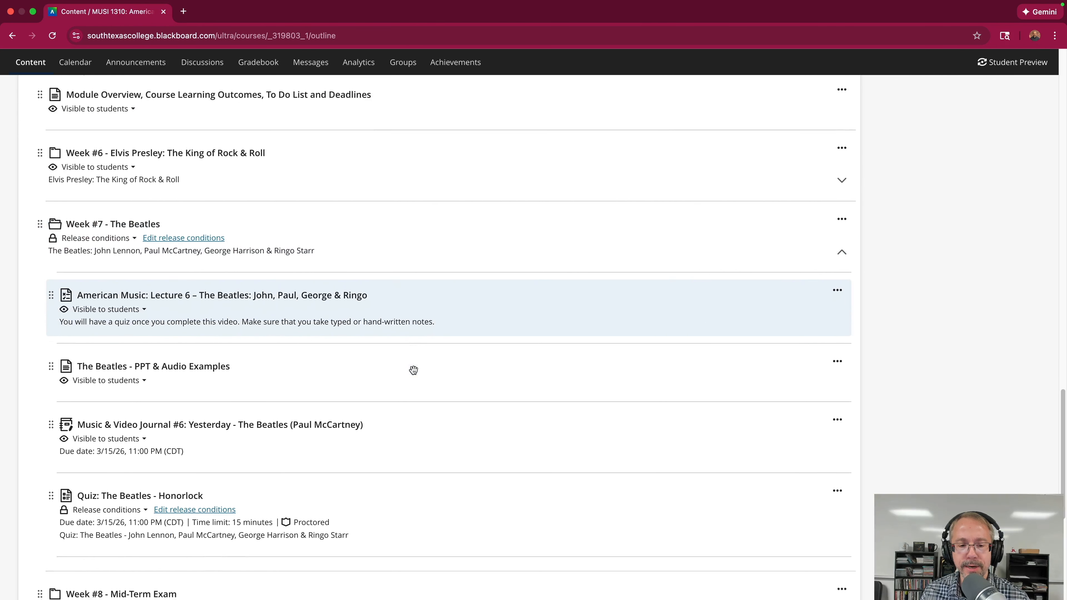
scroll(318, 309, "up", 20)
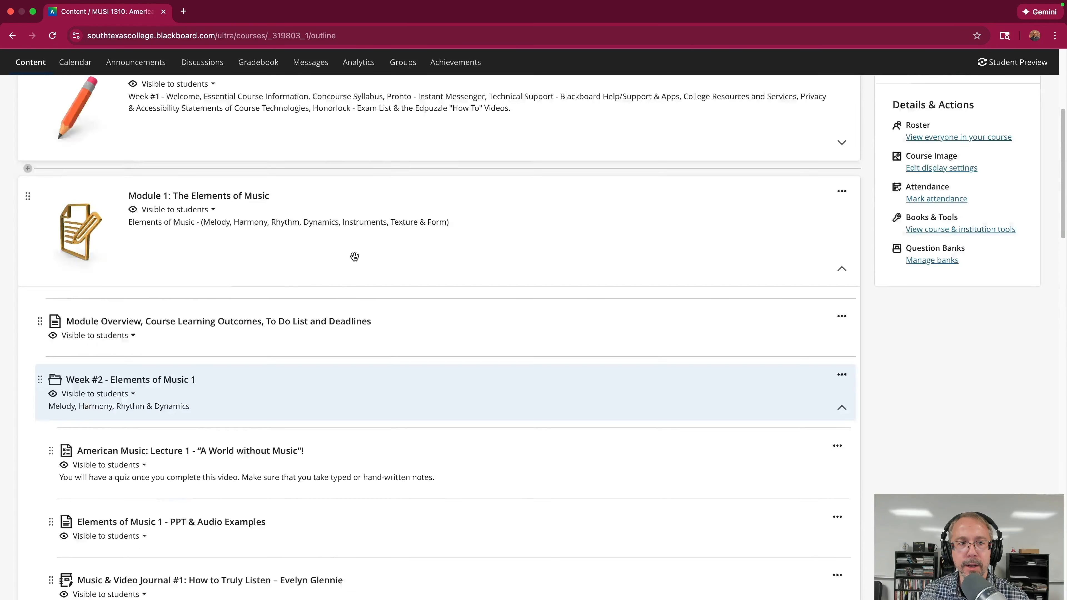
Take the browser out of full screen, switch to the Calendar app, and view January and February 2026 in month view.
left_click(34, 12)
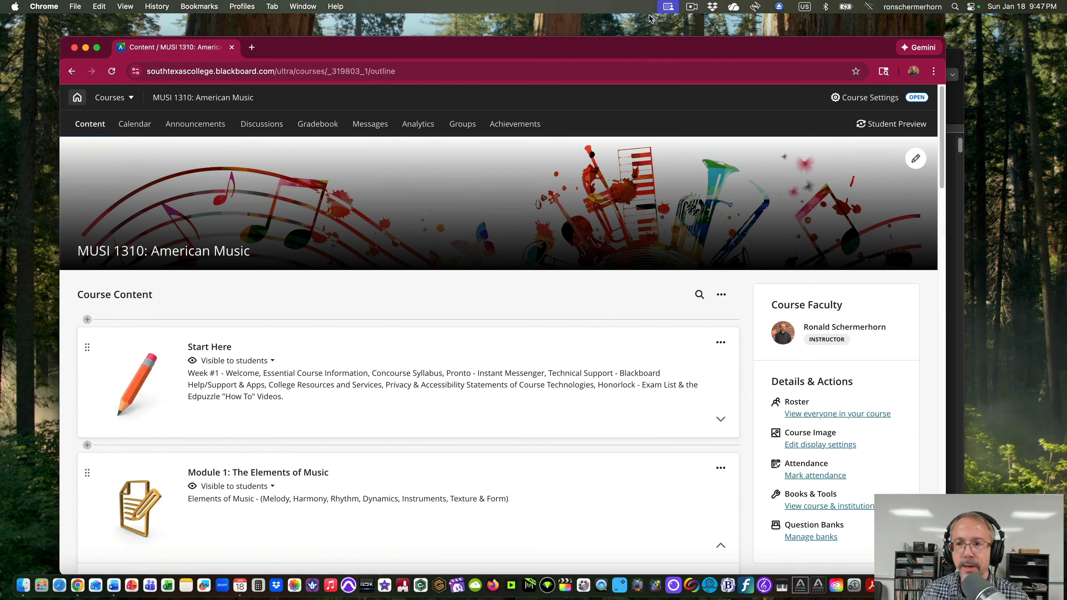
left_click(245, 576)
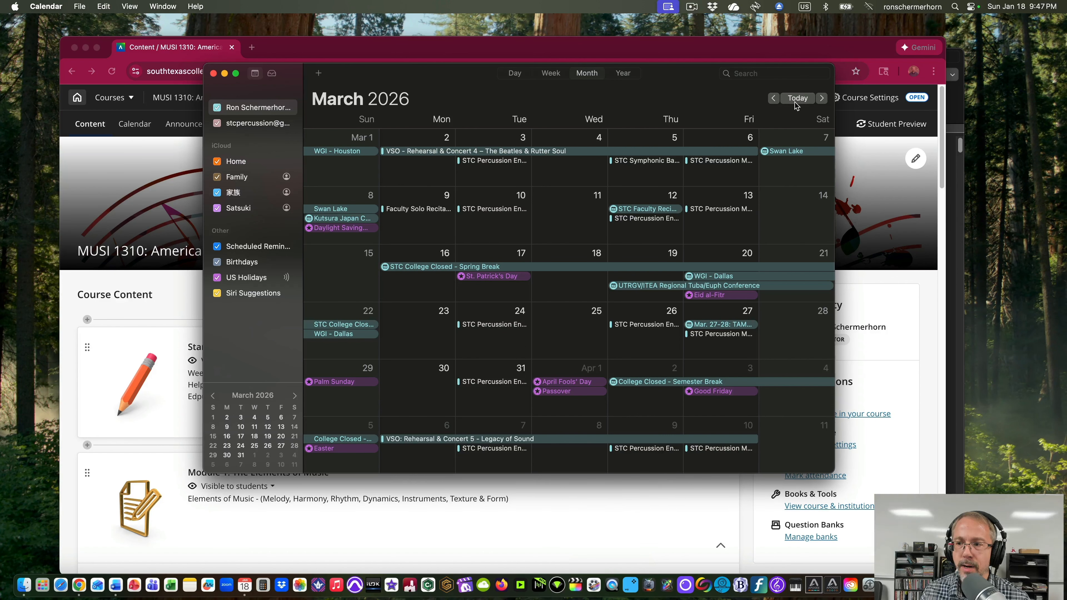
left_click(774, 98)
left_click(774, 98)
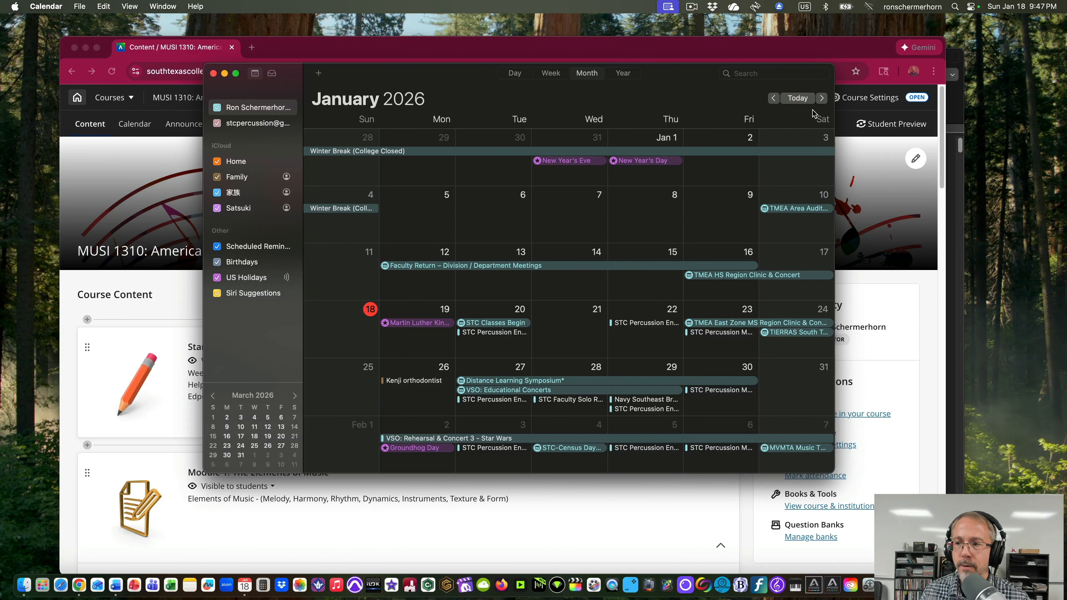
left_click(822, 98)
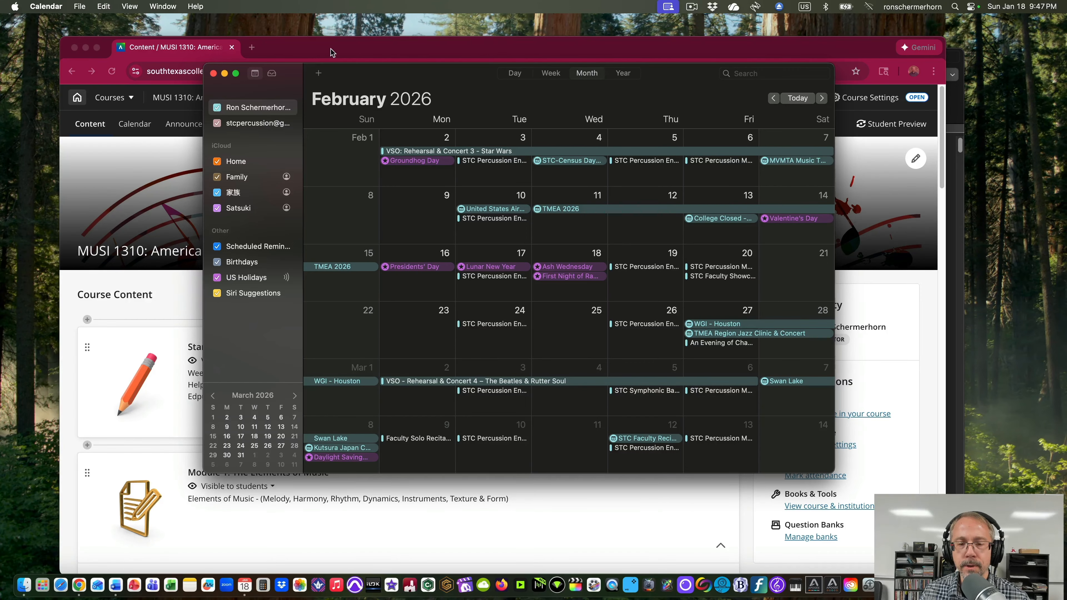
Move the Calendar window aside and return to the browser with the MUSI 1310 course content in full screen.
left_click_drag(398, 74, 199, 108)
mouse_move(335, 47)
left_mouse_down()
mouse_move(429, 31)
mouse_move(339, 33)
left_mouse_up()
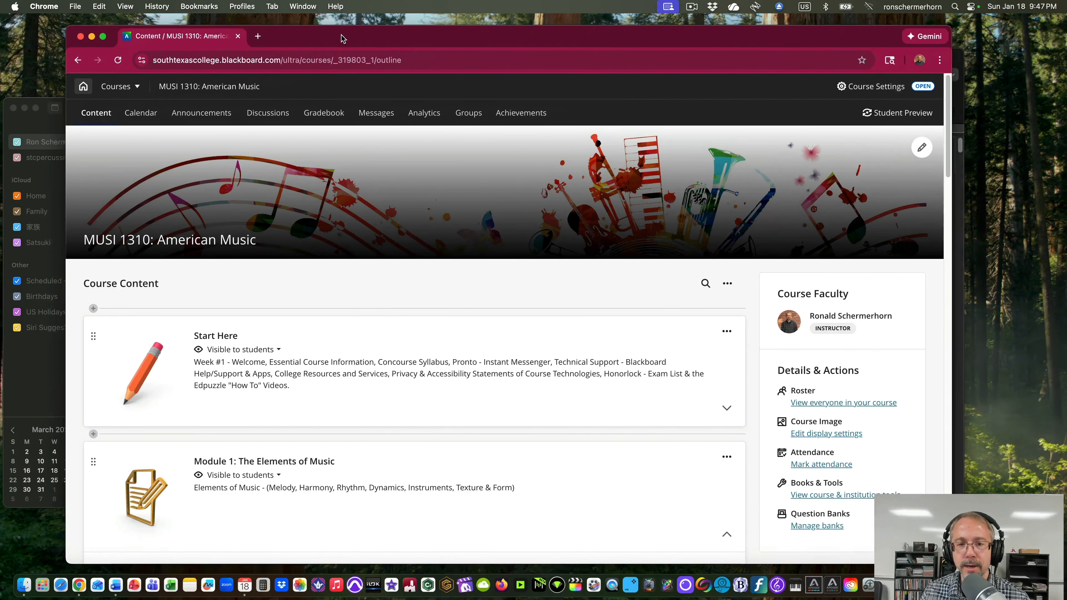
left_click(103, 35)
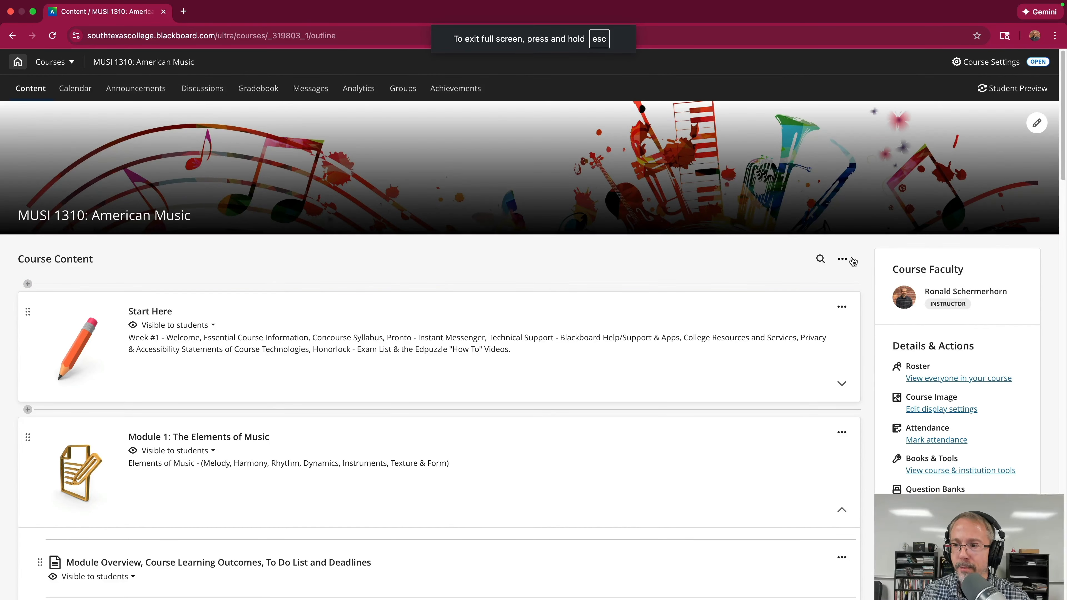
Start a batch edit of the course content and select Start Here, Module 1 and Module 2.
left_click(843, 259)
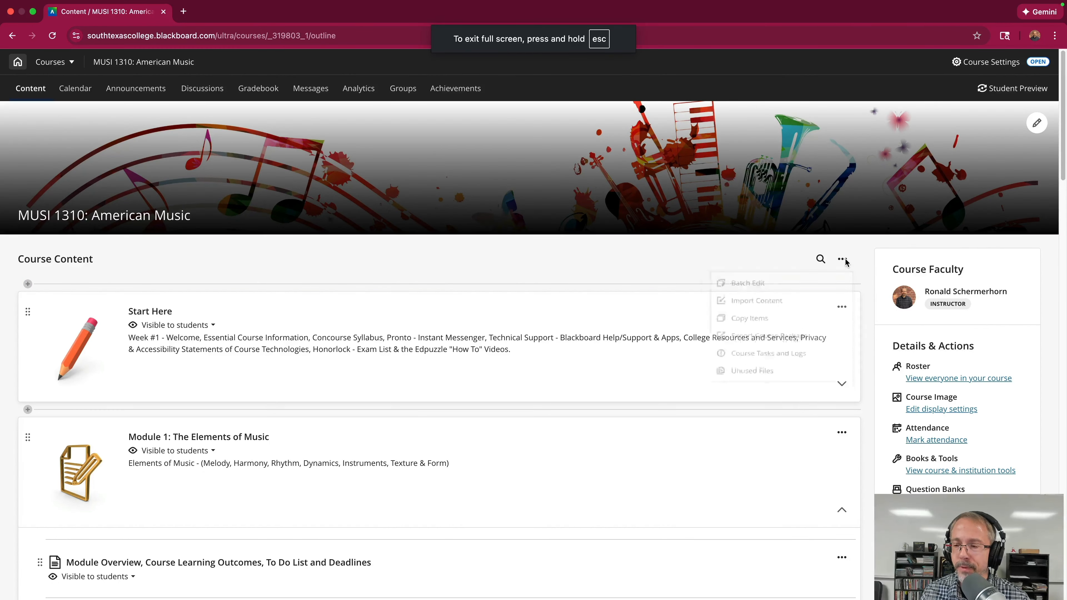
left_click(741, 286)
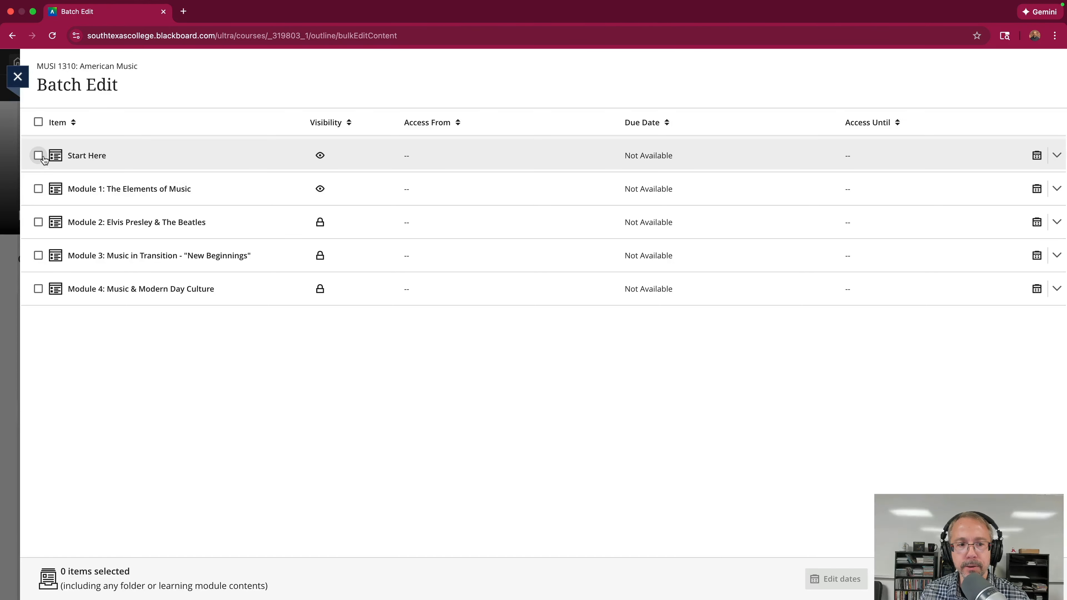
left_click(39, 156)
left_click(39, 188)
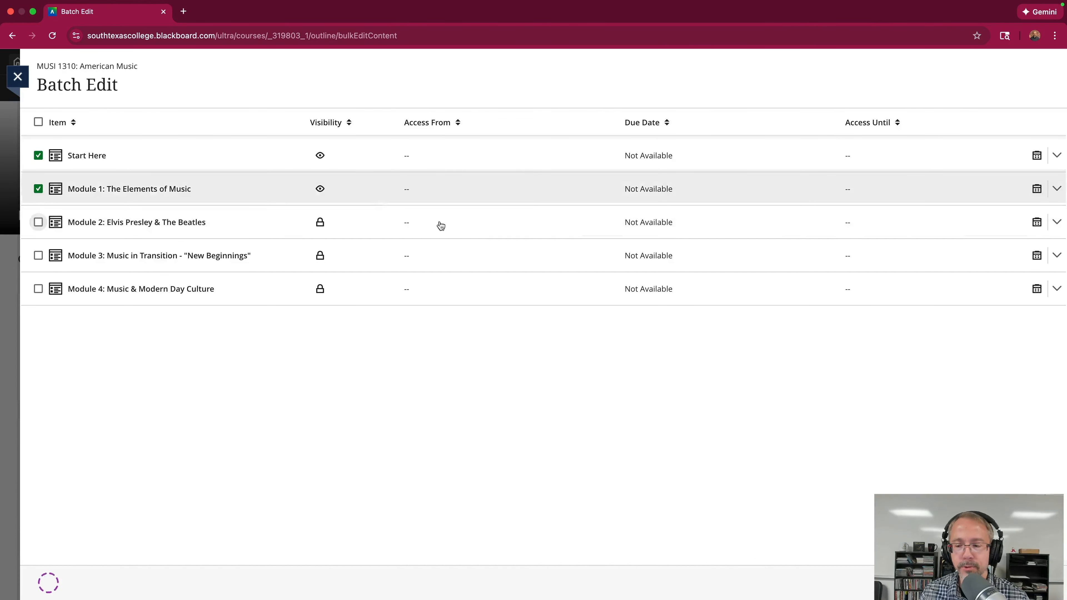
Change the selected items' dates by number of days, shifting them backward 147 days.
left_click(837, 579)
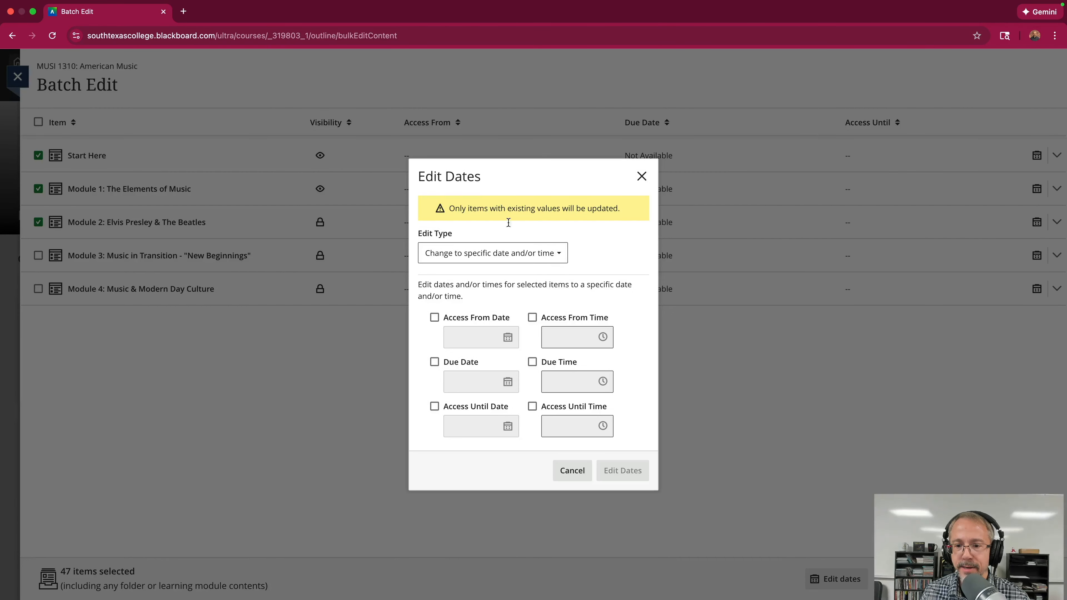
left_click(436, 257)
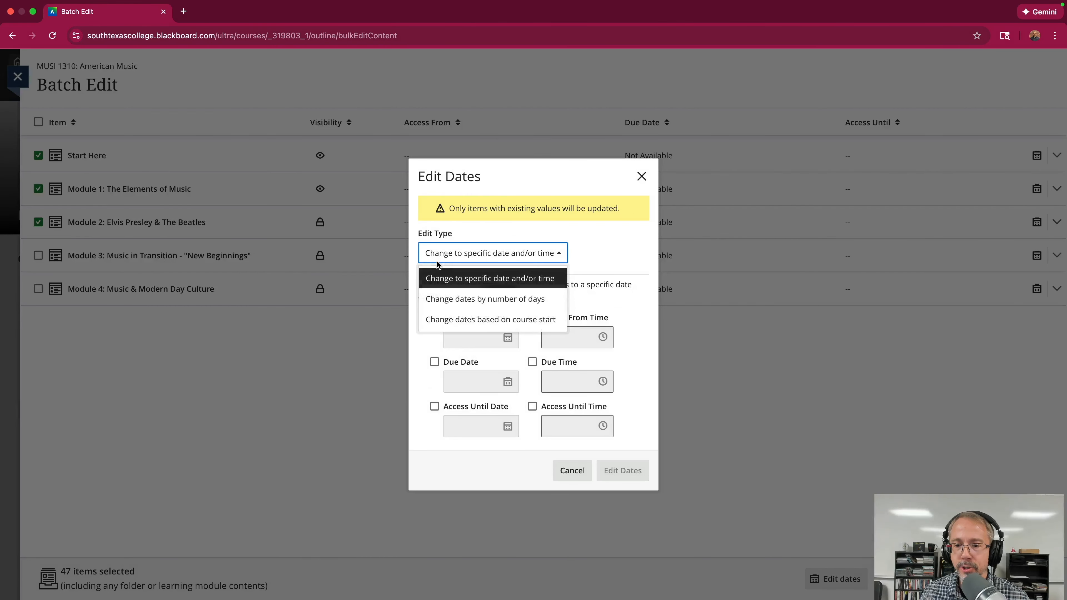
left_click(498, 299)
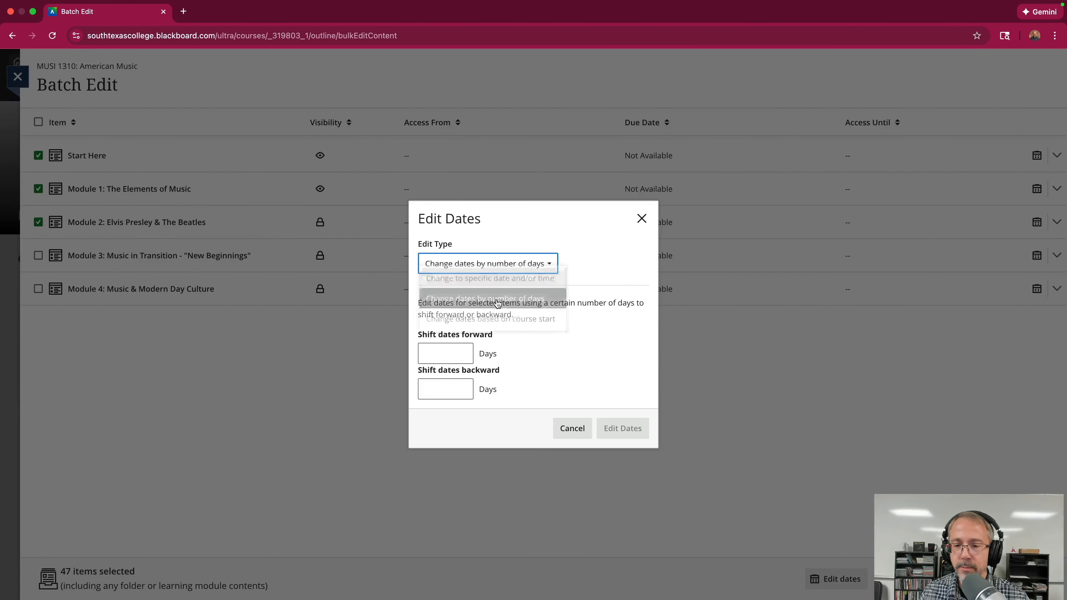
left_click(457, 392)
left_click(451, 418)
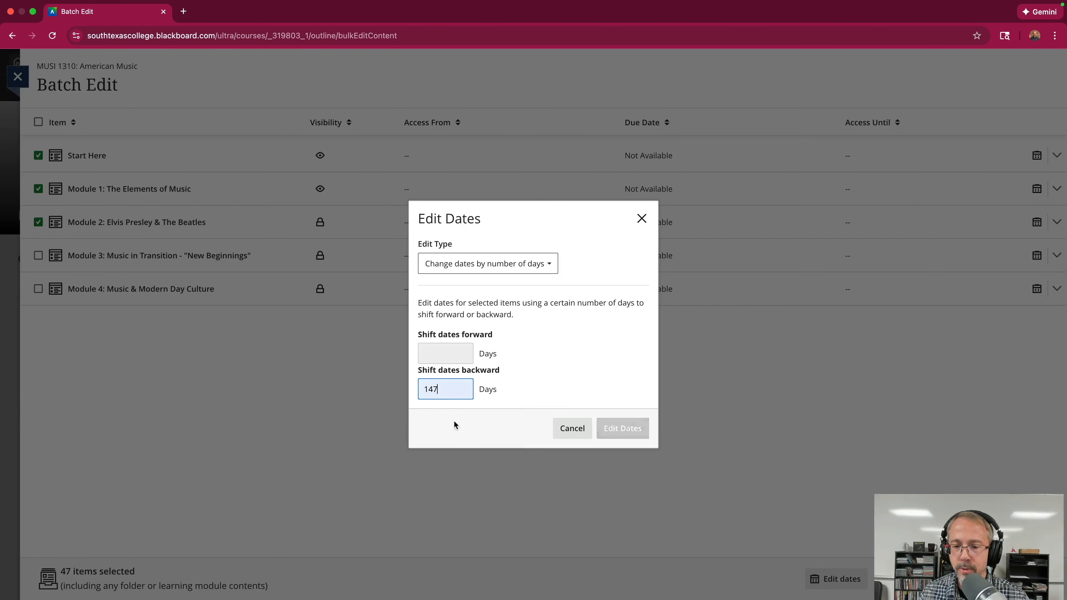
left_click(624, 429)
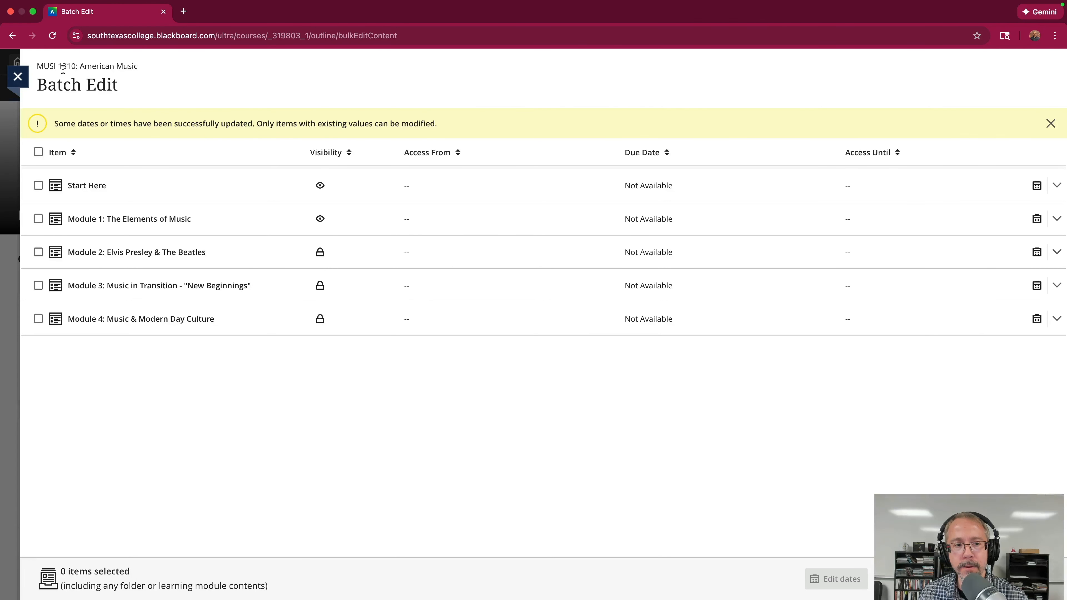
Close the batch edit and check the due dates of the gradable items in the Gradebook.
left_click(17, 76)
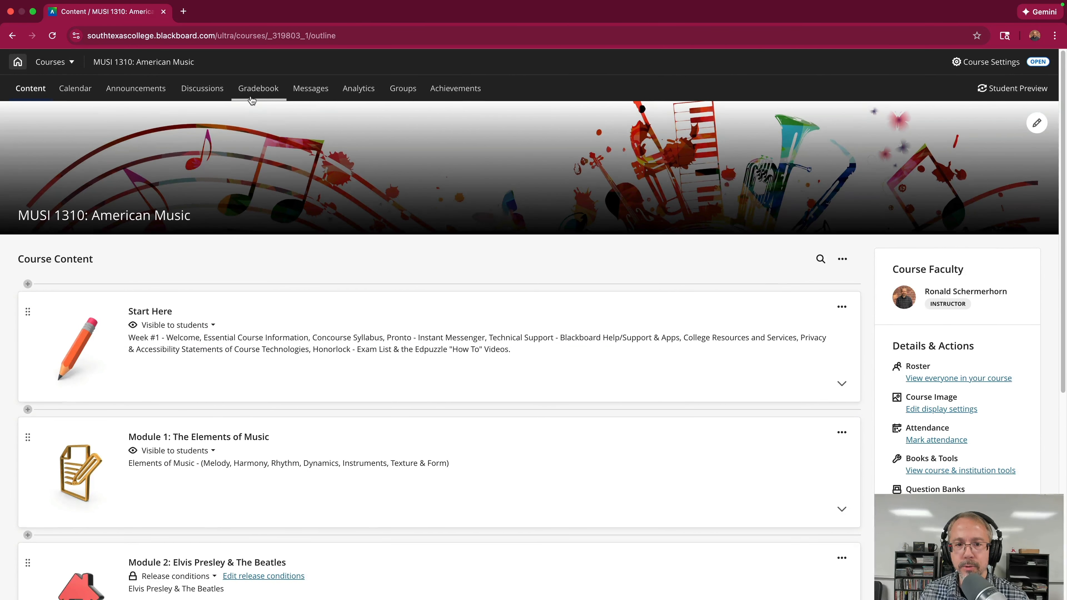
left_click(256, 89)
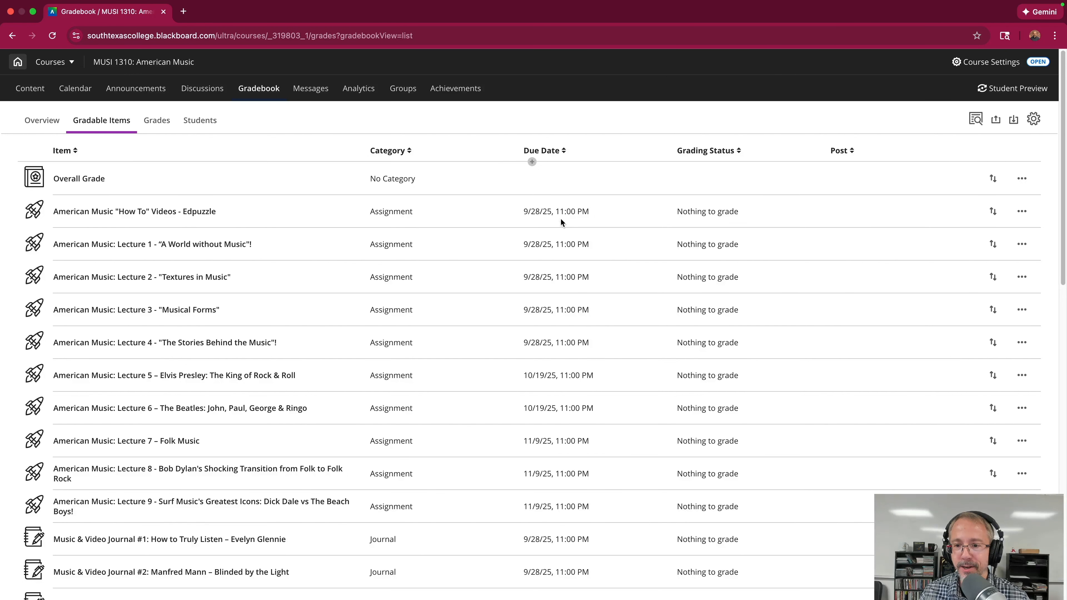
scroll(550, 223, "down", 3)
scroll(540, 347, "up", 3)
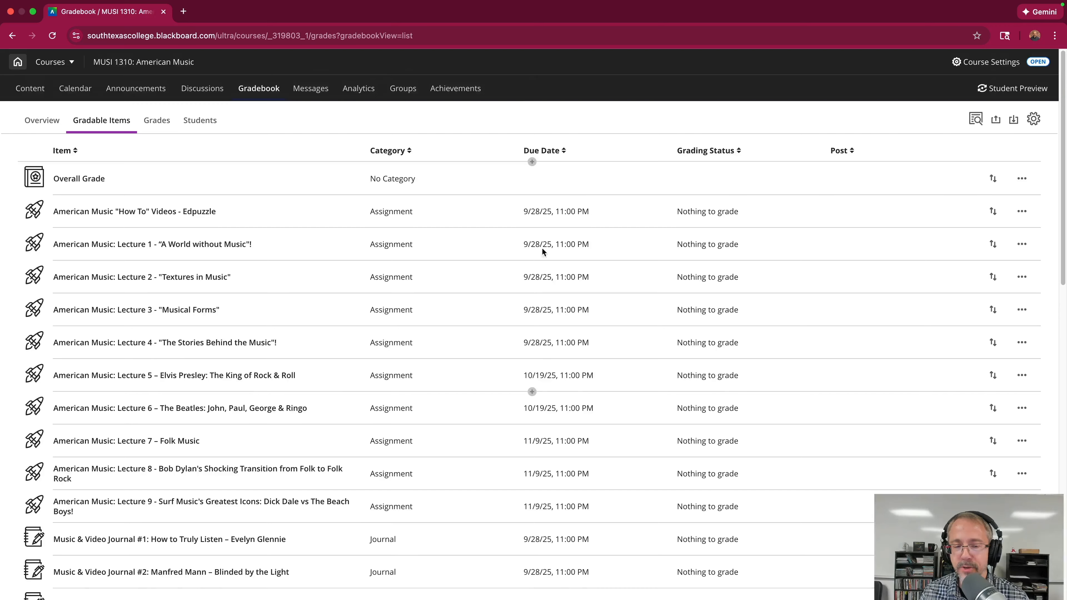
Return to the course content and reopen Batch Edit with Start Here, Module 1 and Module 2 selected.
left_click(37, 121)
left_click(25, 90)
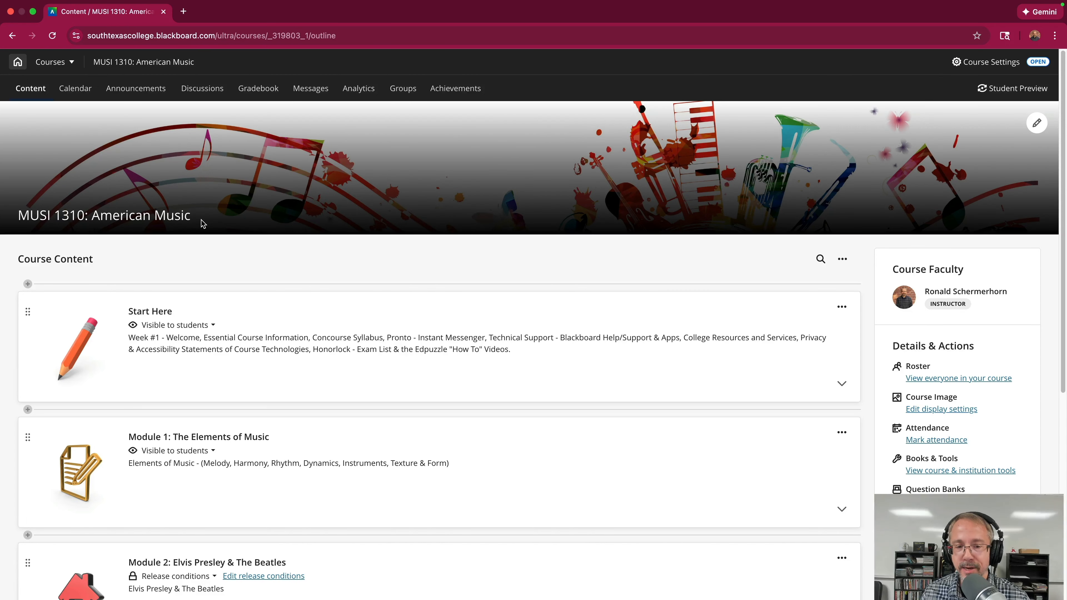
left_click(842, 259)
left_click(719, 284)
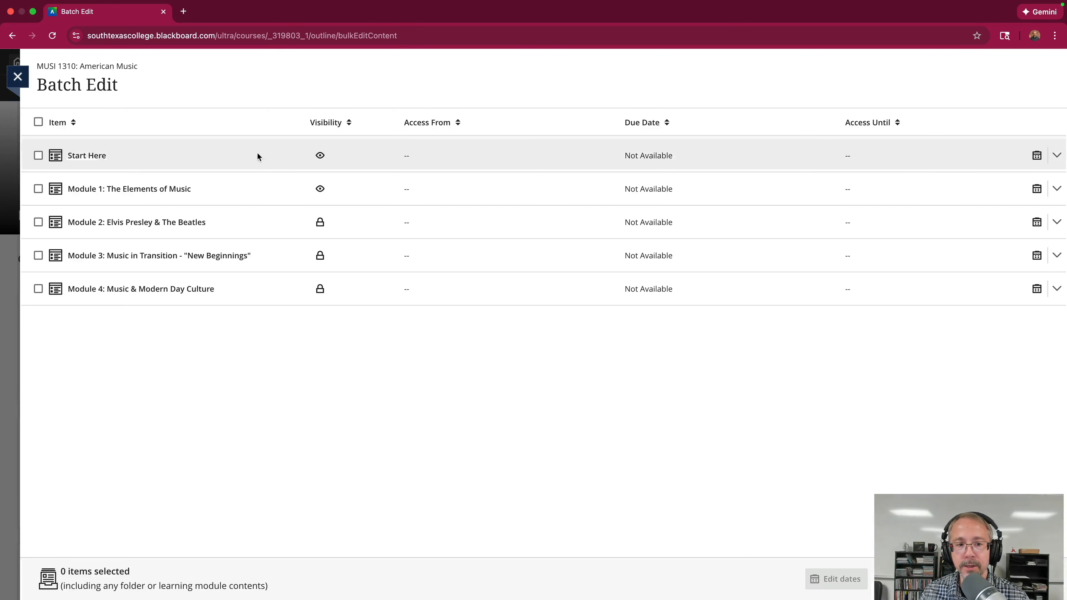
left_click(38, 156)
left_click(39, 189)
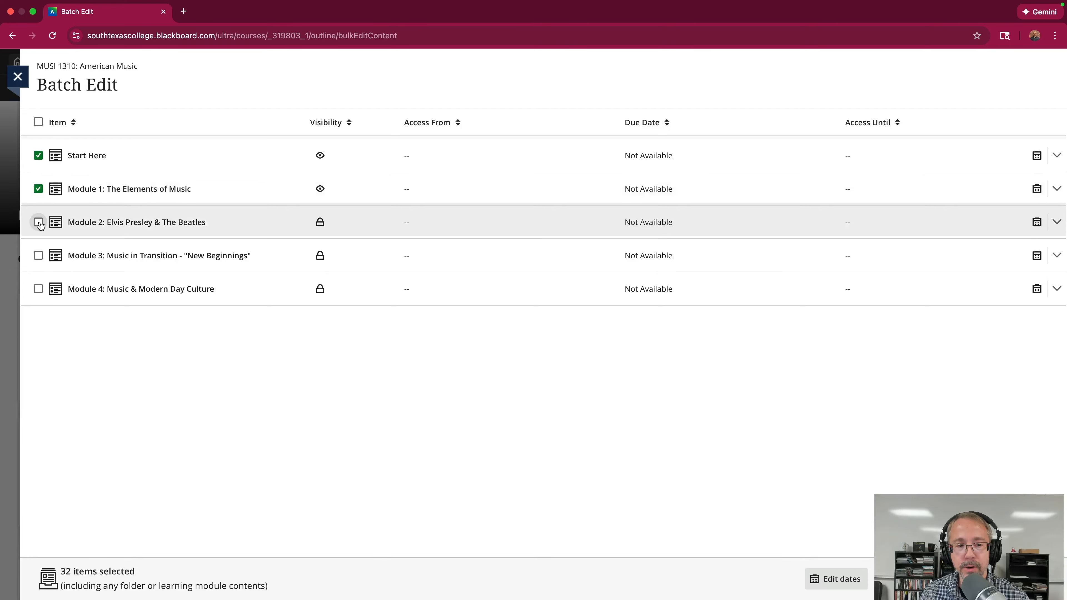
left_click(38, 222)
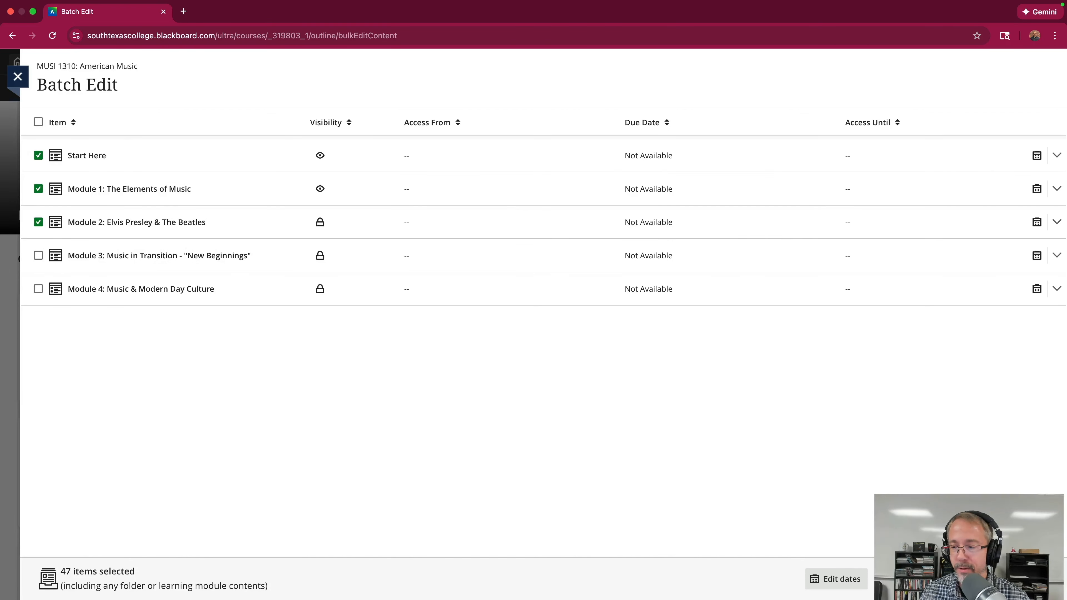
Choose to change the selected items' dates based on course start, with 8/25/25 as the current start date.
left_click(836, 579)
left_click(453, 254)
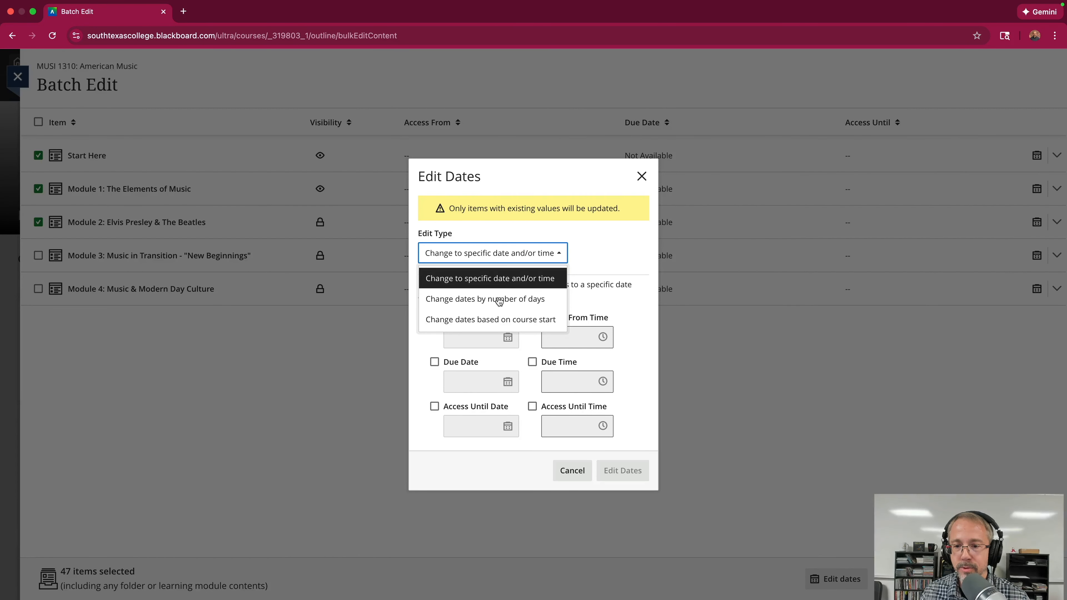
left_click(497, 323)
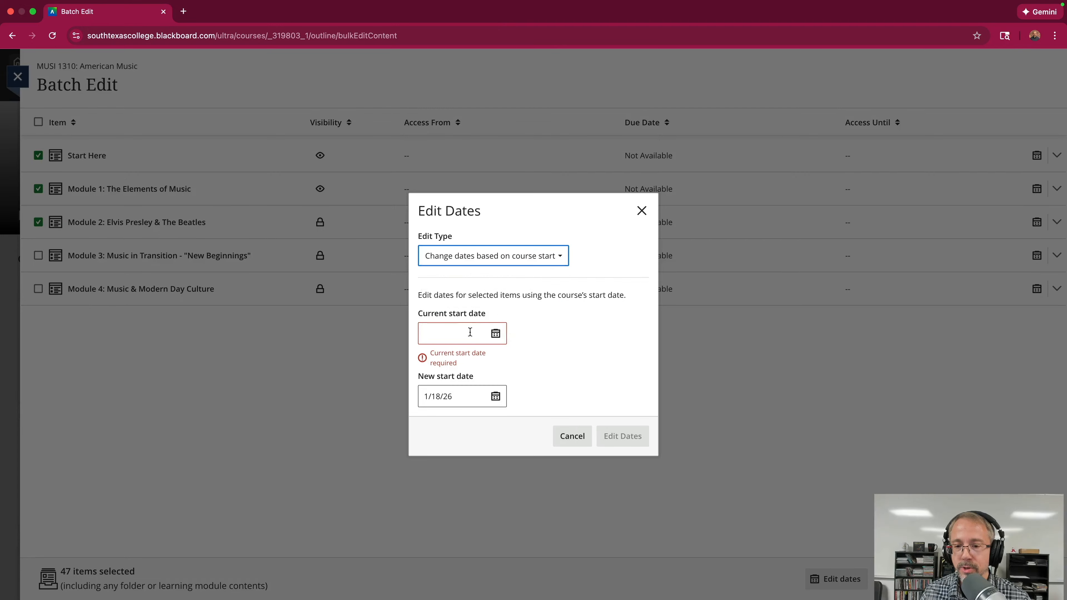
left_click(495, 335)
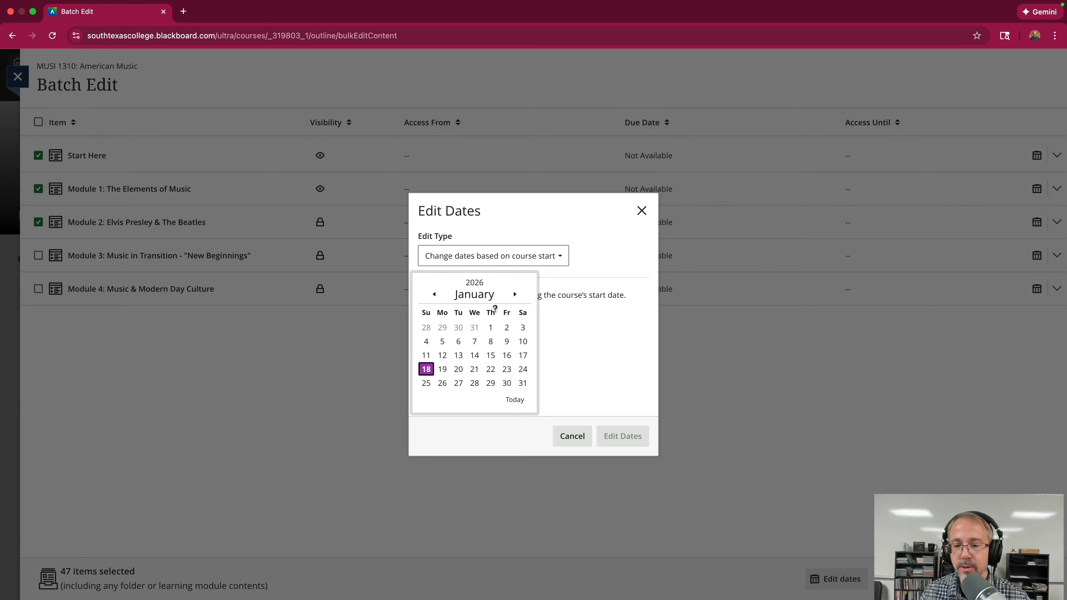
left_click(436, 295)
left_click(435, 296)
left_click(435, 295)
left_click(435, 296)
left_click(435, 295)
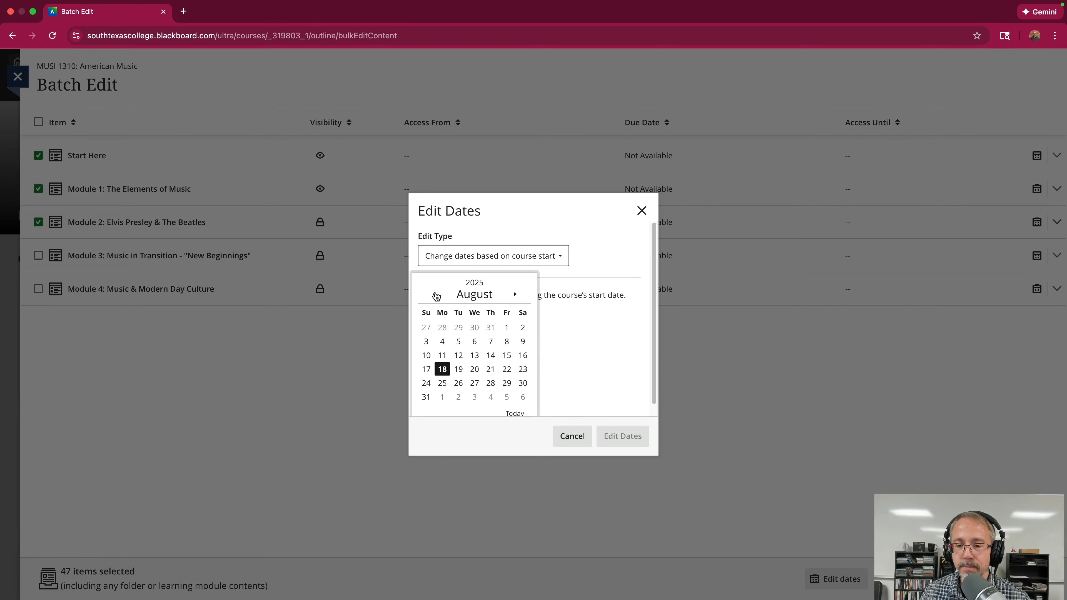
left_click(442, 383)
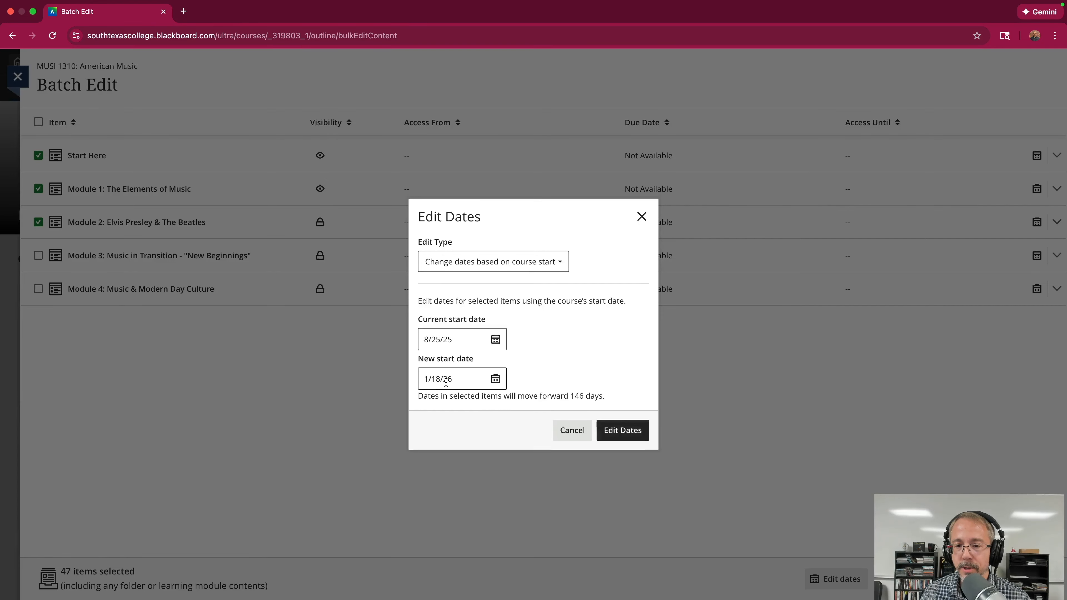
Set the new start date to 1/19/26 and apply the date change to the selected items.
left_click(495, 379)
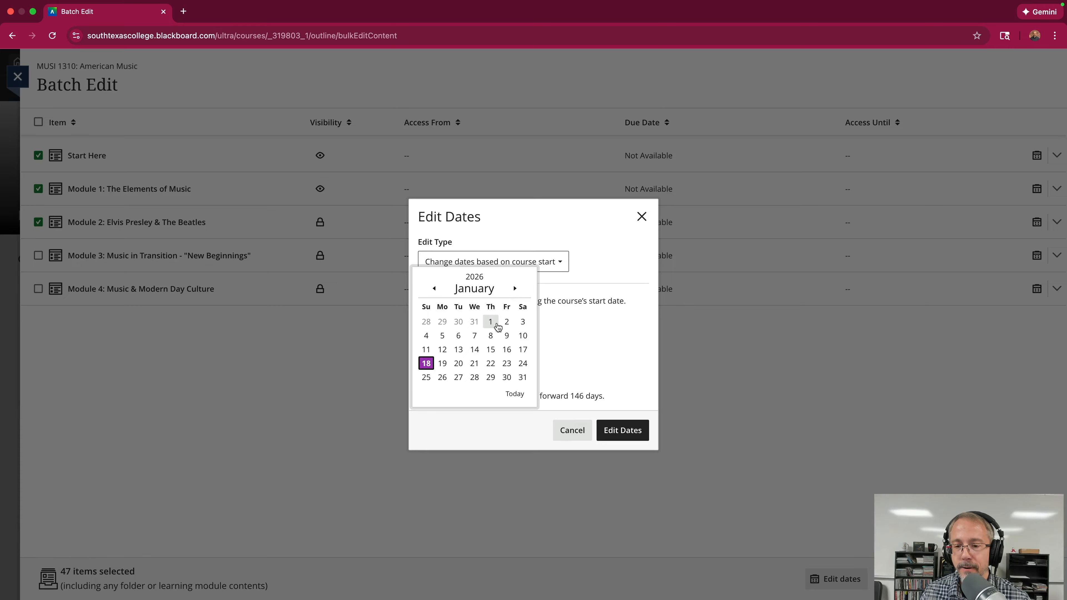
left_click(442, 363)
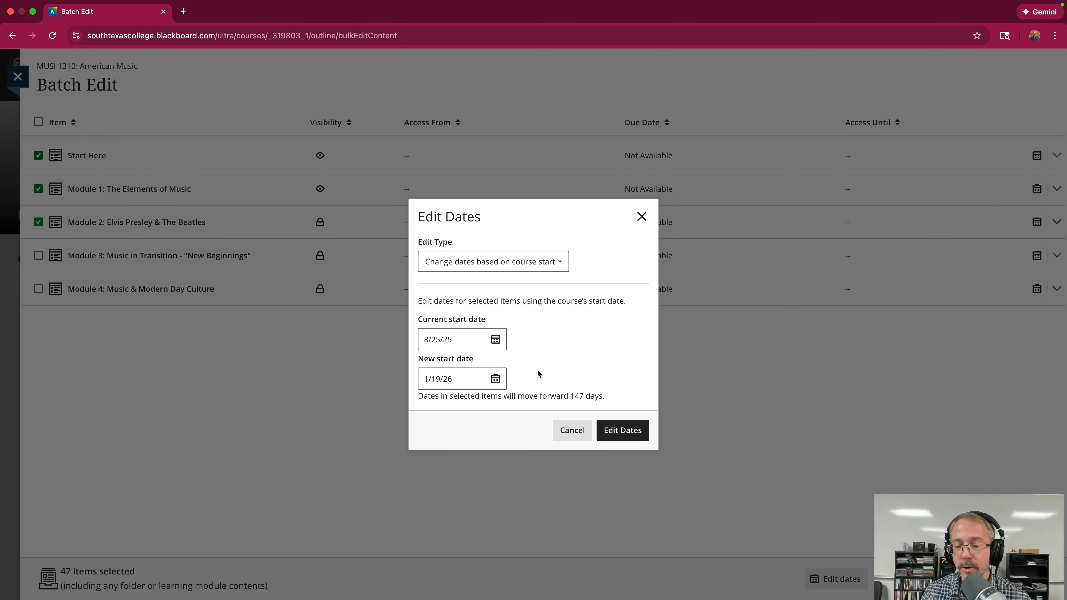
left_click(622, 431)
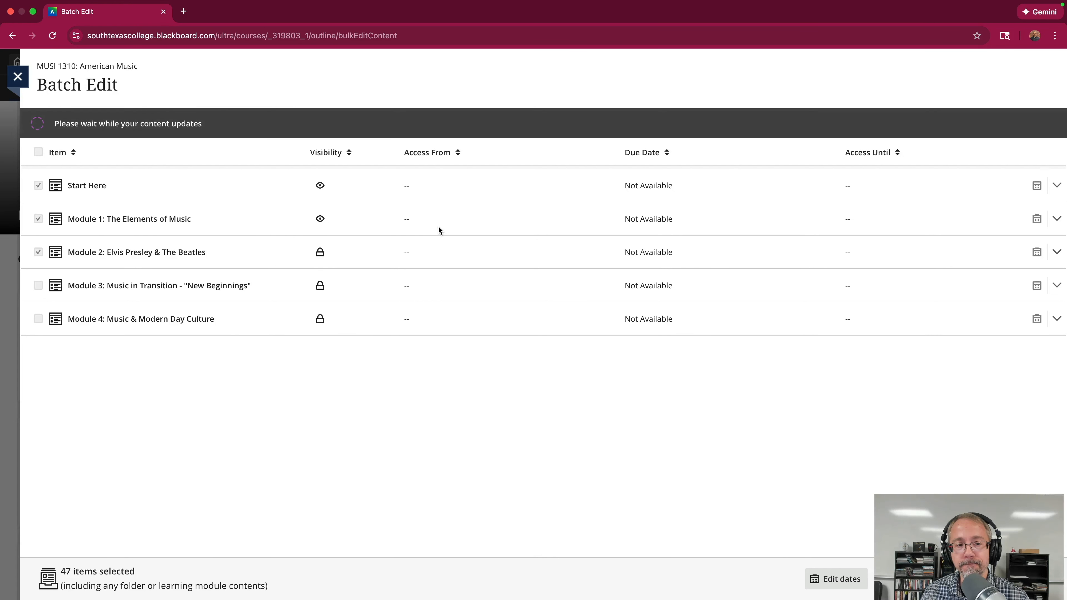
Leave Batch Edit and review the gradable items' updated due dates in the Gradebook.
left_click(18, 76)
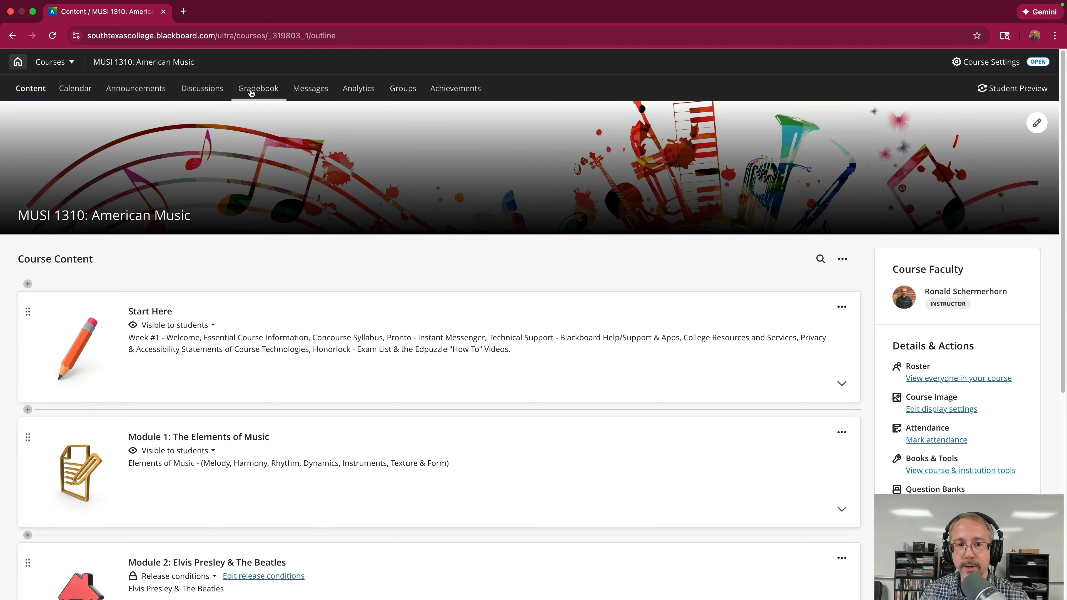
left_click(257, 89)
left_click(122, 121)
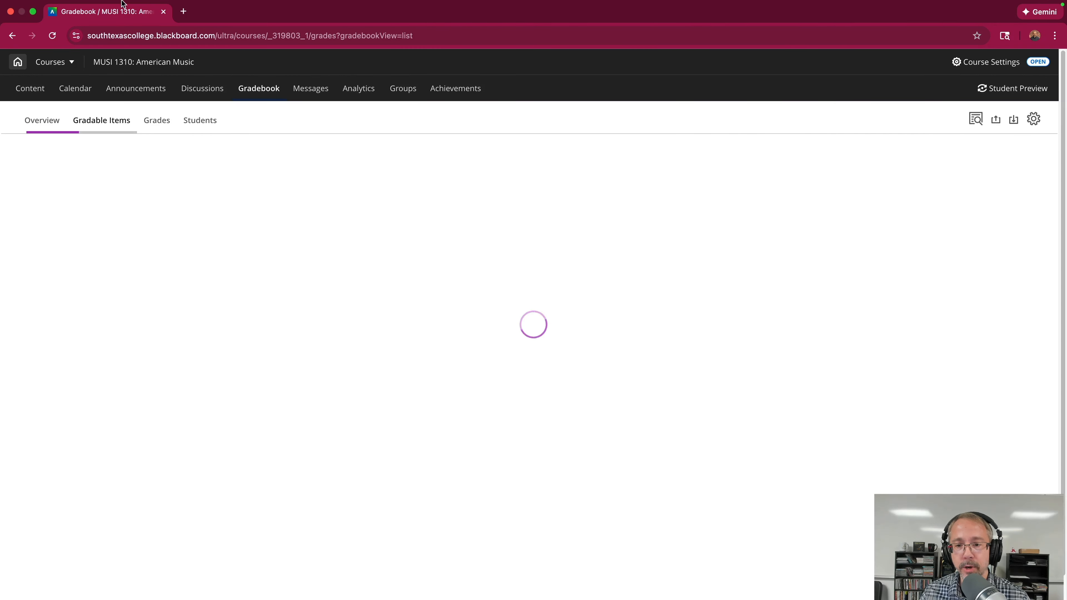
scroll(542, 229, "down", 5)
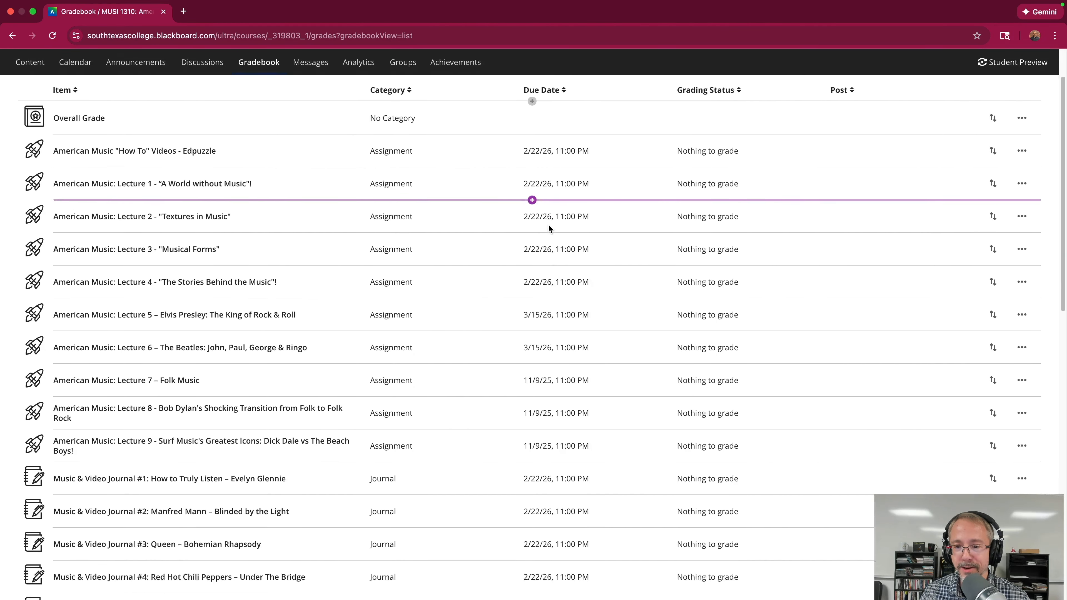
scroll(549, 227, "up", 5)
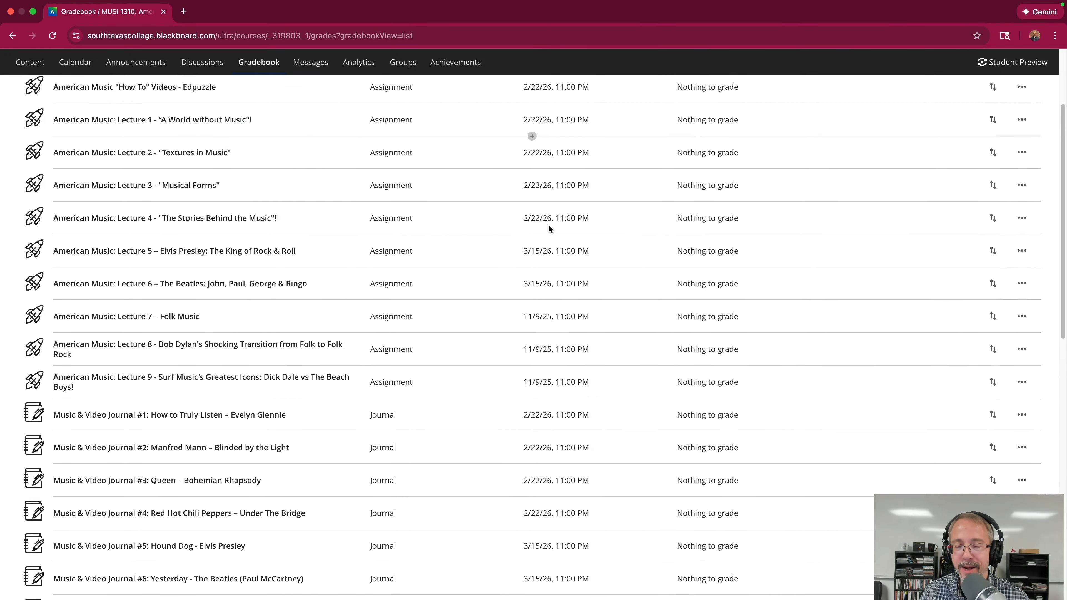
scroll(548, 225, "up", 1)
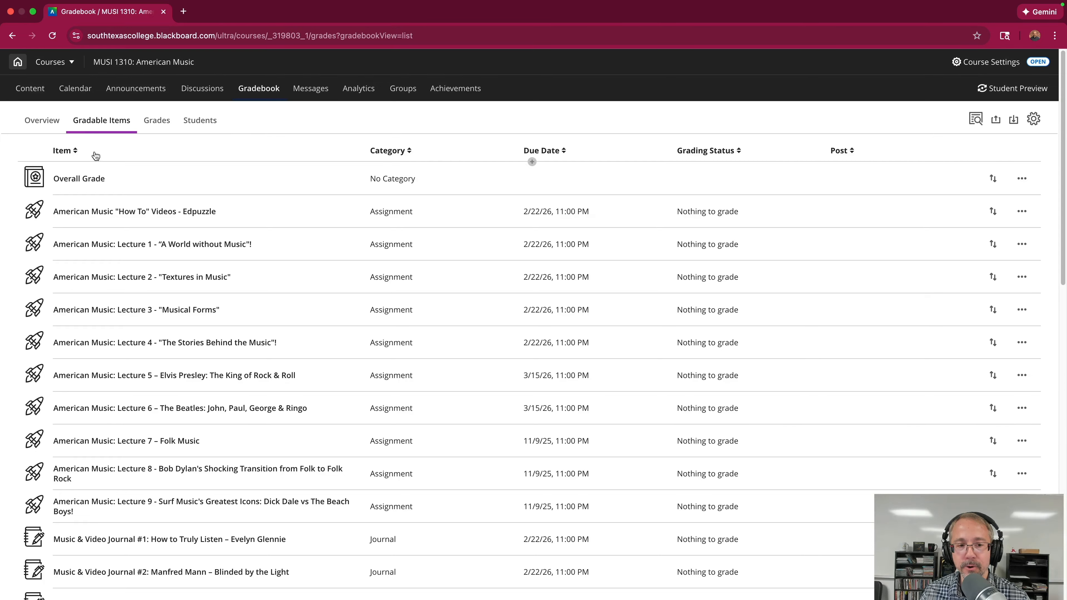
Go back to the course content and expand Start Here to check the Honorlock Practice Quiz's due date.
left_click(28, 95)
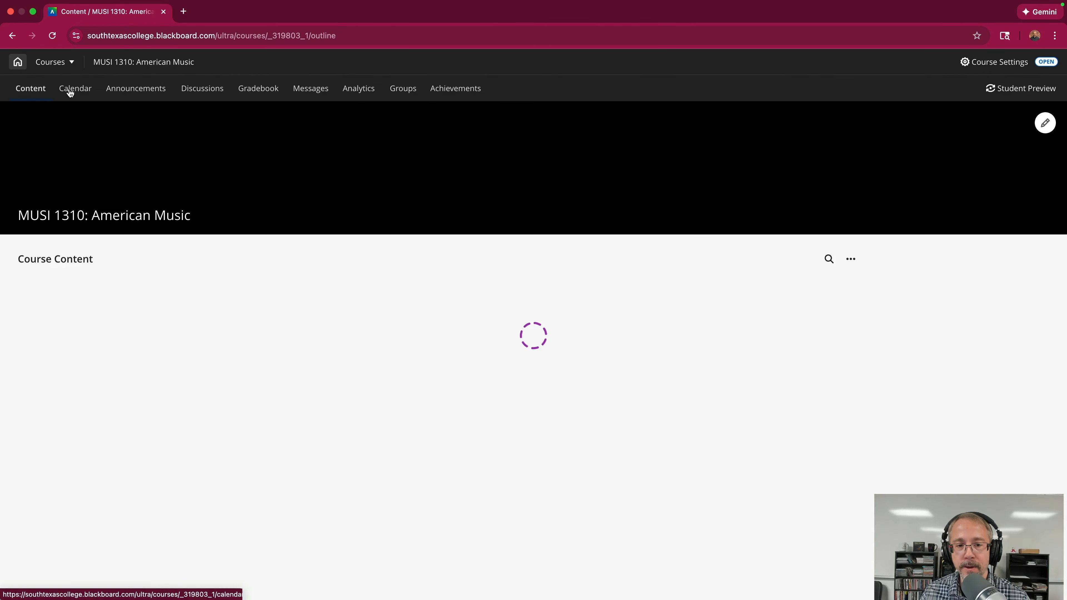
scroll(328, 236, "down", 1)
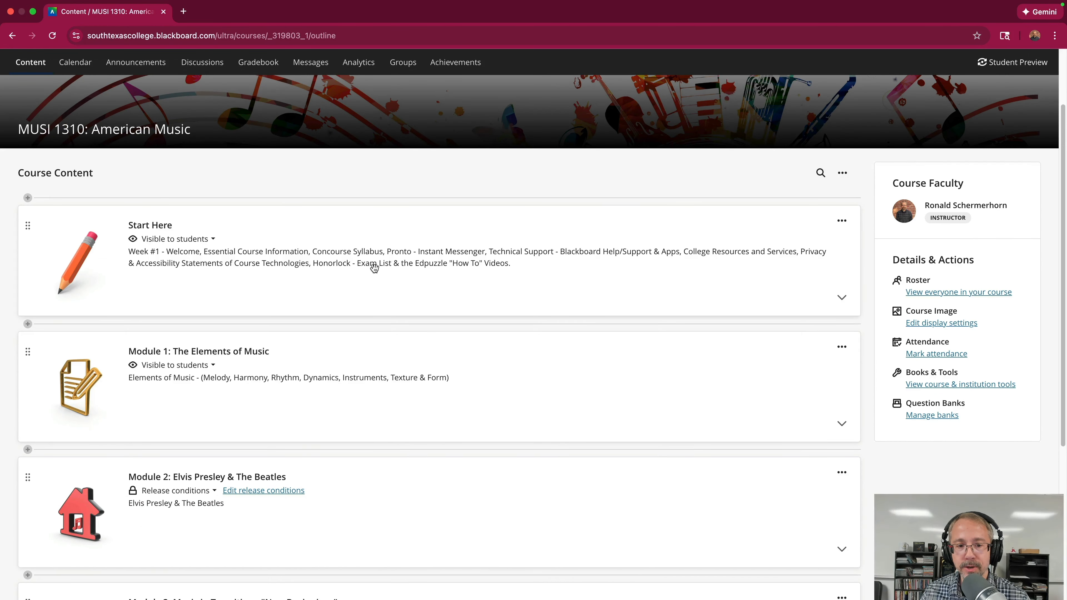
left_click(271, 229)
scroll(374, 267, "down", 8)
scroll(376, 270, "down", 6)
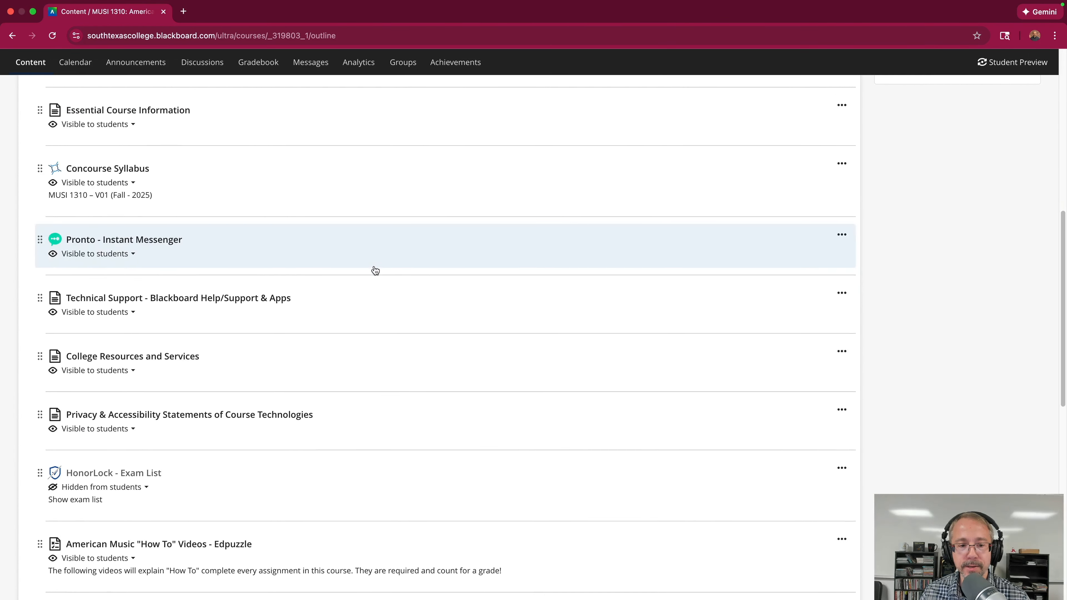
scroll(381, 249, "down", 1)
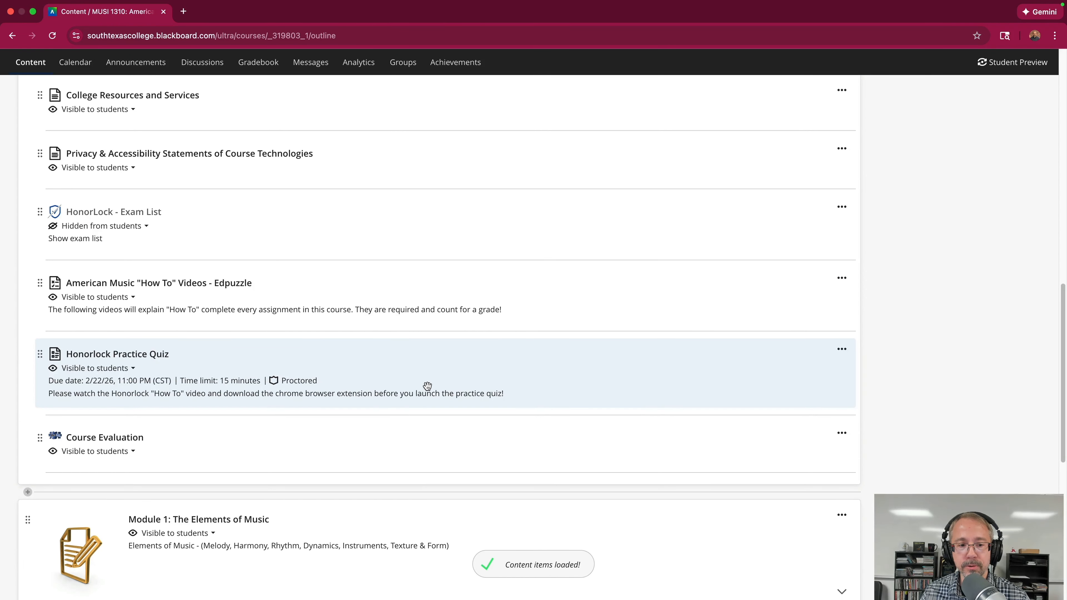
scroll(476, 367, "down", 6)
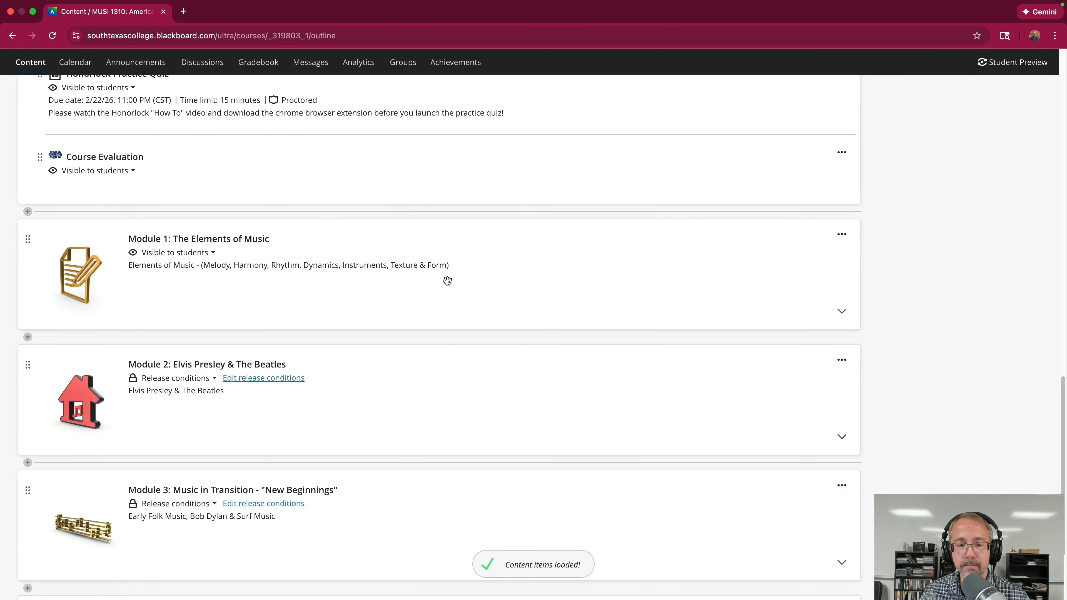
Expand Module 1 with its Week #2 and Week #5 folders to check the journal and quiz due dates.
left_click(445, 281)
scroll(446, 280, "down", 3)
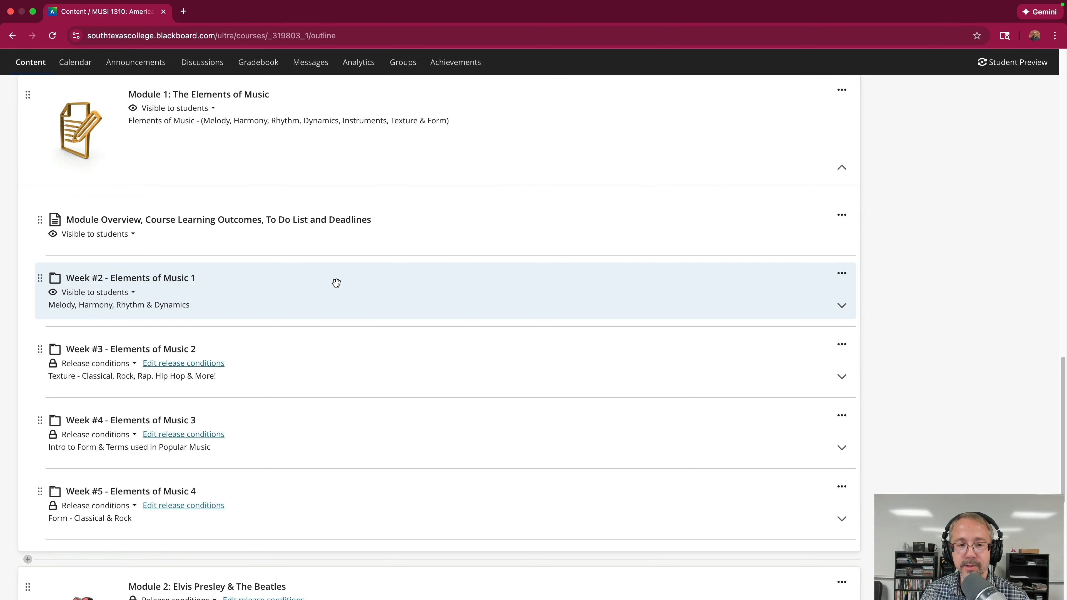
left_click(336, 283)
scroll(414, 305, "down", 4)
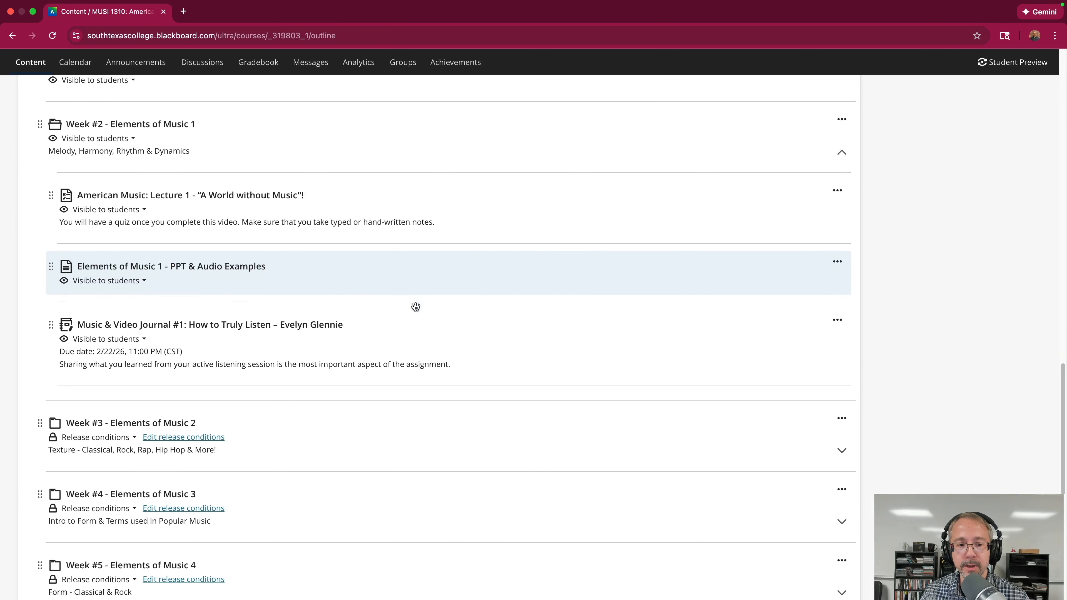
scroll(332, 320, "down", 6)
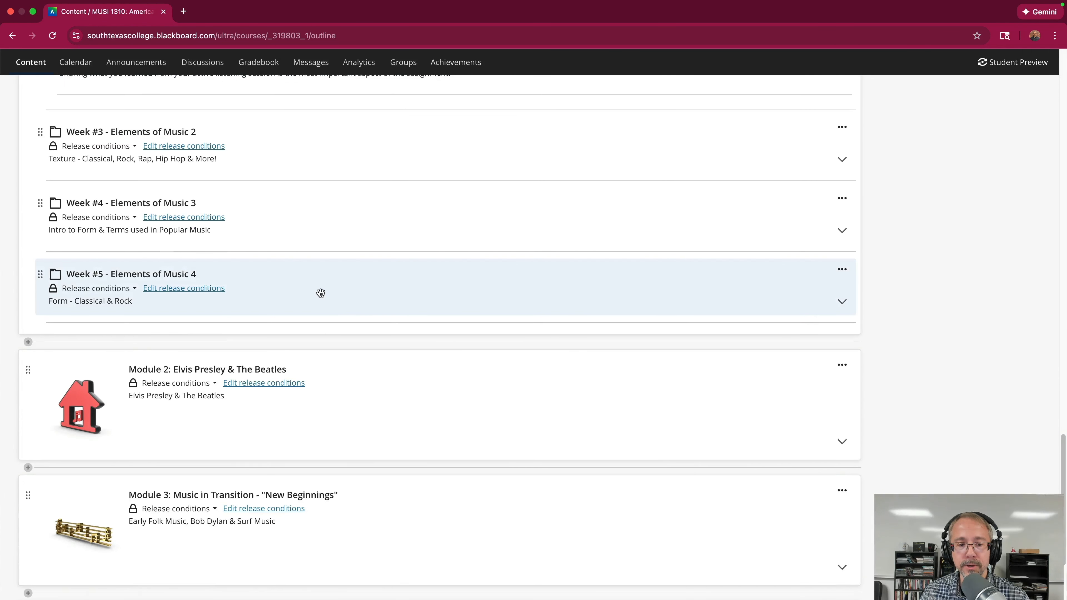
left_click(377, 308)
scroll(378, 308, "down", 3)
scroll(376, 308, "down", 2)
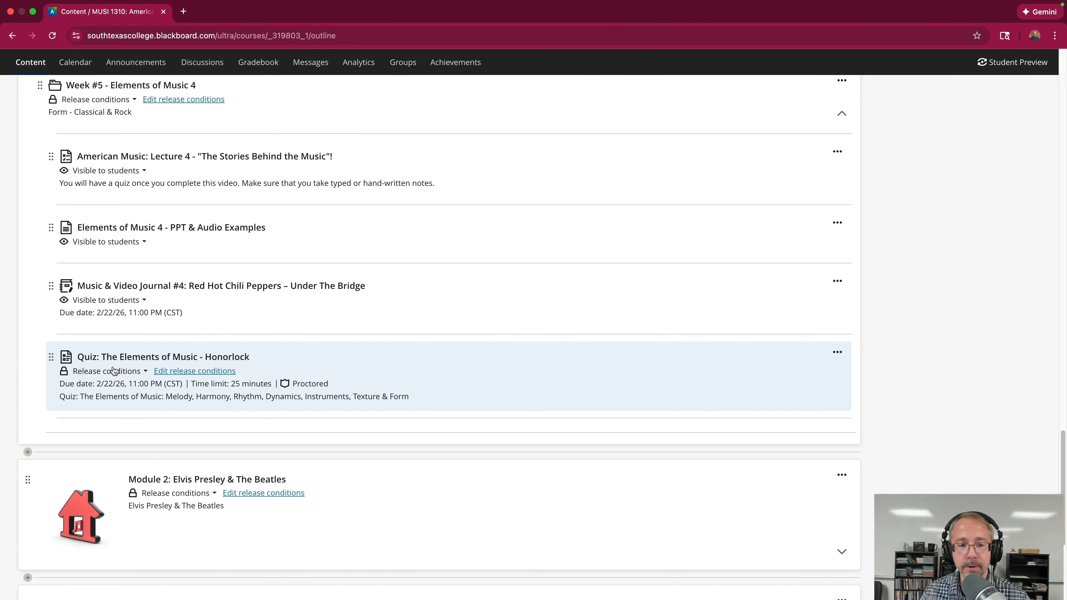
Expand Module 2 with its Week #7 and Week #8 folders to check the journal, quiz and Mid-Term Exam due dates.
scroll(355, 336, "down", 5)
left_click(357, 280)
scroll(462, 291, "down", 5)
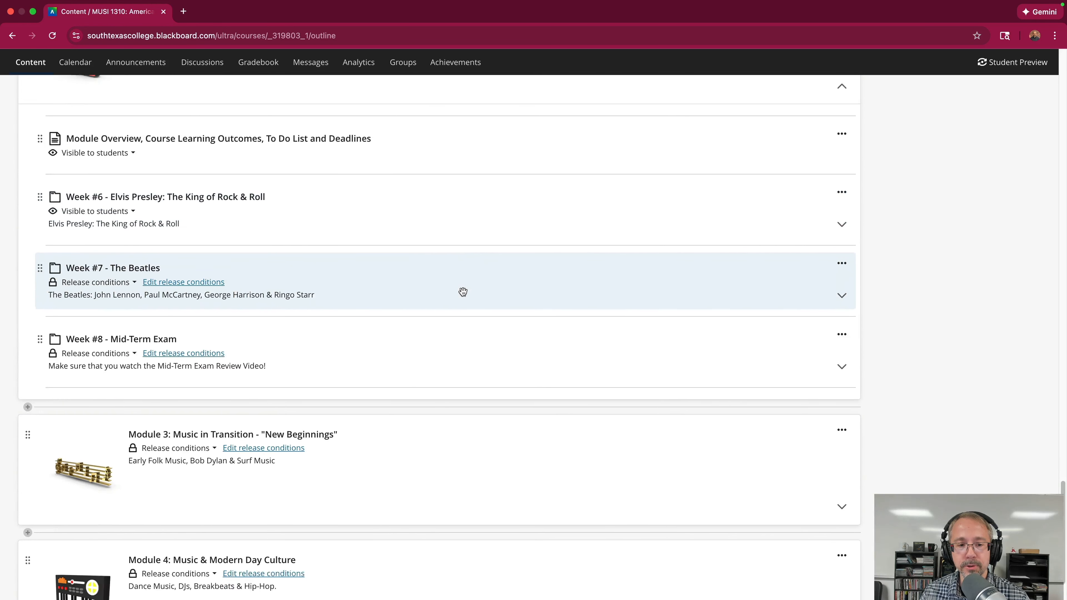
left_click(463, 260)
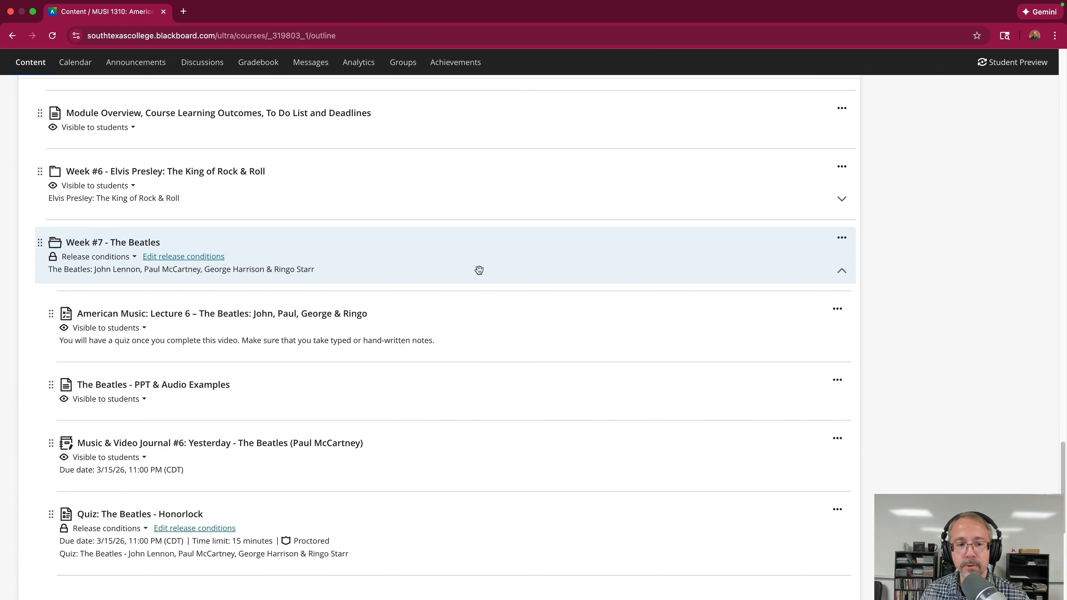
scroll(477, 270, "down", 3)
scroll(533, 327, "down", 3)
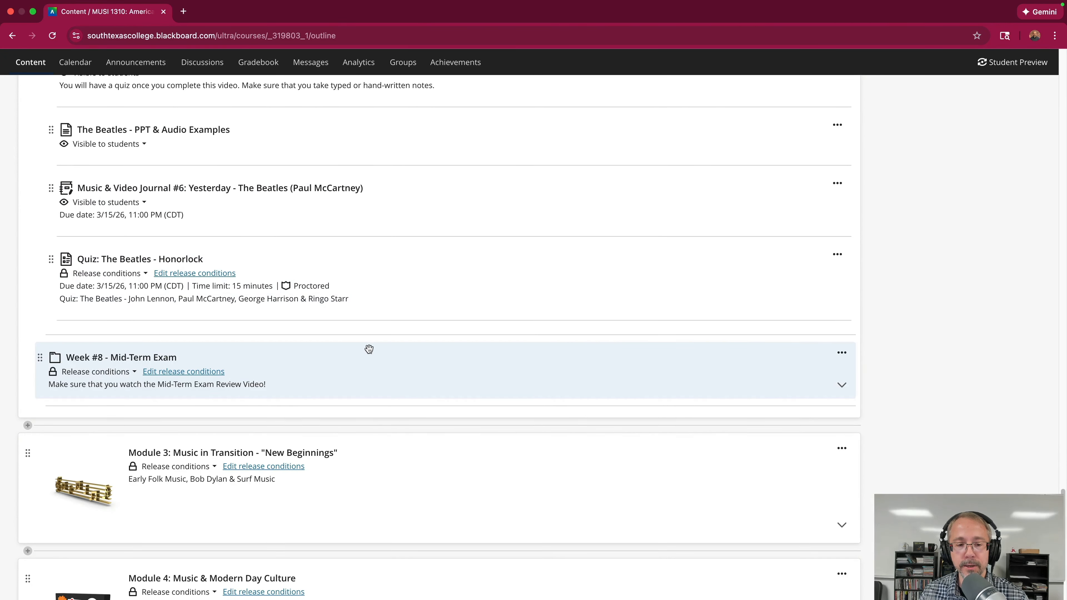
left_click(369, 349)
scroll(424, 326, "down", 5)
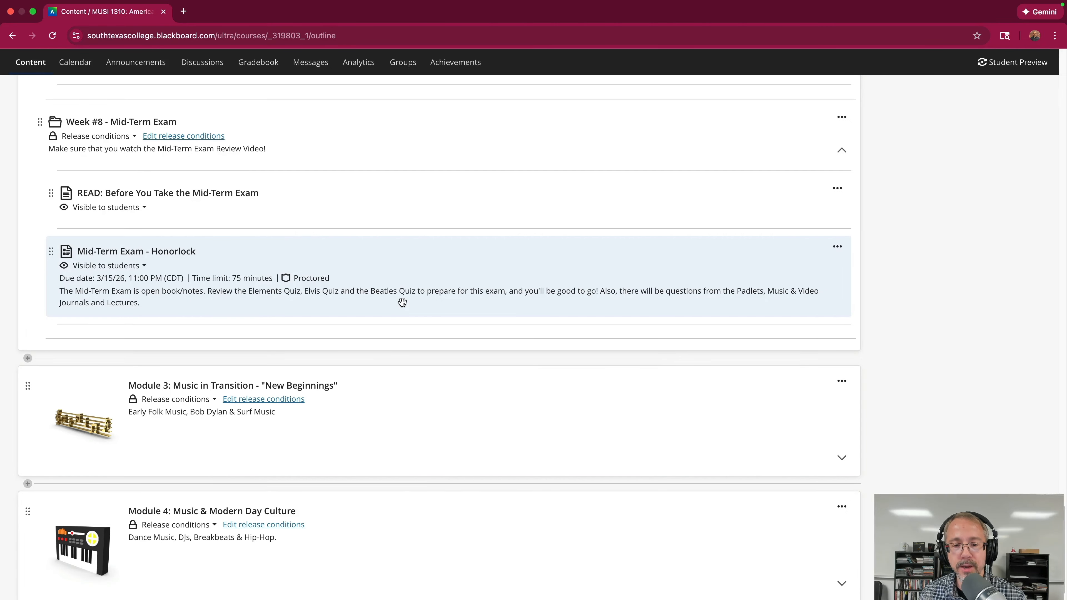
scroll(402, 302, "up", 1)
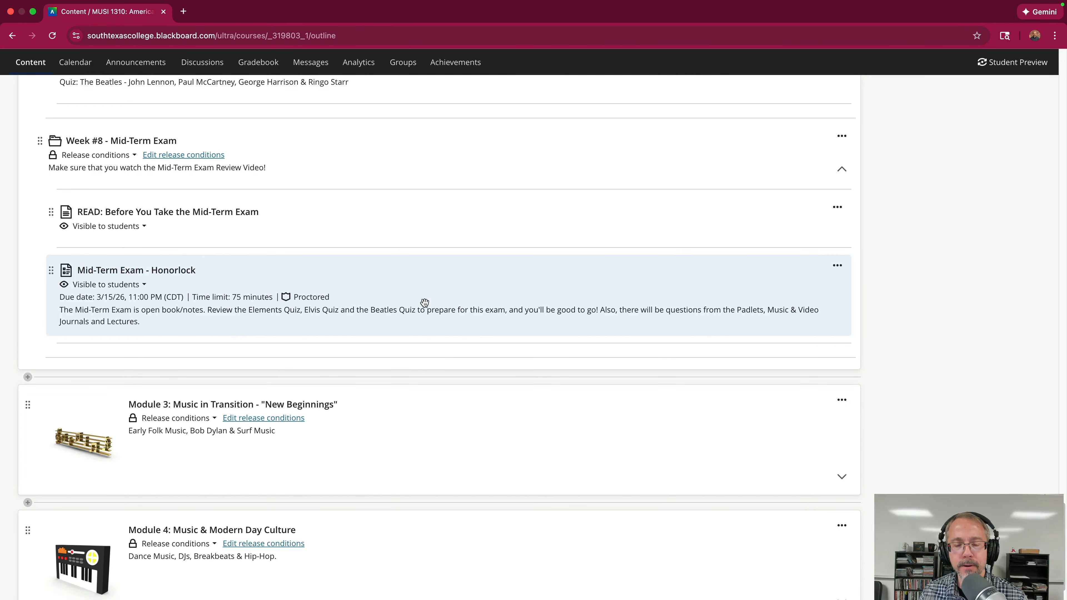
scroll(423, 302, "up", 1)
scroll(379, 304, "up", 3)
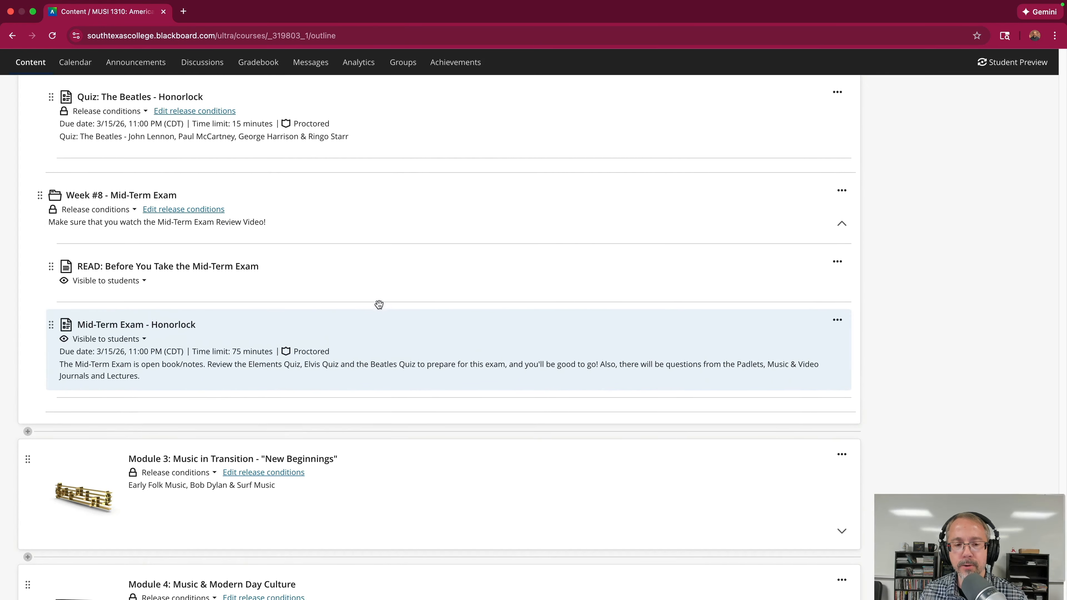
scroll(379, 305, "up", 10)
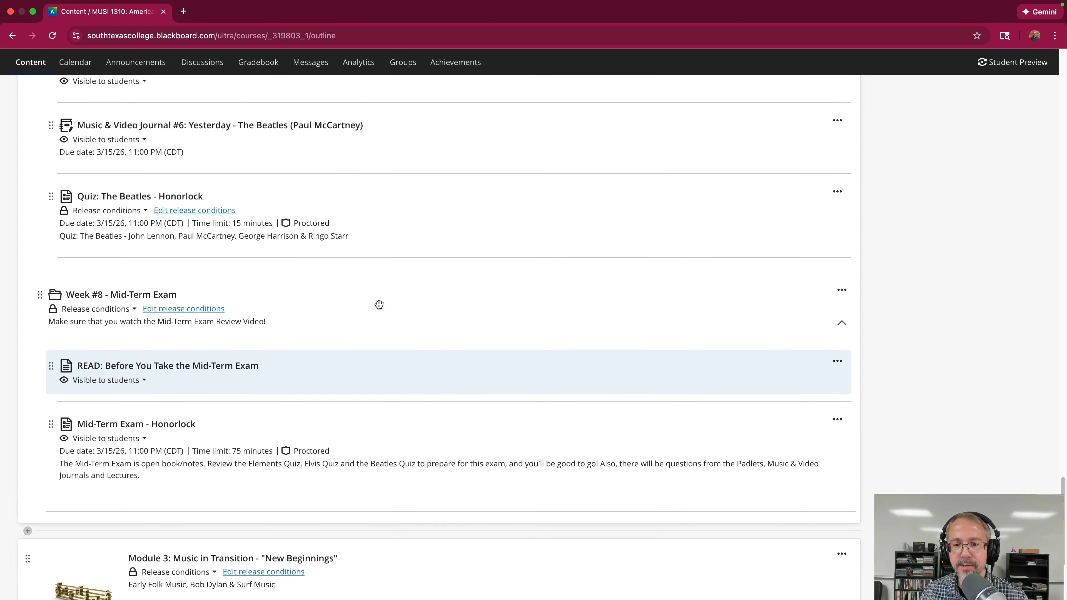
scroll(379, 305, "up", 15)
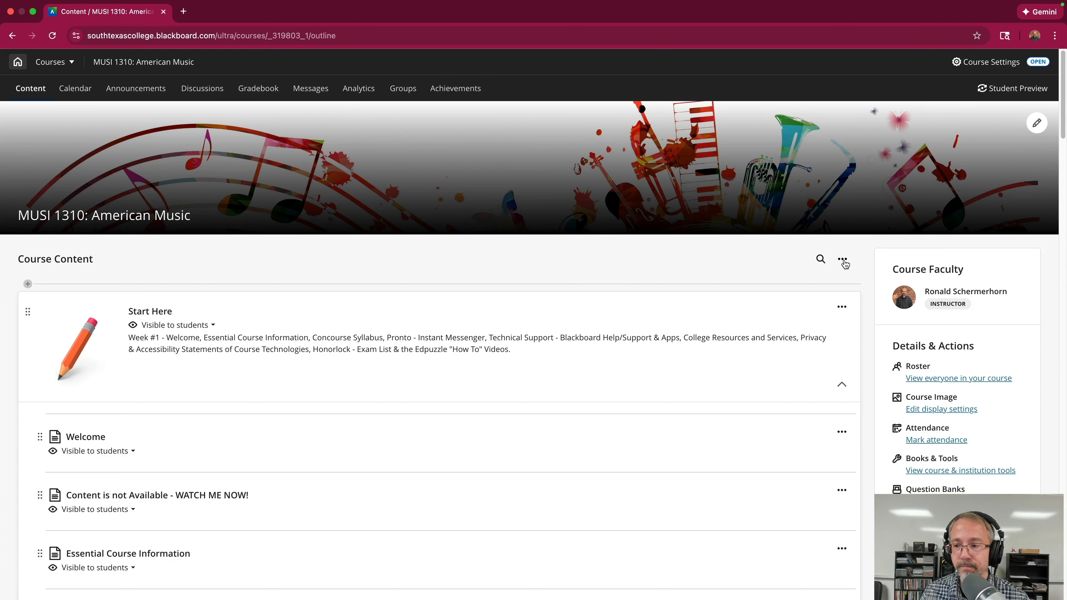
Open Batch Edit for the course content, select Module 3 and Module 4, and start editing their dates.
left_click(844, 260)
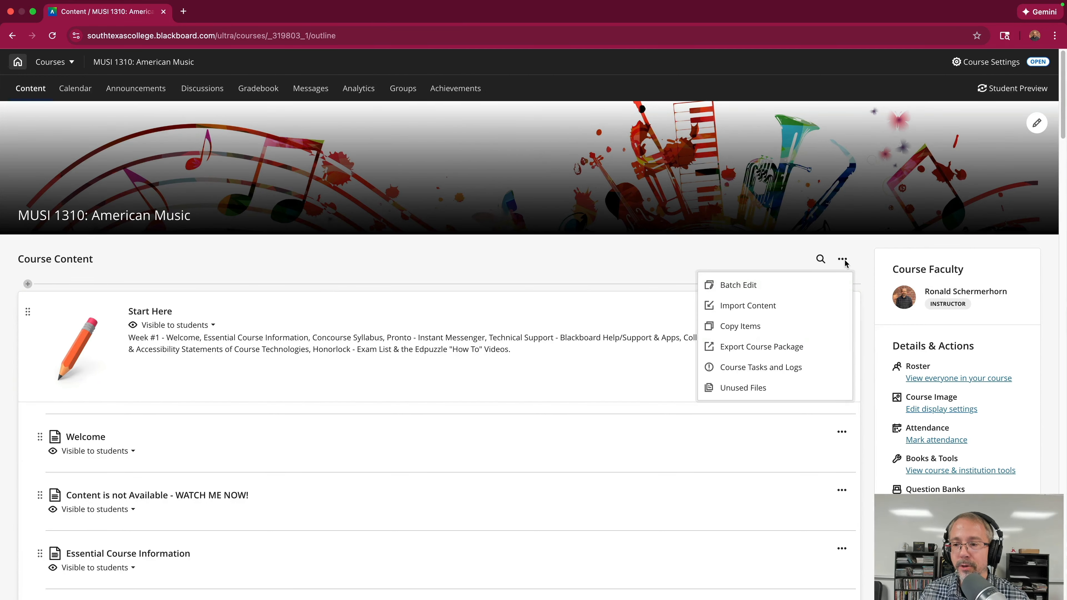
left_click(756, 288)
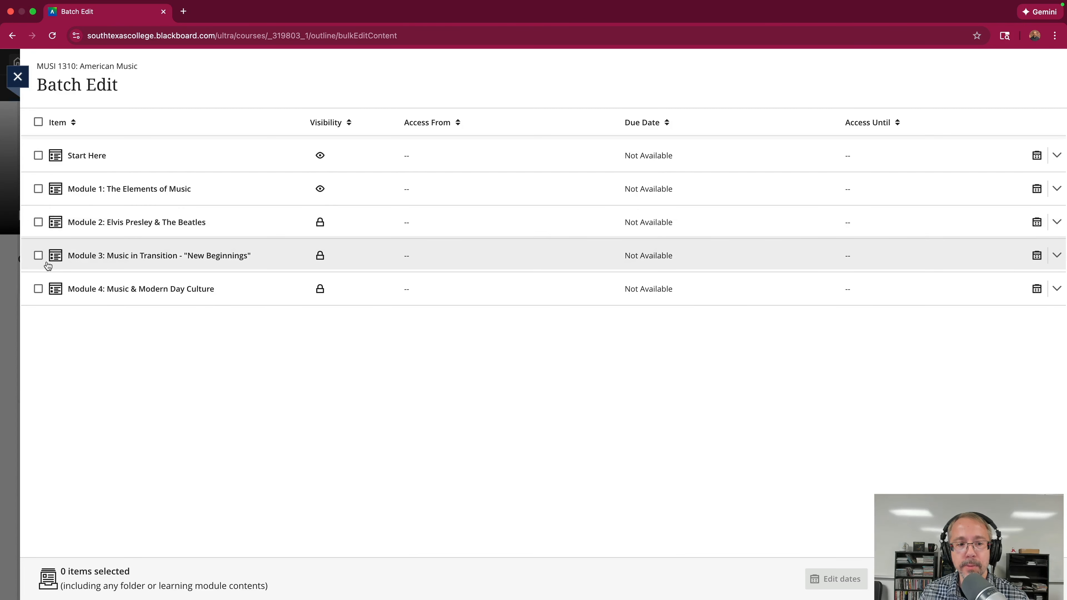
left_click(39, 255)
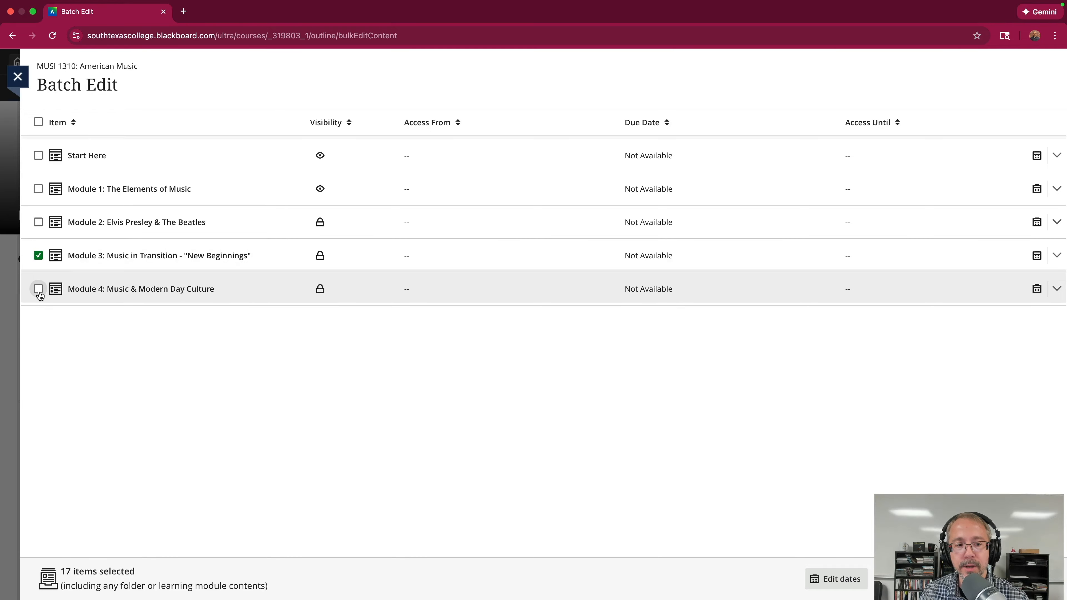
left_click(38, 291)
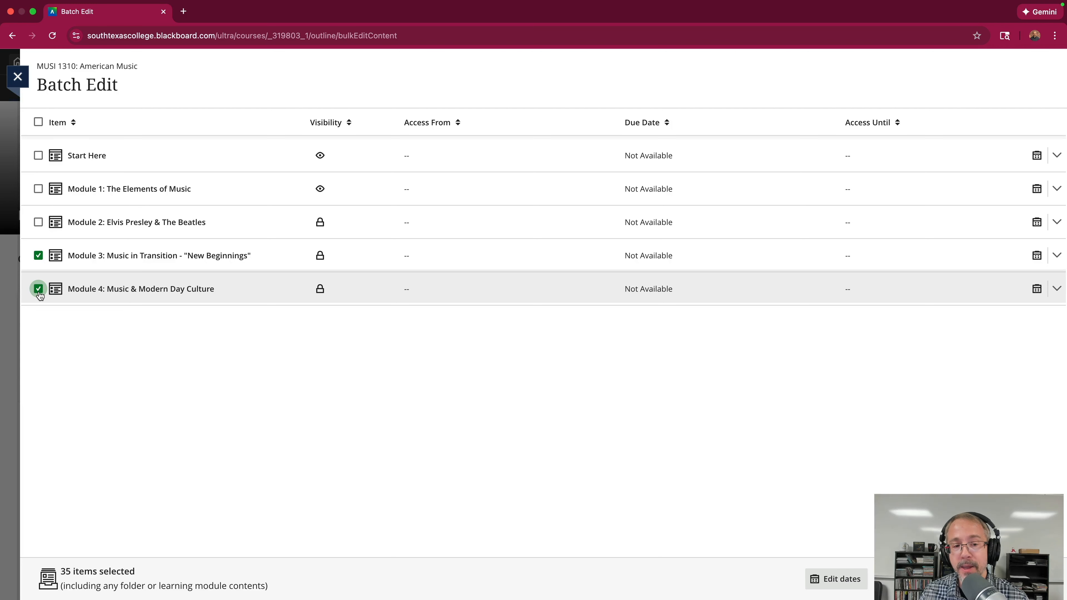
left_click(834, 584)
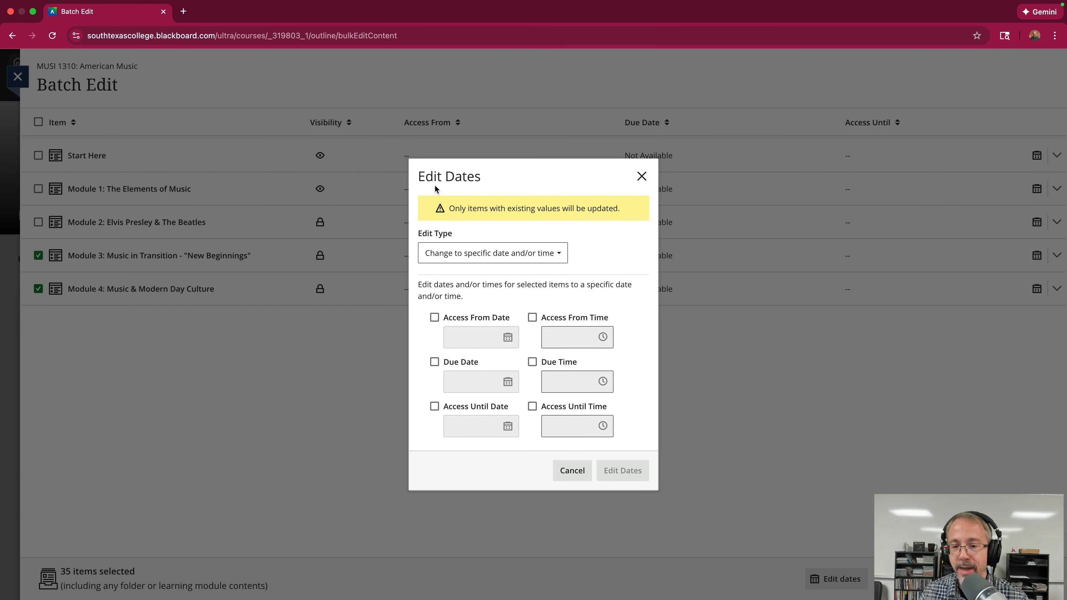
Choose to change the two modules' dates based on course start, with 8/25/25 as the current start date.
left_click(517, 252)
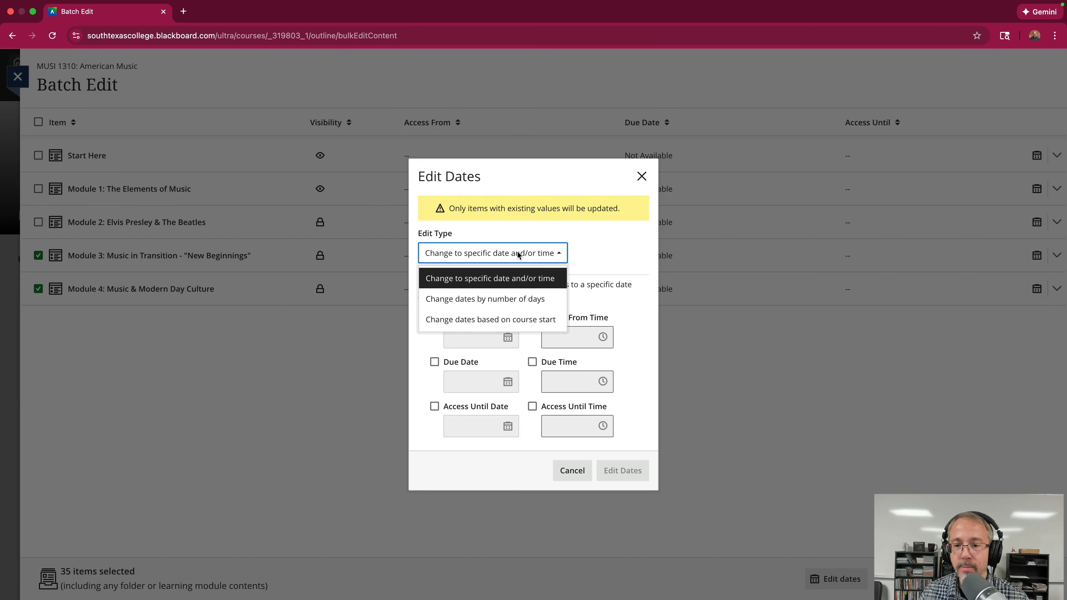
left_click(528, 321)
left_click(496, 334)
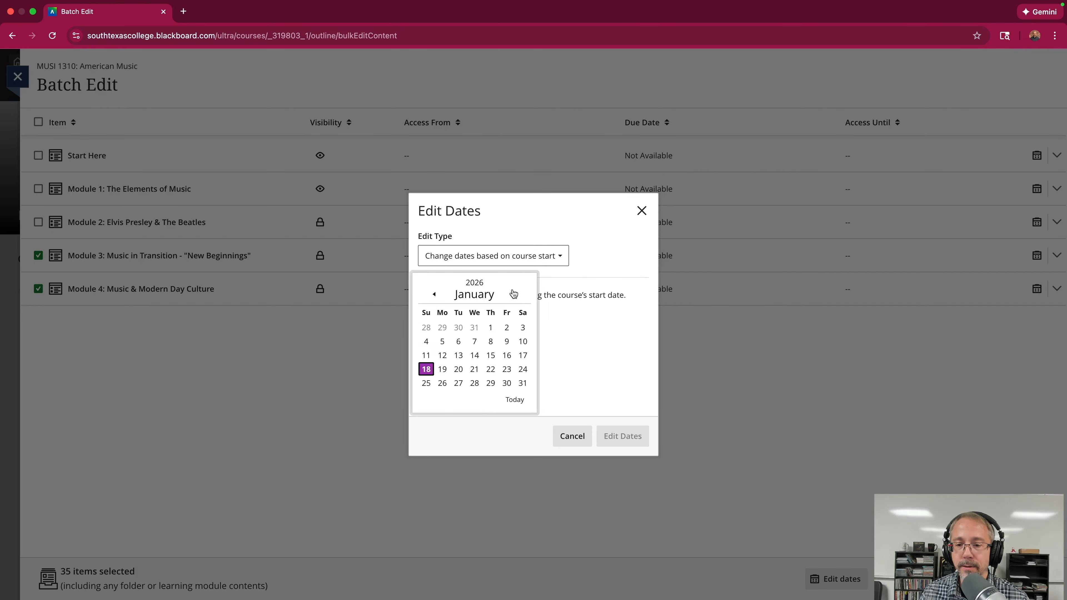
left_click(440, 296)
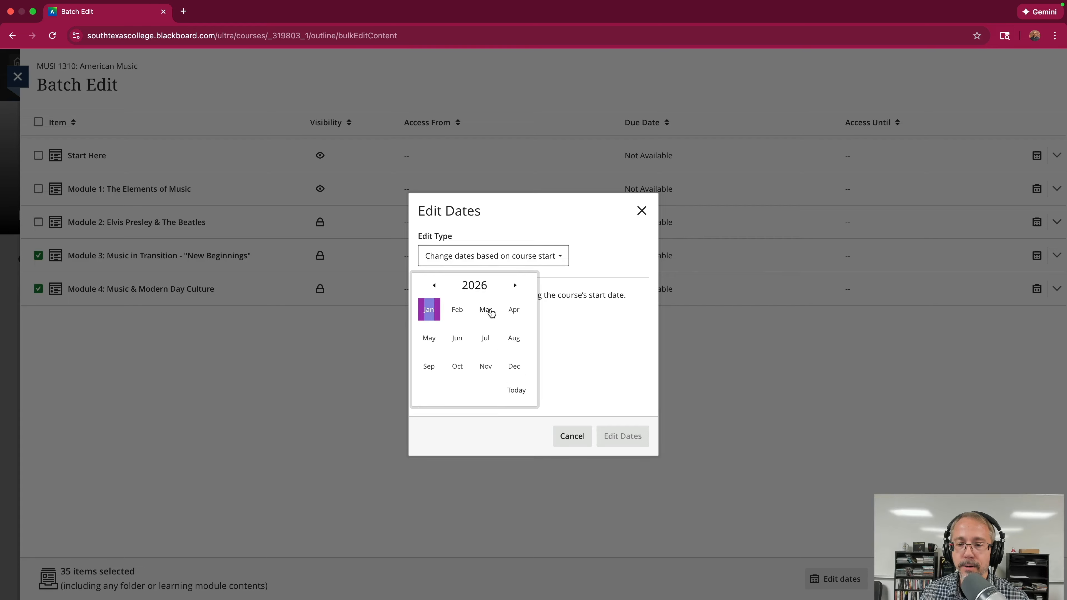
left_click(514, 338)
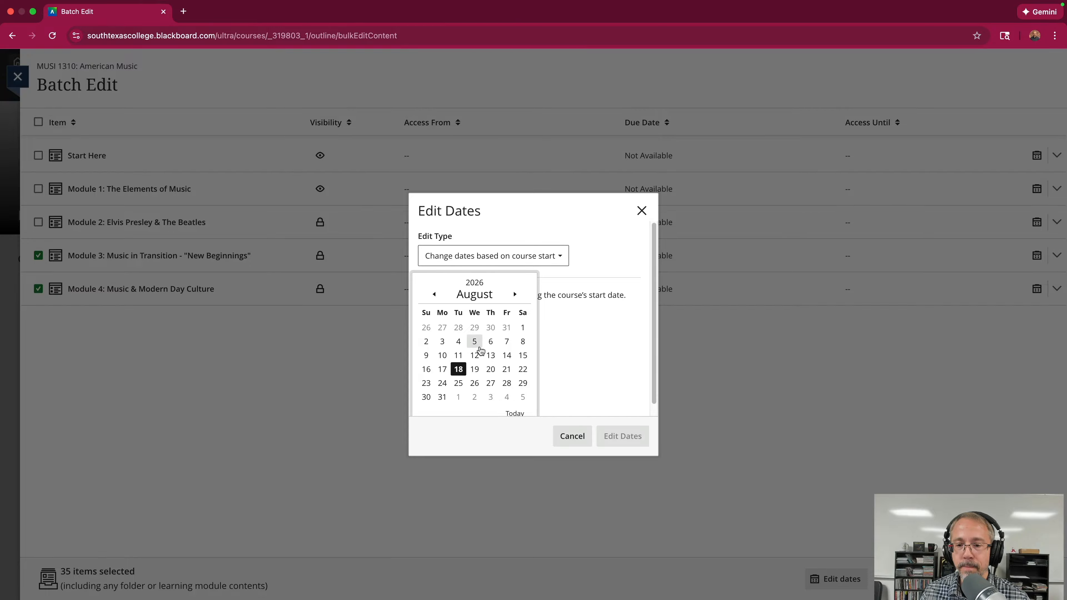
left_click(434, 295)
left_click(434, 295)
left_click(433, 295)
left_click(433, 295)
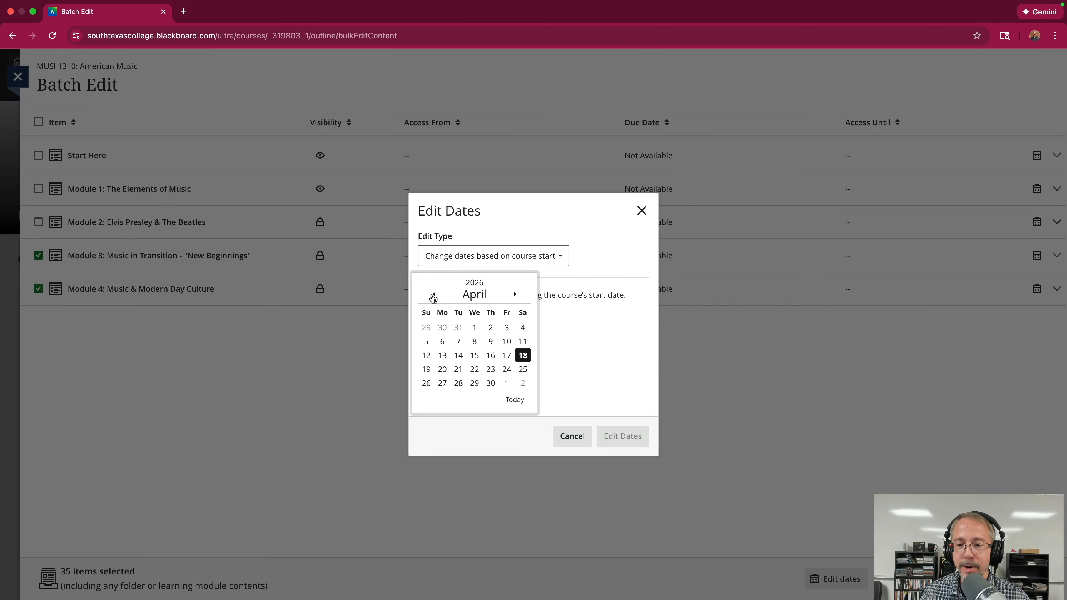
left_click(434, 296)
left_click(434, 295)
left_click(433, 295)
left_click(433, 295)
left_click(434, 294)
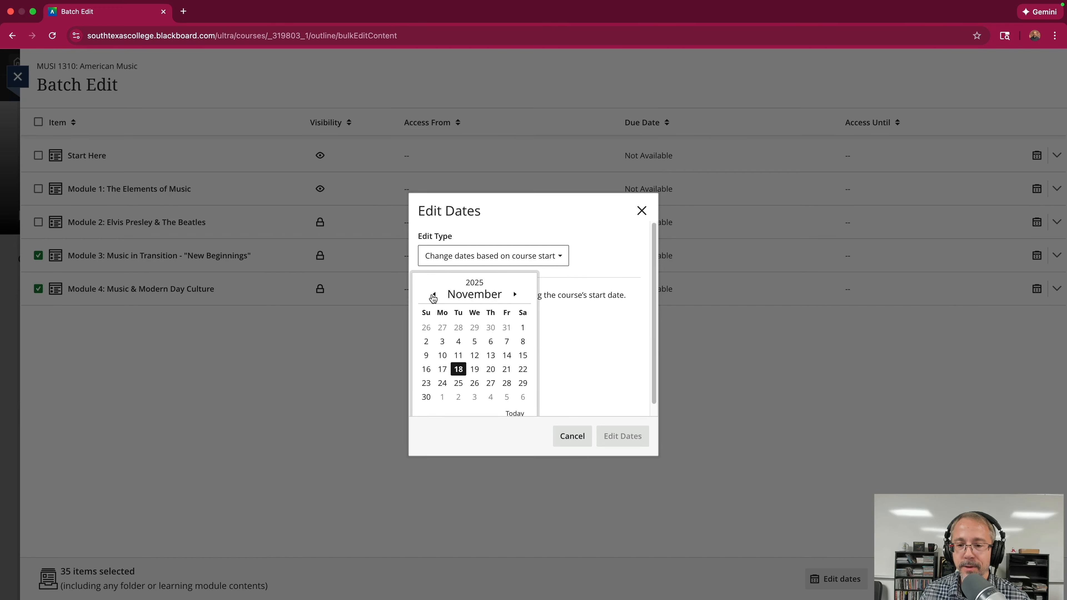
left_click(434, 294)
left_click(434, 295)
left_click(435, 294)
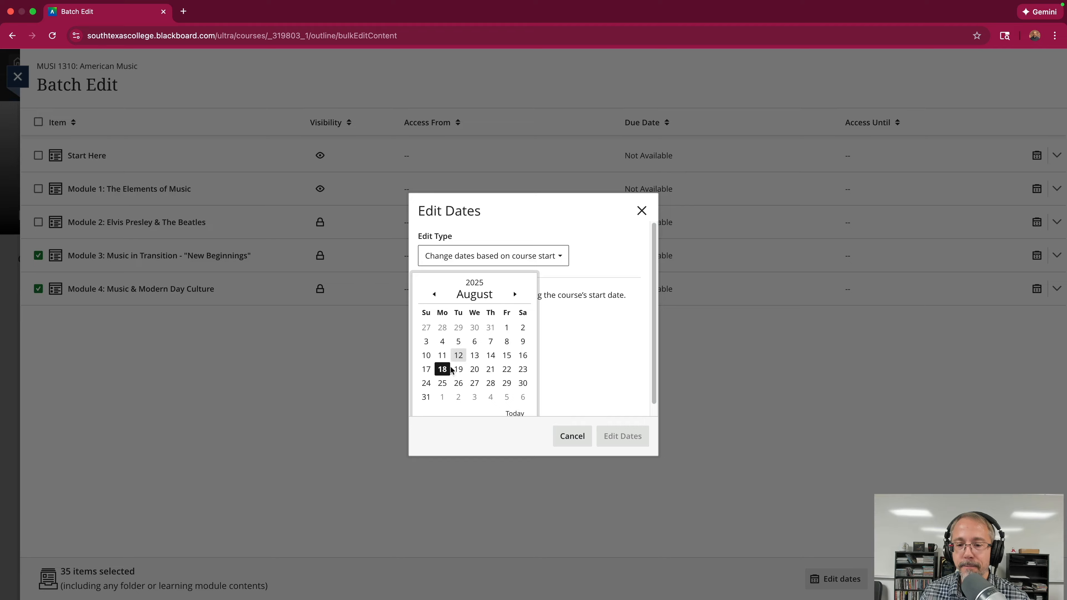
left_click(442, 383)
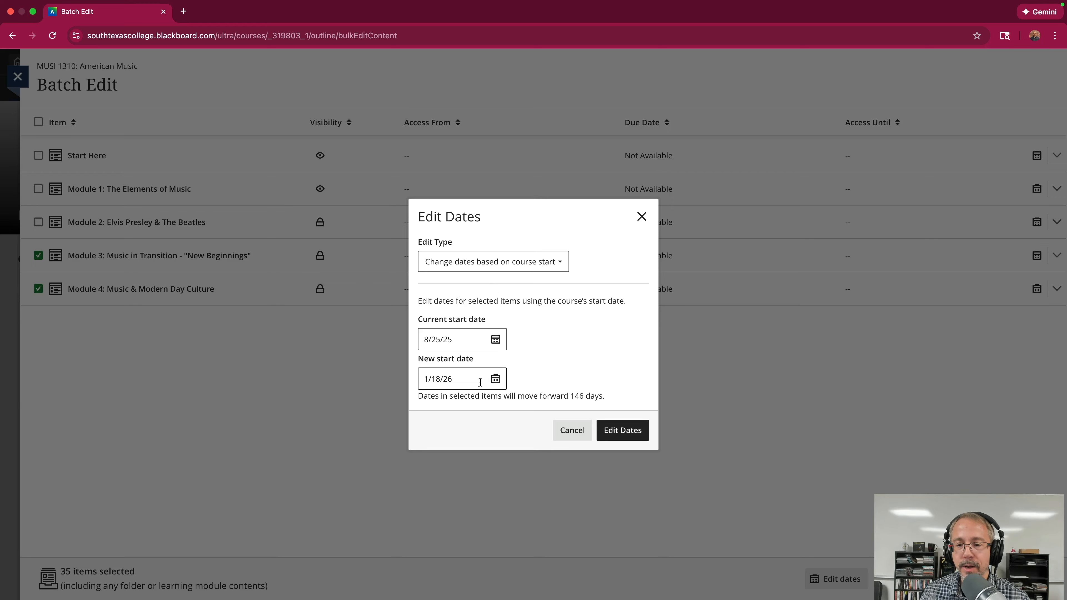
Set the new start date to 1/19/26 and apply the date change to Modules 3 and 4.
left_click(495, 379)
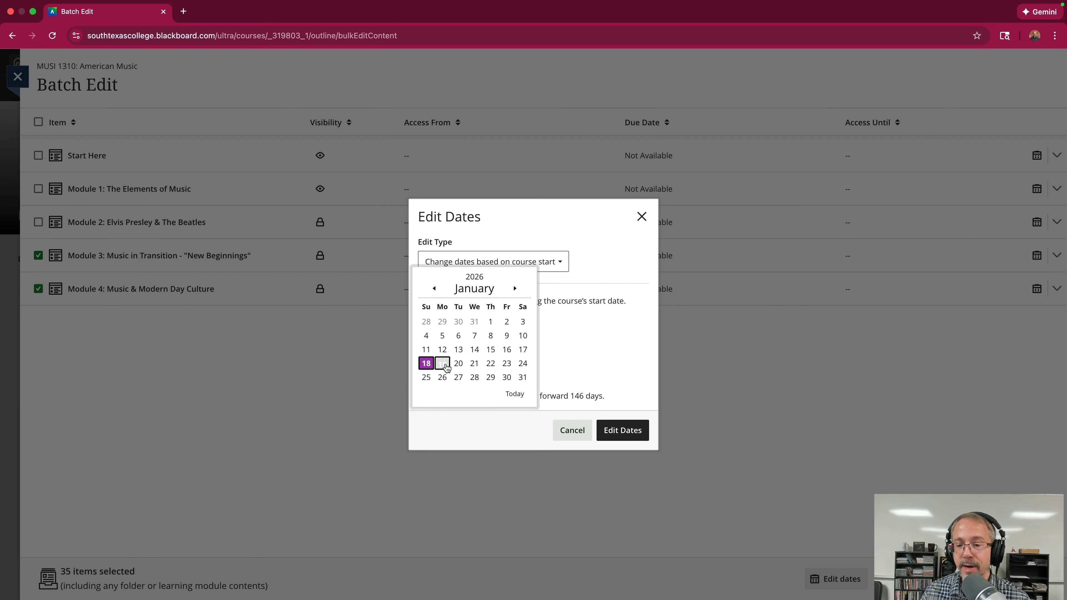
left_click(445, 365)
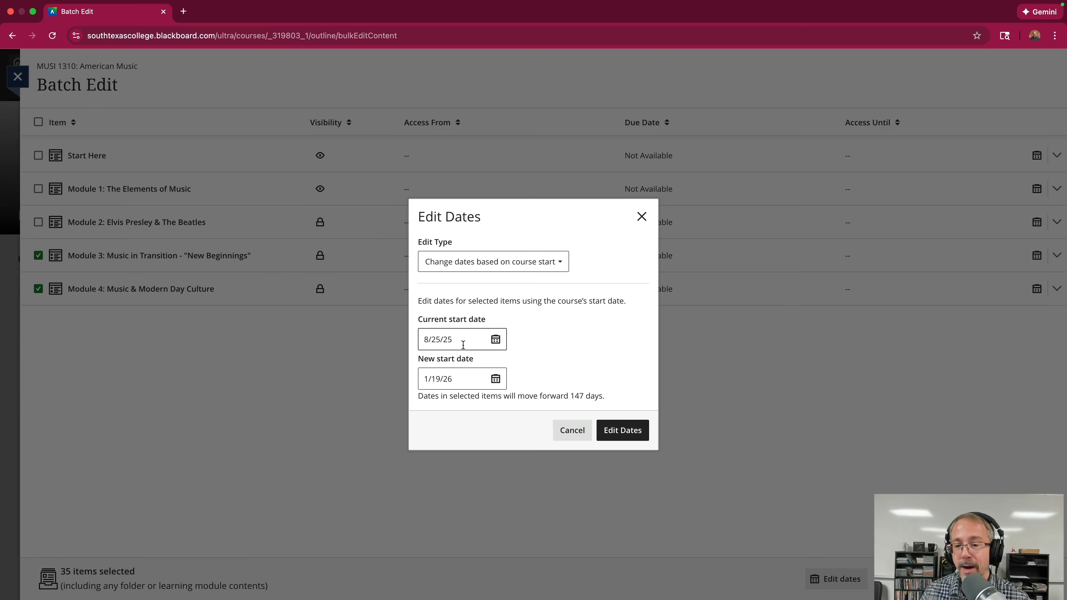
left_click(623, 431)
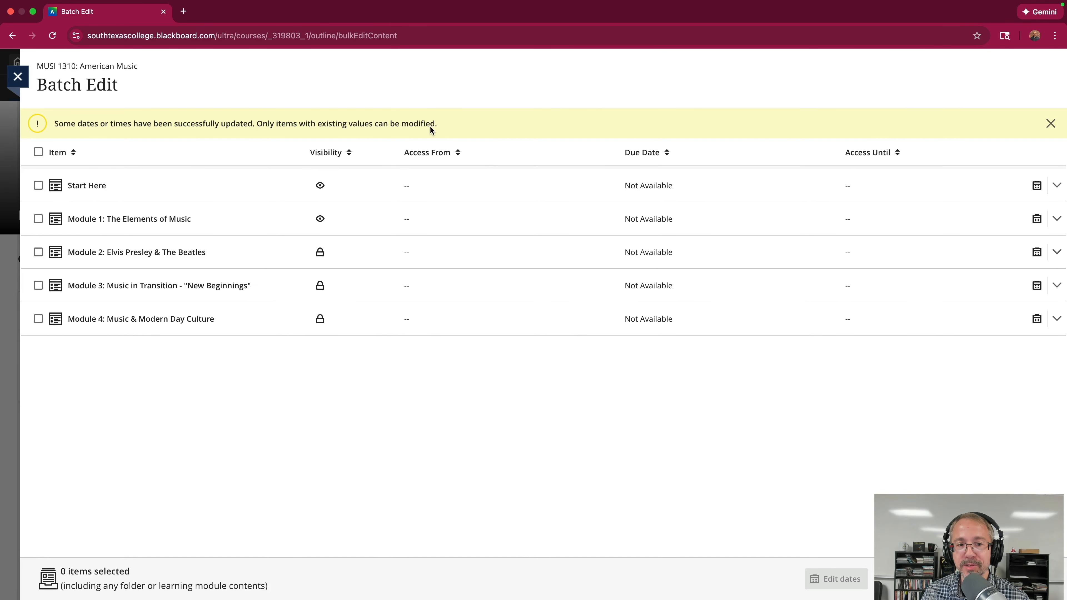
Close Batch Edit and review the due dates of the journals, quizzes, exams and concert paper in the Gradebook.
left_click(22, 78)
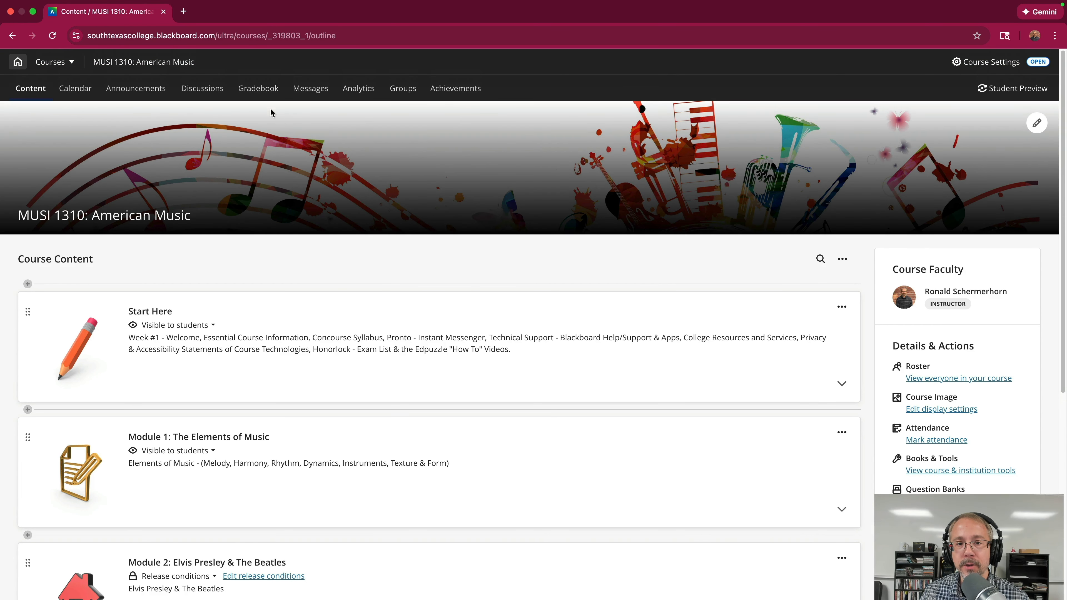
left_click(254, 88)
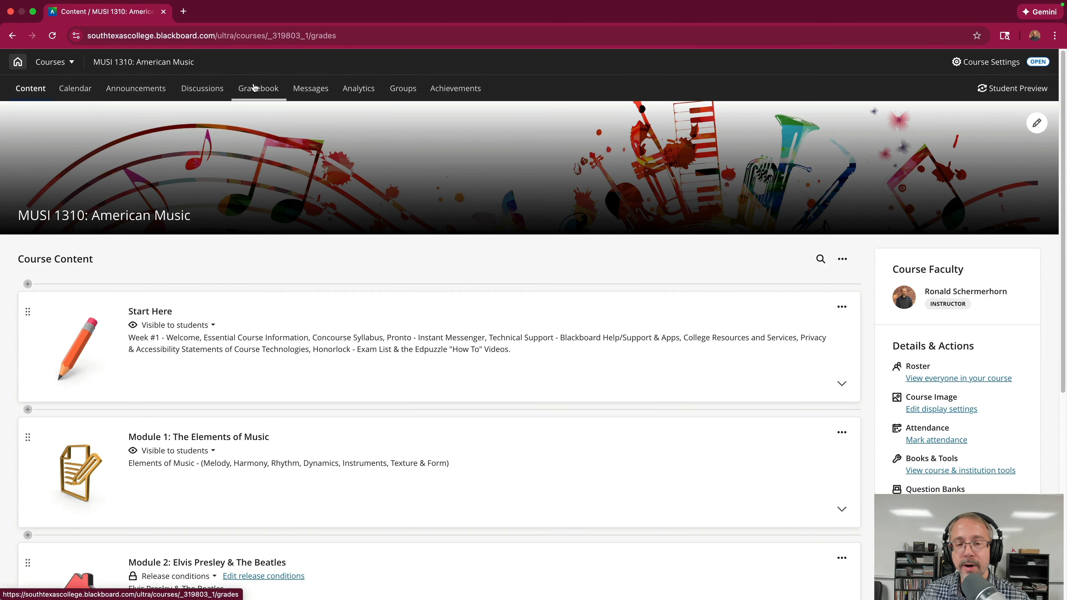
scroll(431, 271, "down", 15)
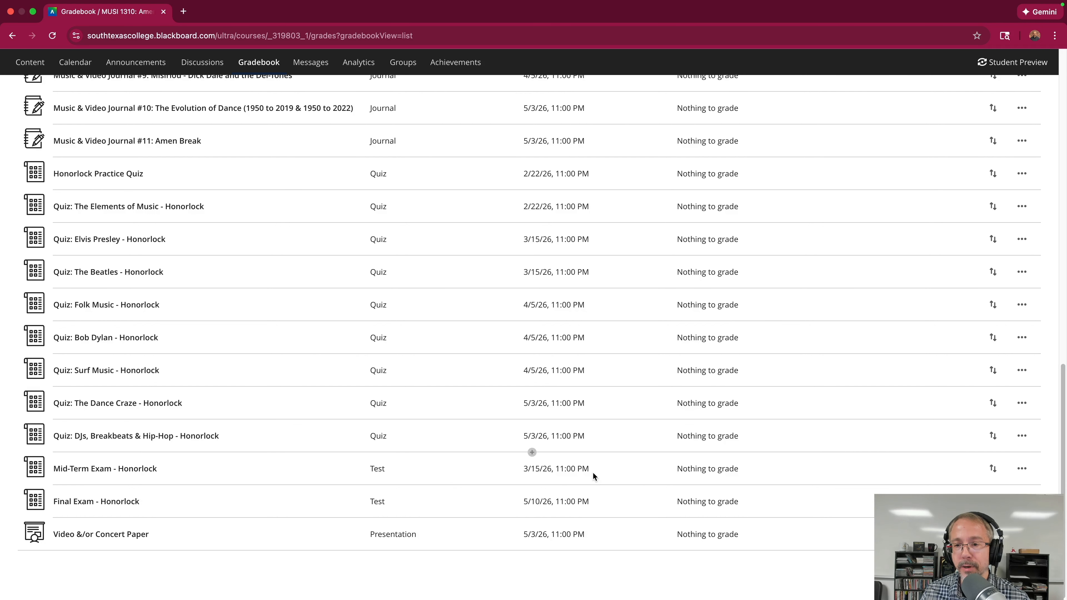
scroll(592, 472, "up", 20)
Return to the course content, reopen Batch Edit, and bring up the date editing options for Modules 3 and 4.
left_click(32, 90)
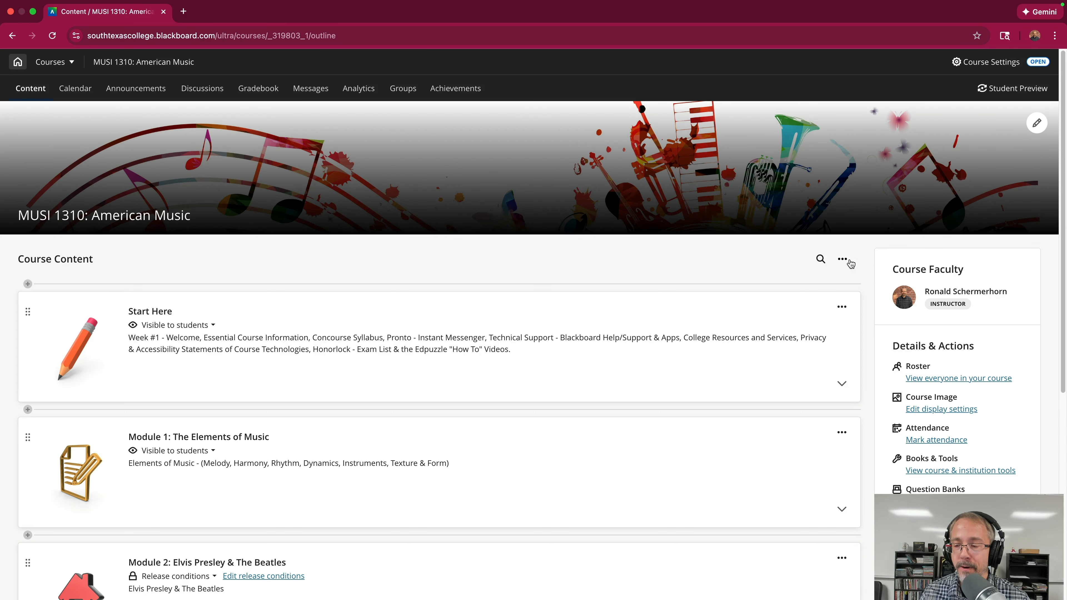
left_click(842, 259)
left_click(767, 293)
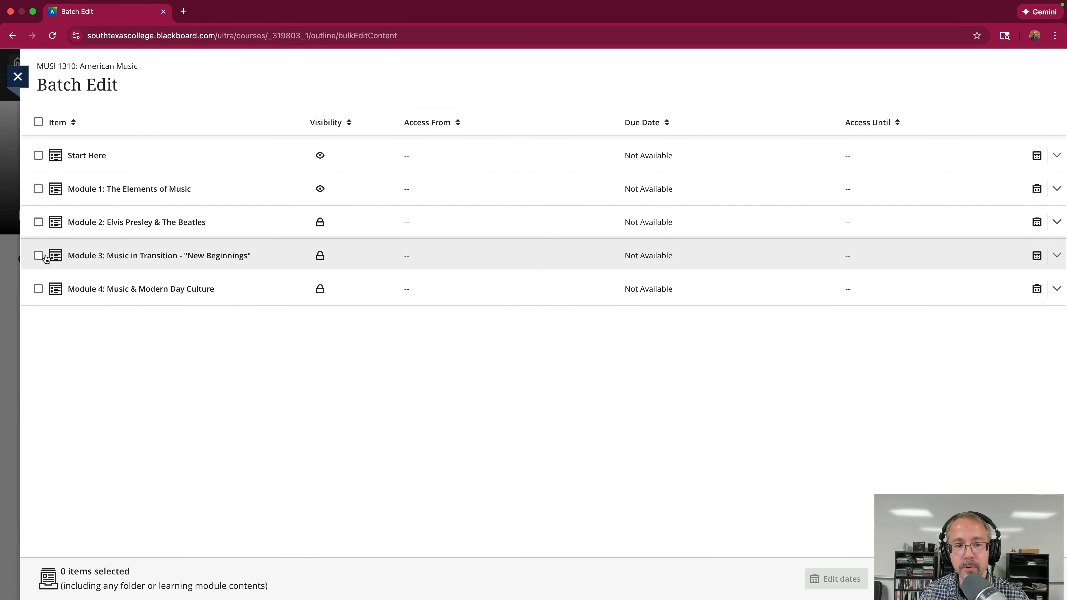
left_click(38, 255)
left_click(38, 289)
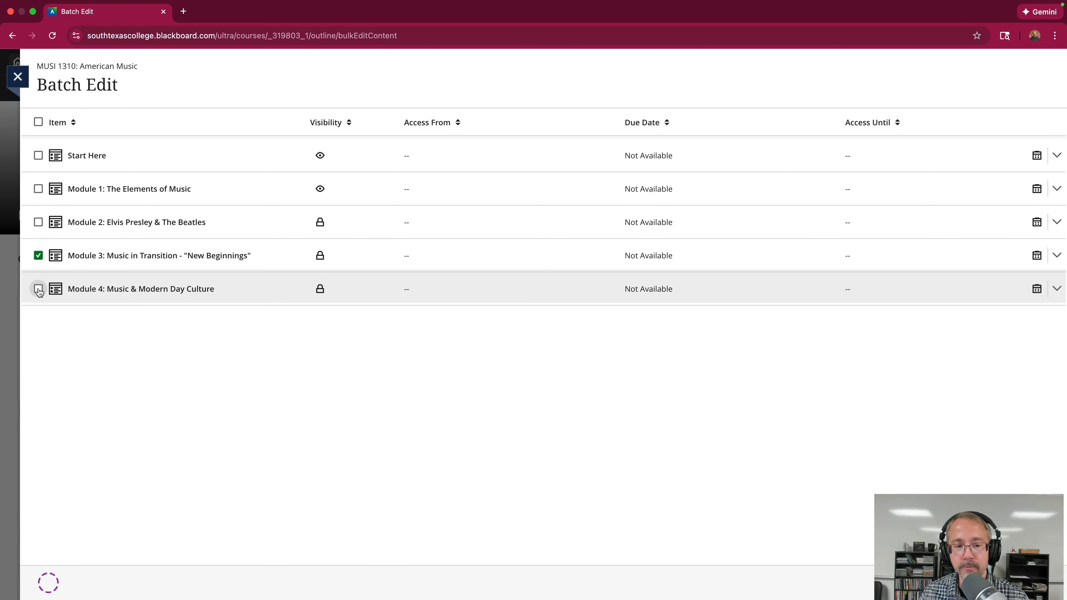
left_click(836, 579)
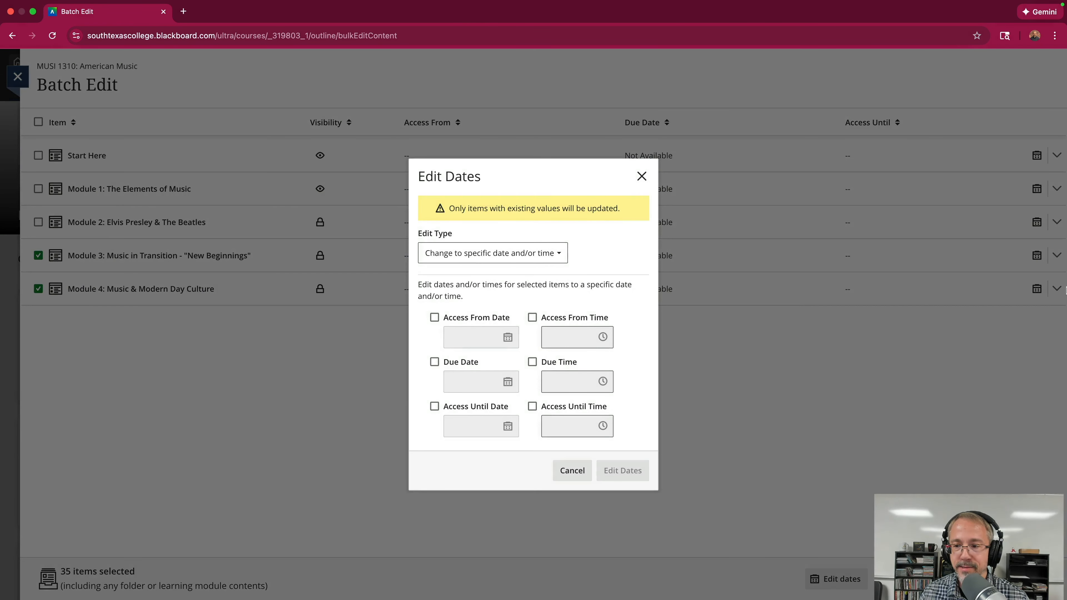
Change the dates of Modules 3 and 4 by number of days, shifting them forward 7 days.
left_click(478, 256)
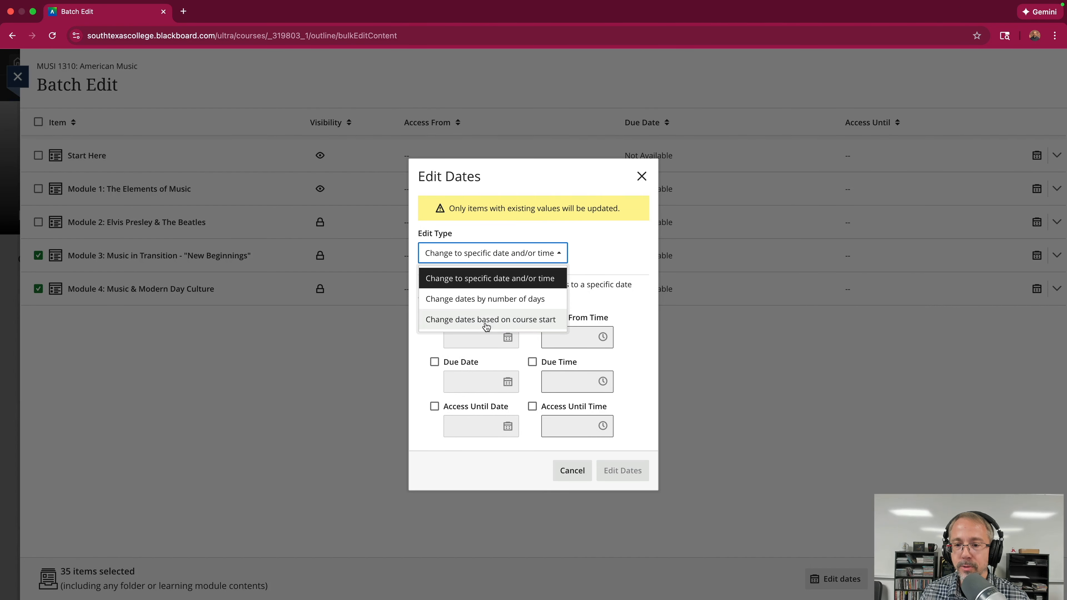
left_click(492, 300)
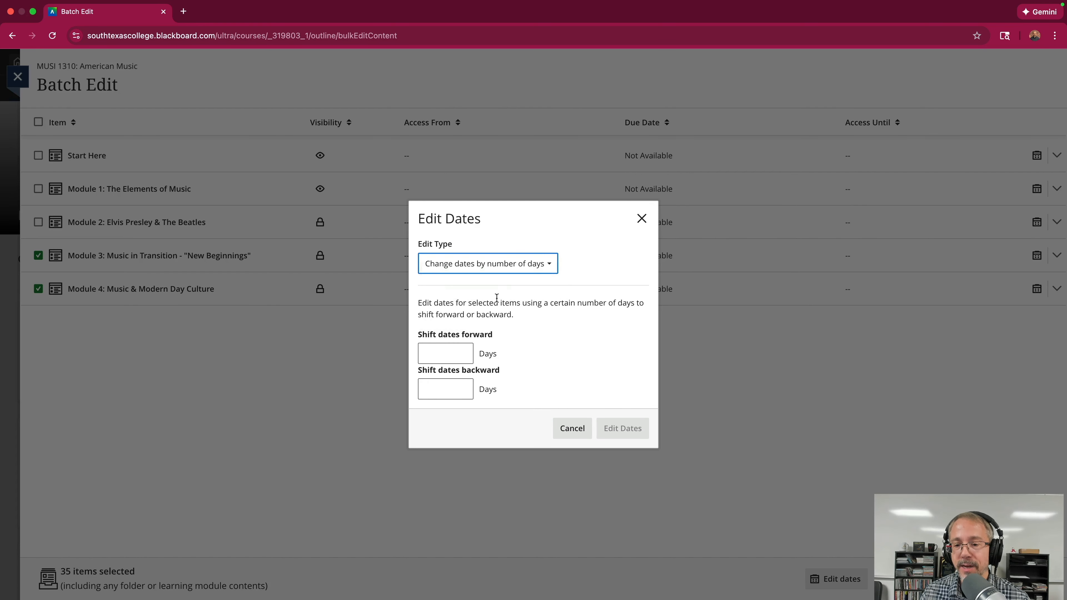
left_click(460, 355)
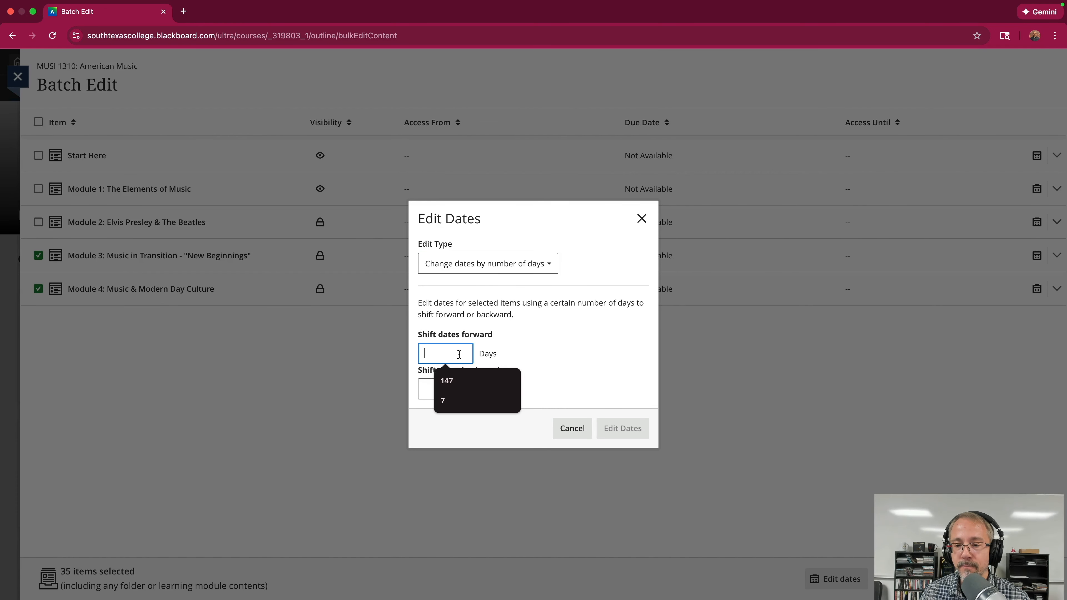
left_click(448, 402)
left_click(611, 427)
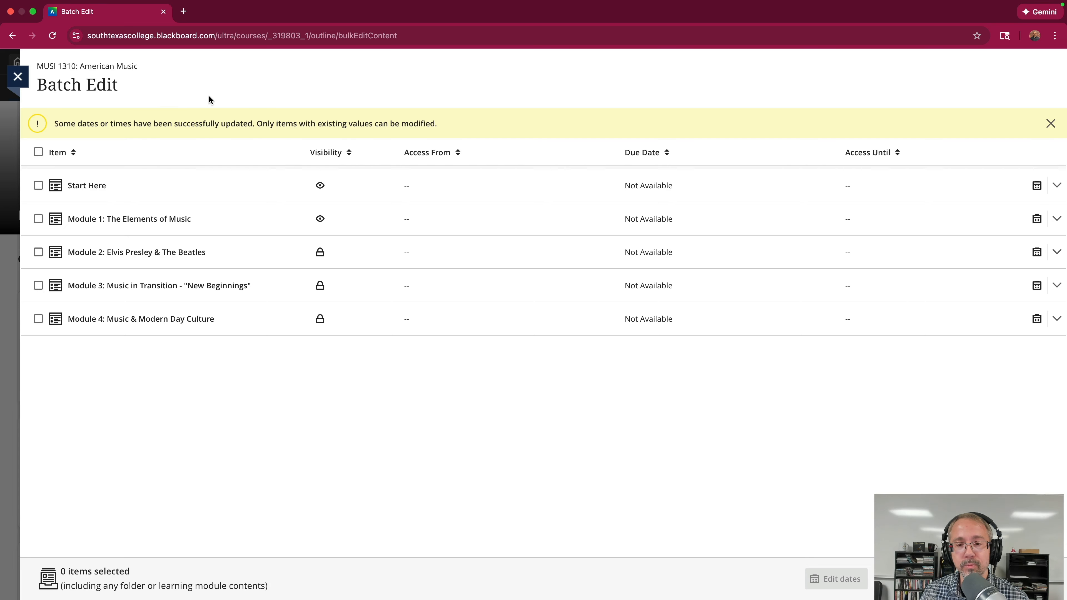
Close Batch Edit and look over the modules in the course content.
left_click(17, 78)
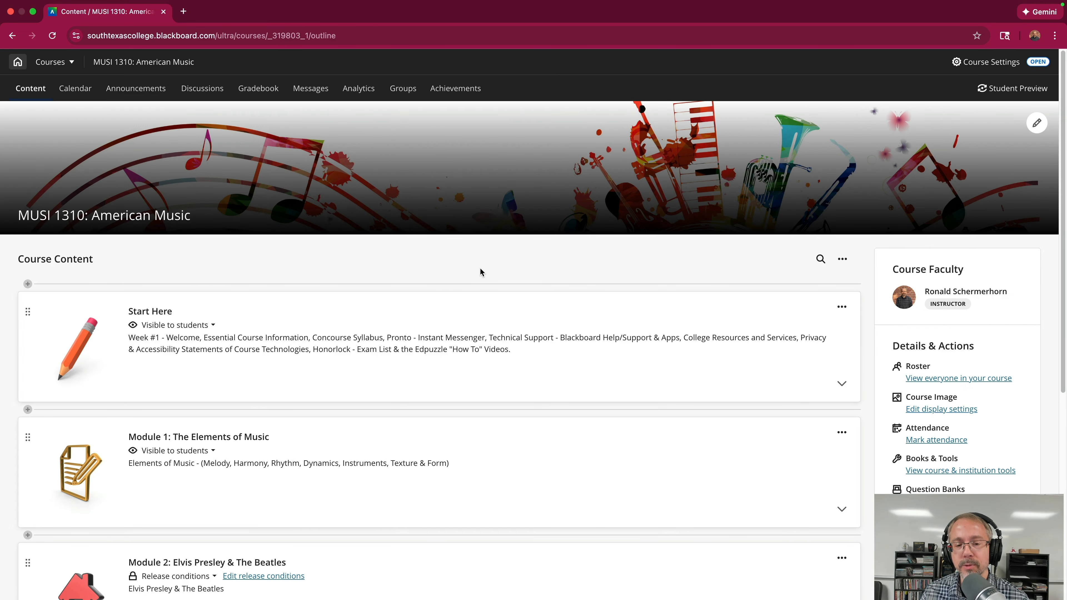
scroll(481, 271, "down", 6)
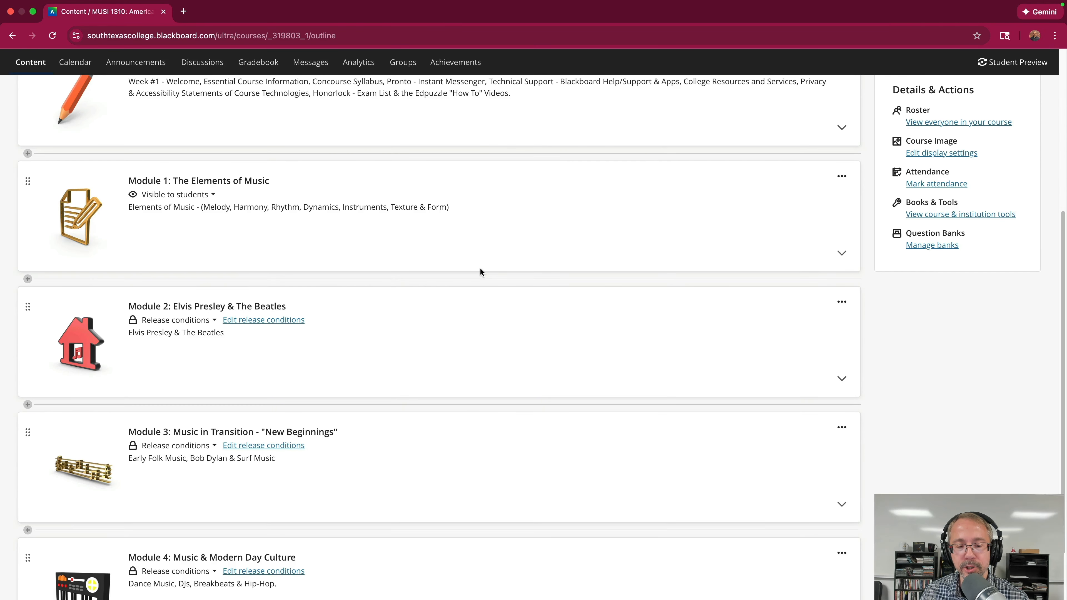
scroll(480, 271, "down", 2)
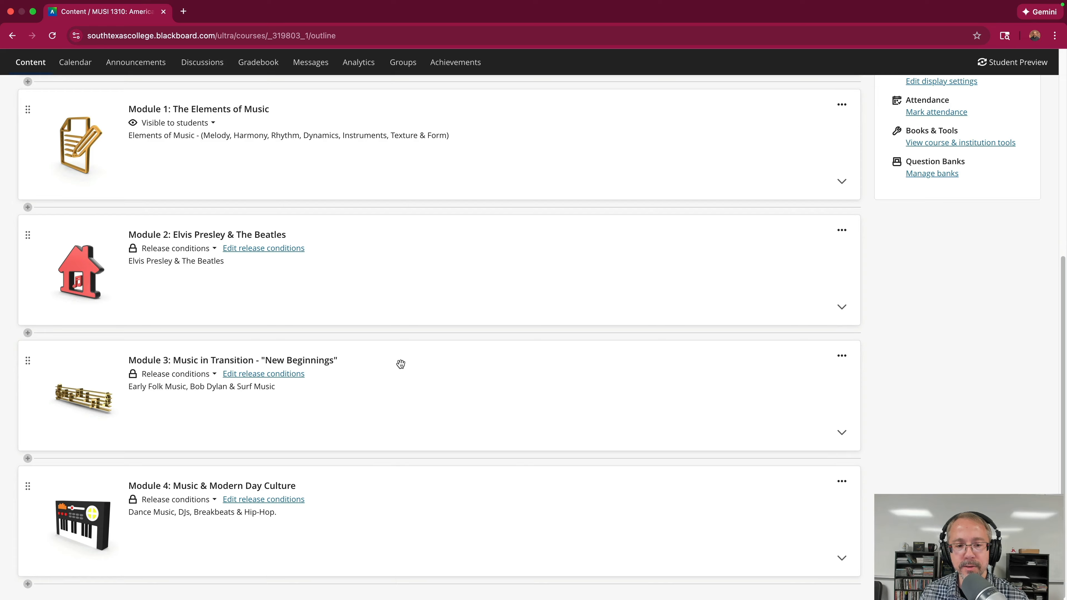
scroll(402, 360, "up", 8)
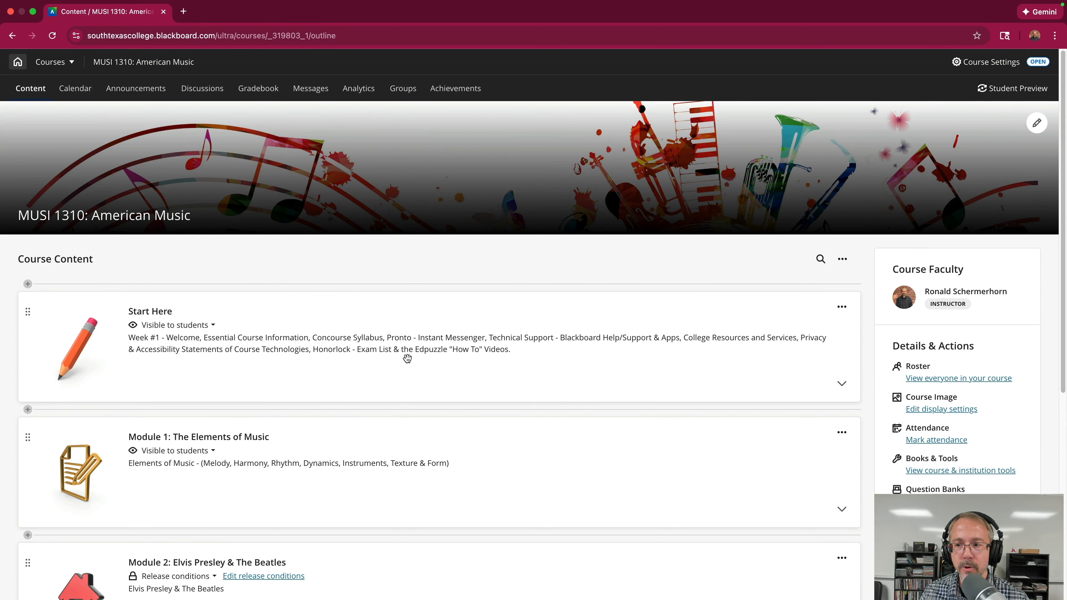
left_click(842, 260)
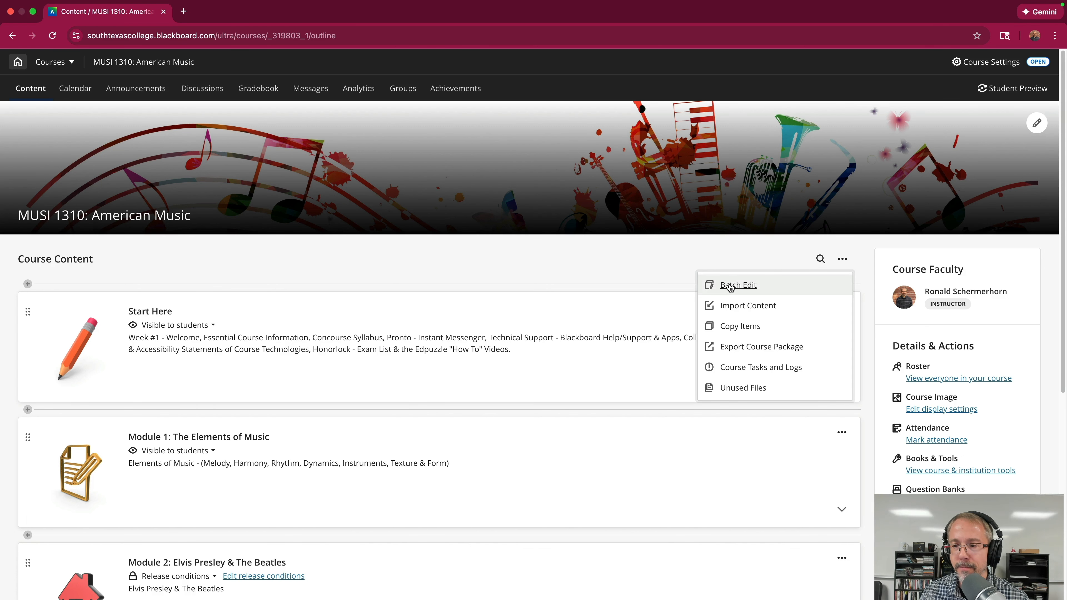
left_click(419, 317)
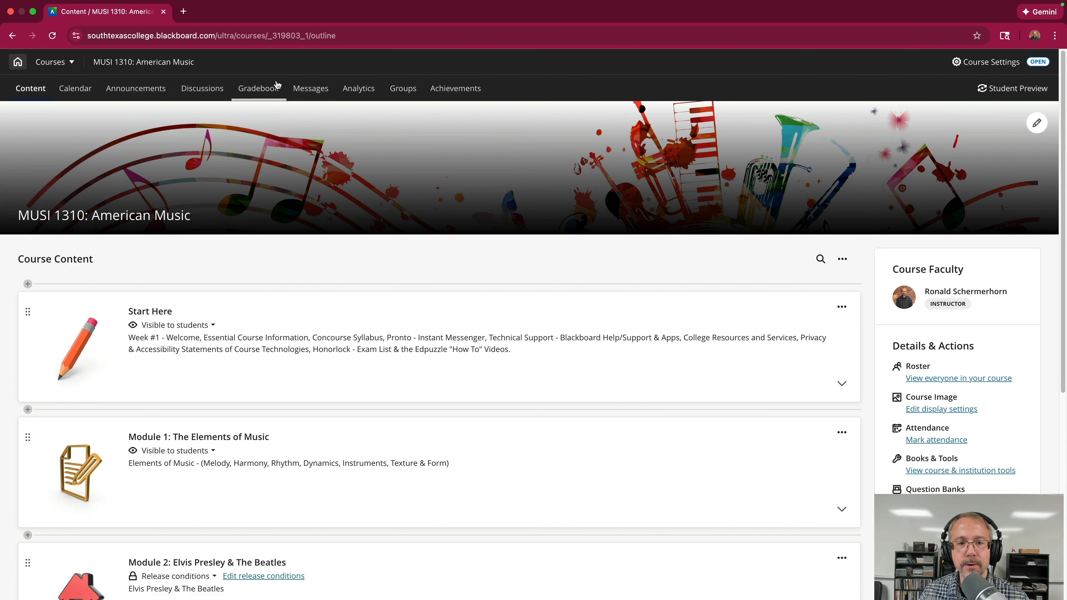
Review the due dates of the lectures, journals, quizzes and exams in the Gradebook.
left_click(257, 90)
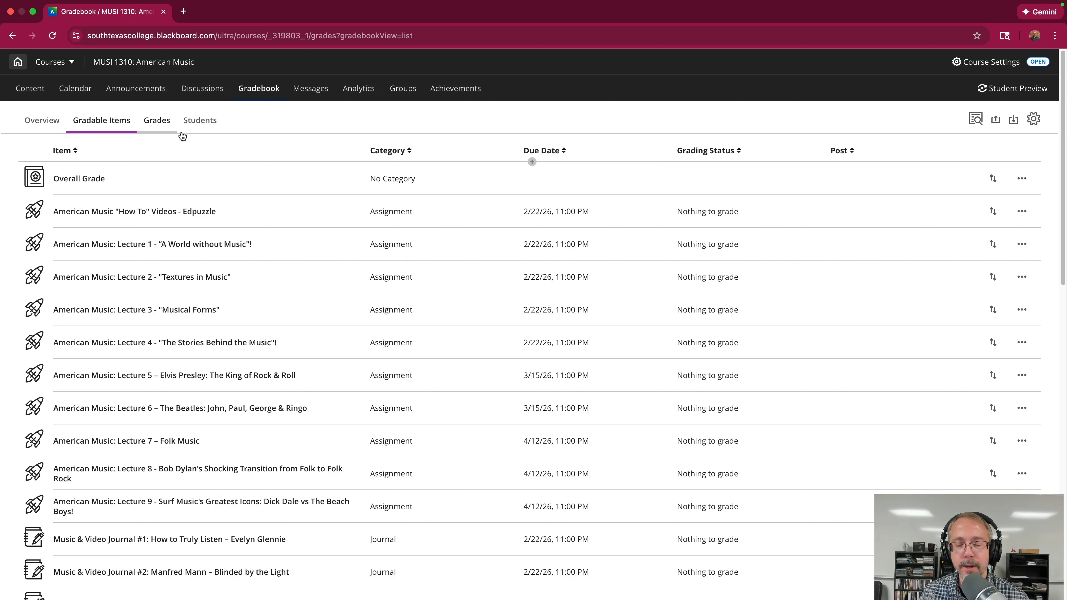
scroll(541, 249, "down", 10)
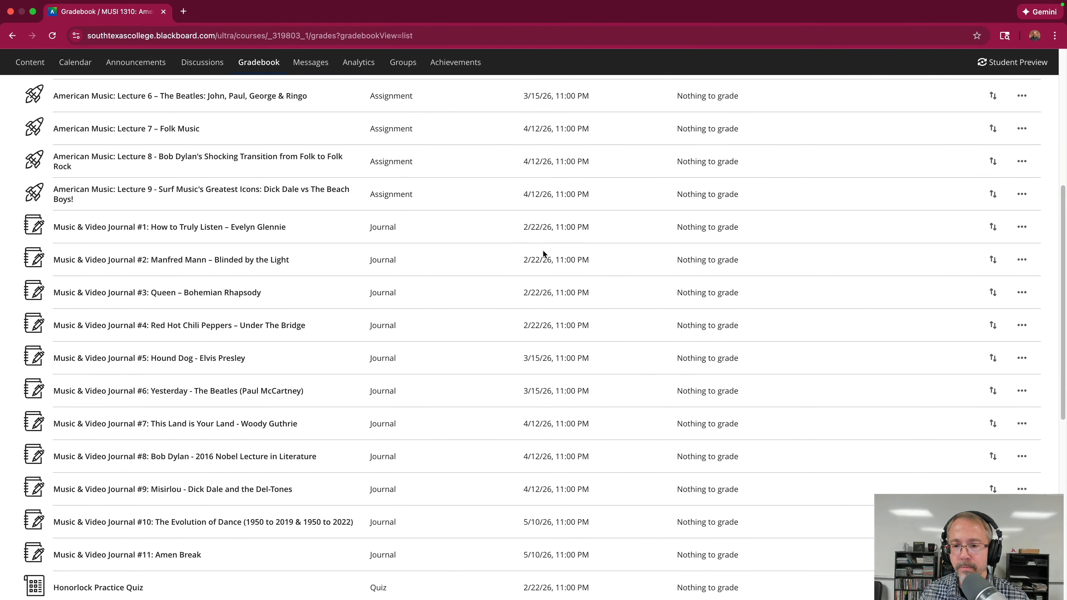
scroll(542, 251, "down", 5)
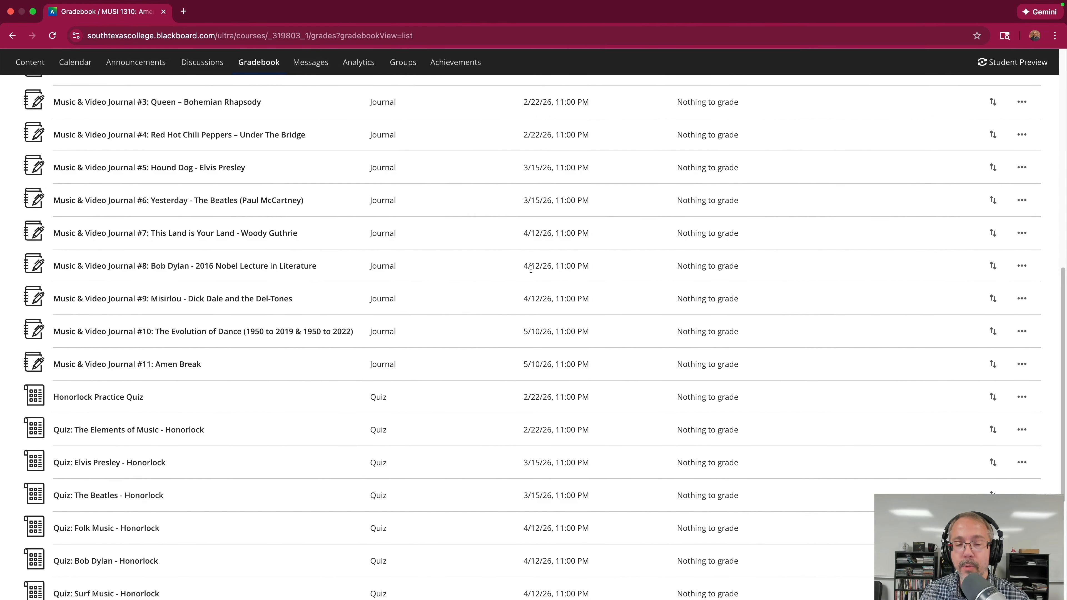
left_click_drag(526, 267, 549, 267)
left_click(588, 267)
scroll(550, 268, "down", 2)
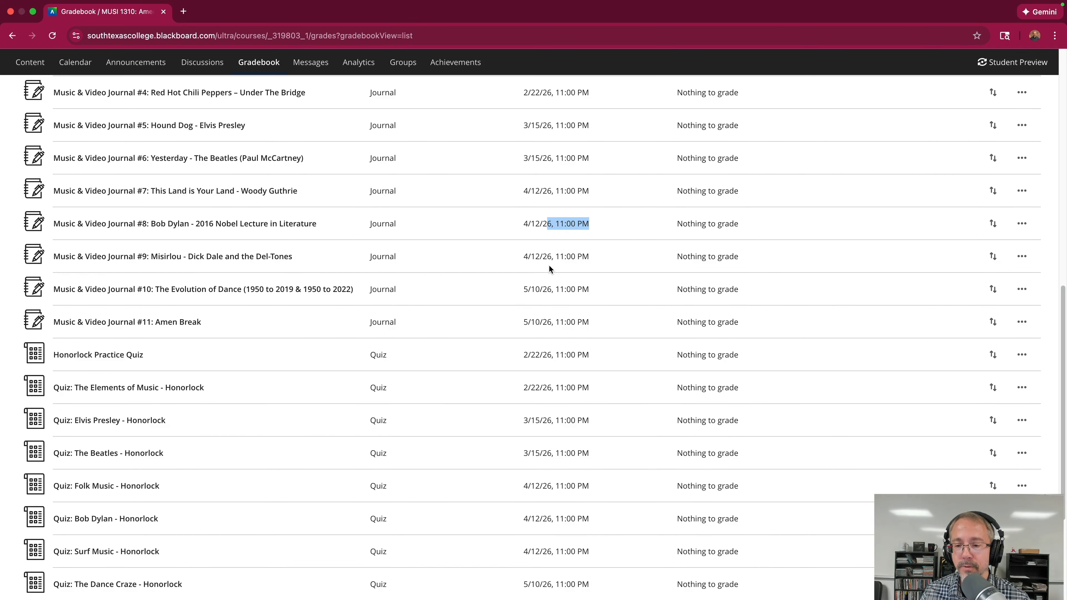
scroll(556, 251, "down", 2)
scroll(578, 240, "down", 5)
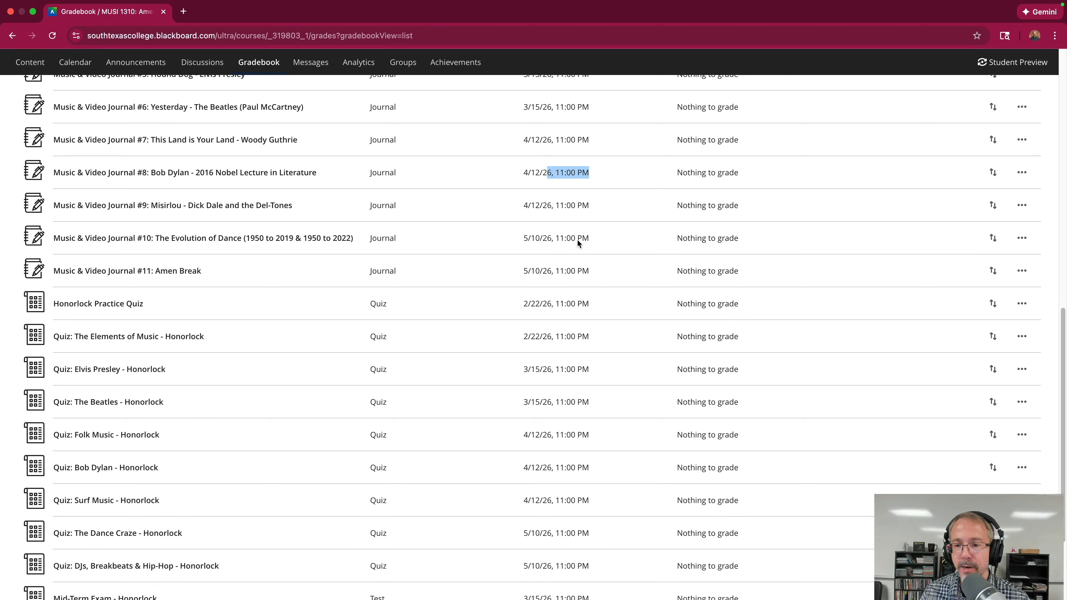
scroll(559, 295, "down", 2)
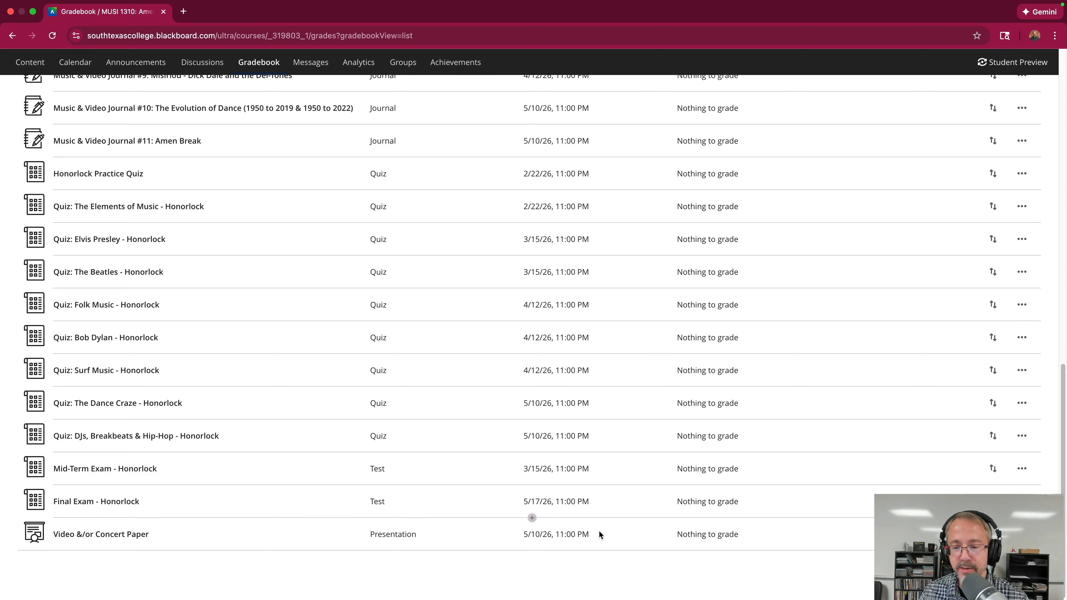
Highlight the due dates of the Video &/or Concert Paper and the Final Exam to check them.
left_click_drag(599, 530, 521, 538)
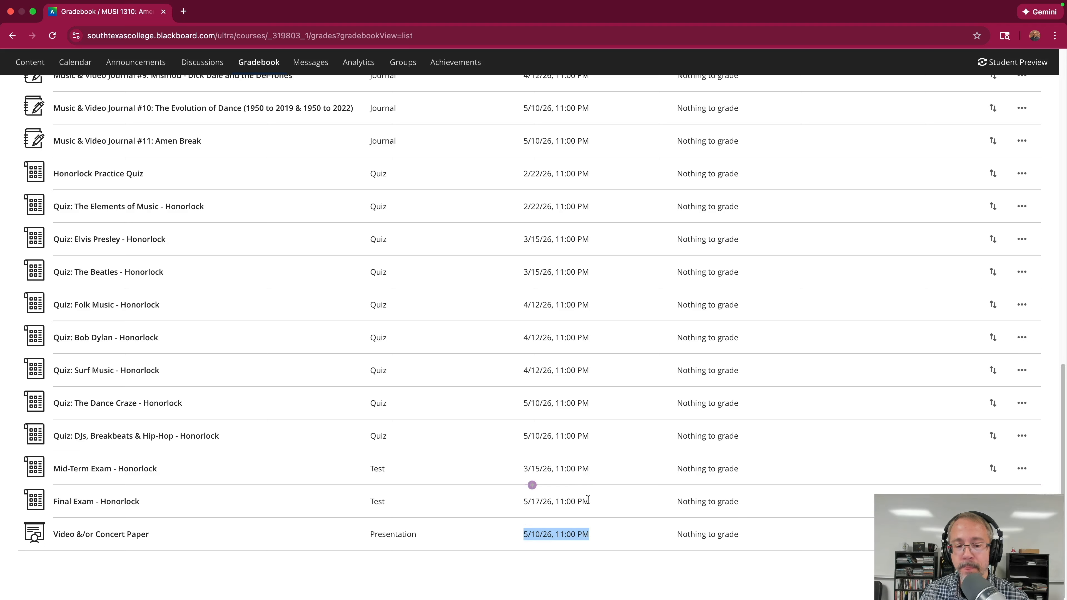
left_click_drag(589, 501, 529, 505)
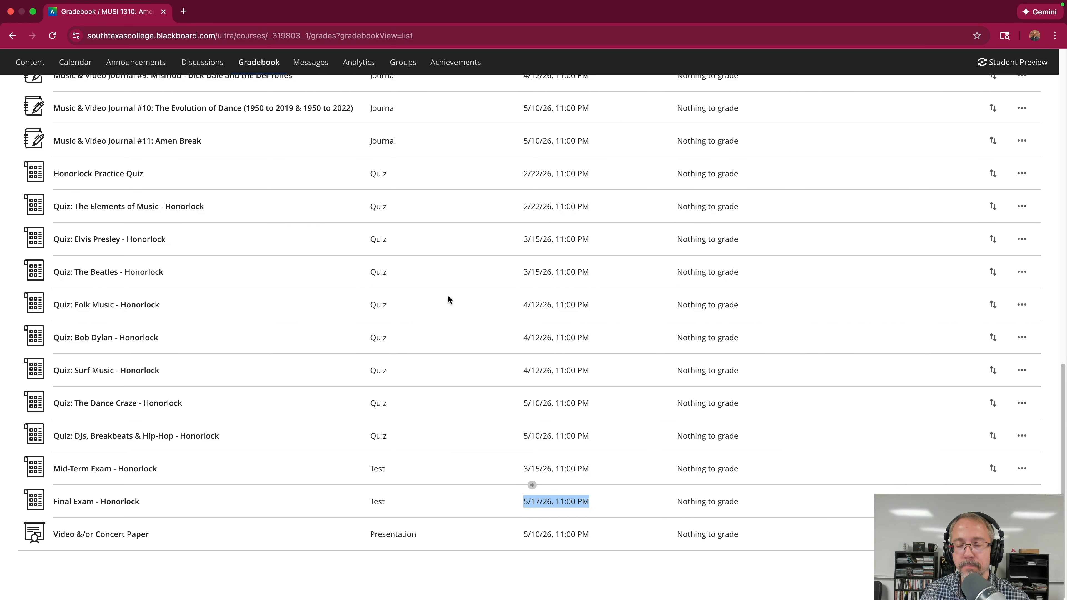
scroll(457, 279, "up", 15)
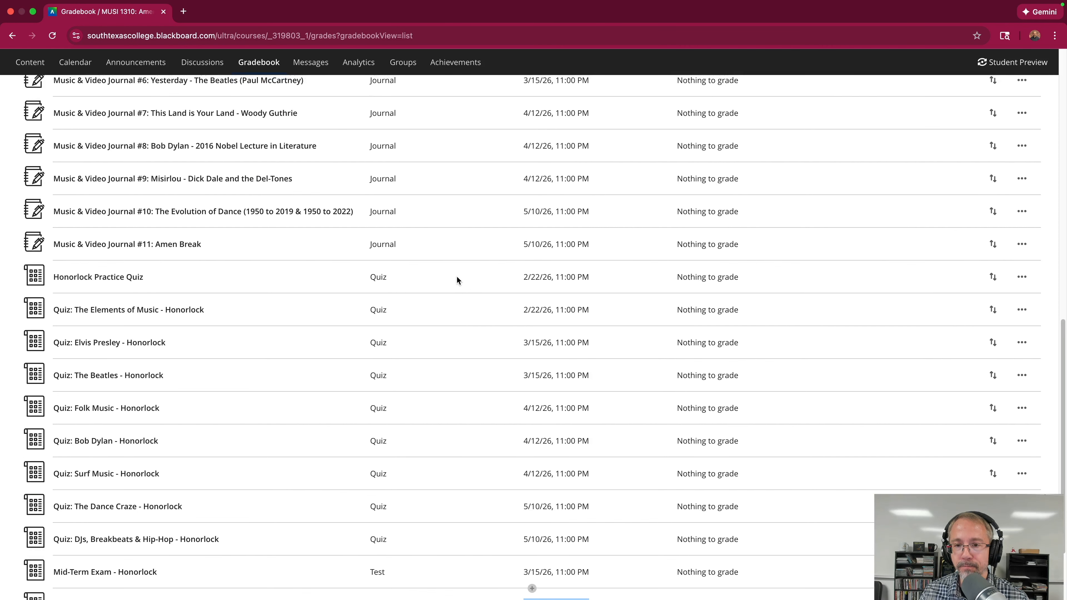
Take the browser out of full screen, close the Calendar window, and show the 02-Spring-2026-Course-Prep document in Word full screen.
left_click(33, 12)
left_click_drag(493, 32, 607, 26)
left_click_drag(130, 110, 175, 62)
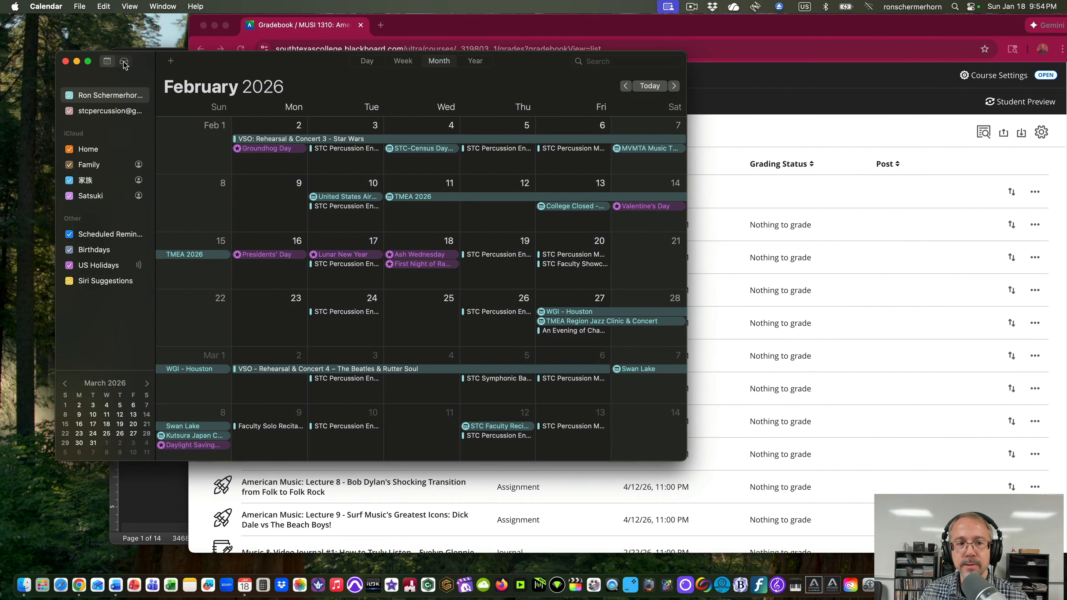
left_click(56, 60)
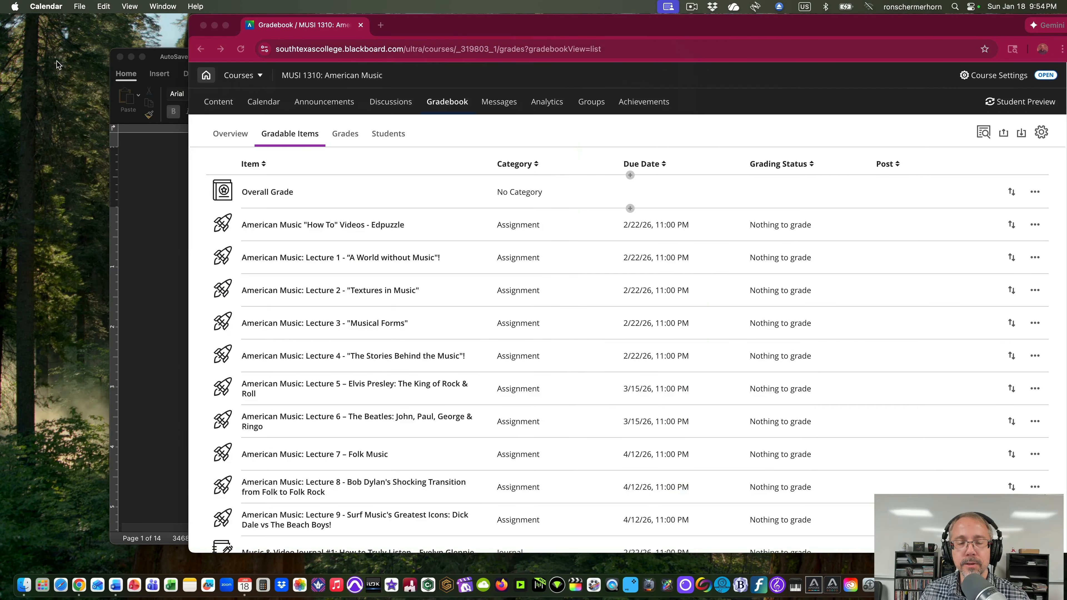
left_click(158, 172)
left_click_drag(143, 50, 105, 26)
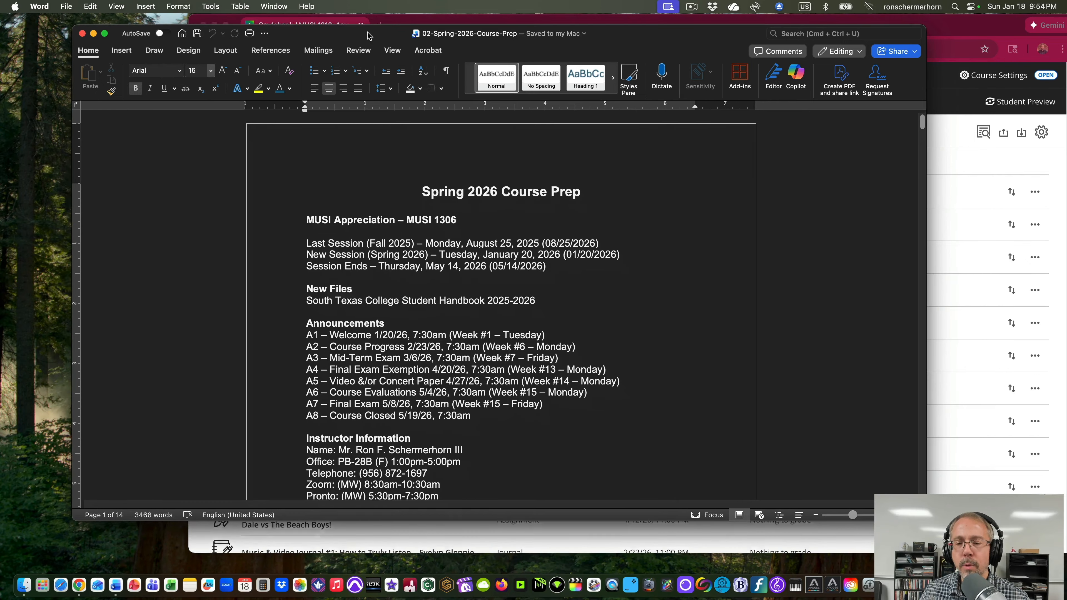
left_click(103, 33)
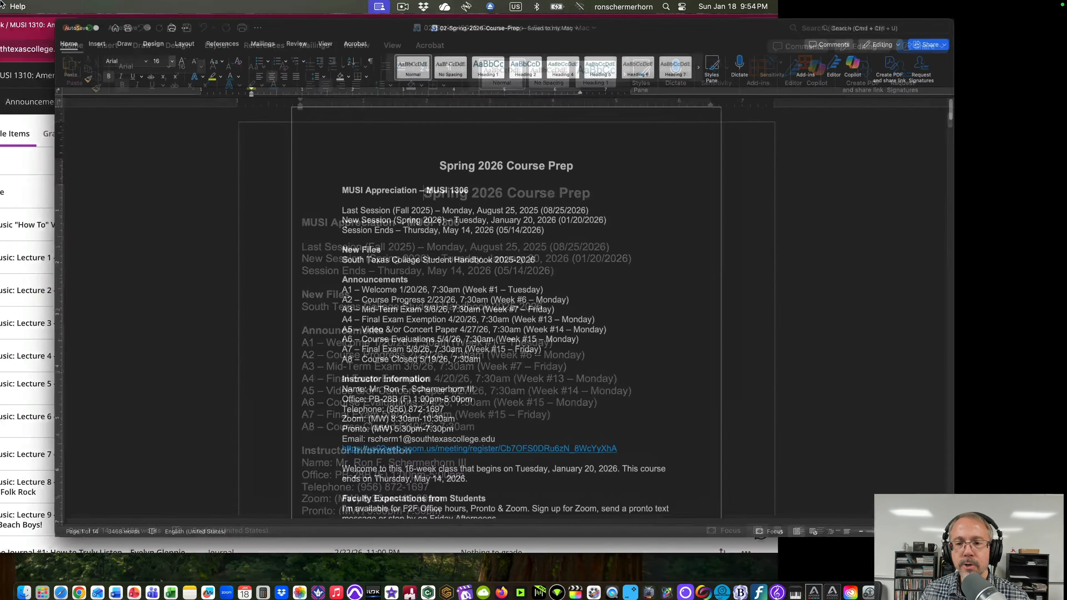
Find the Final Exam Timeline section in the course prep document and copy its heading and two schedule lines.
scroll(495, 236, "down", 3)
scroll(496, 237, "down", 15)
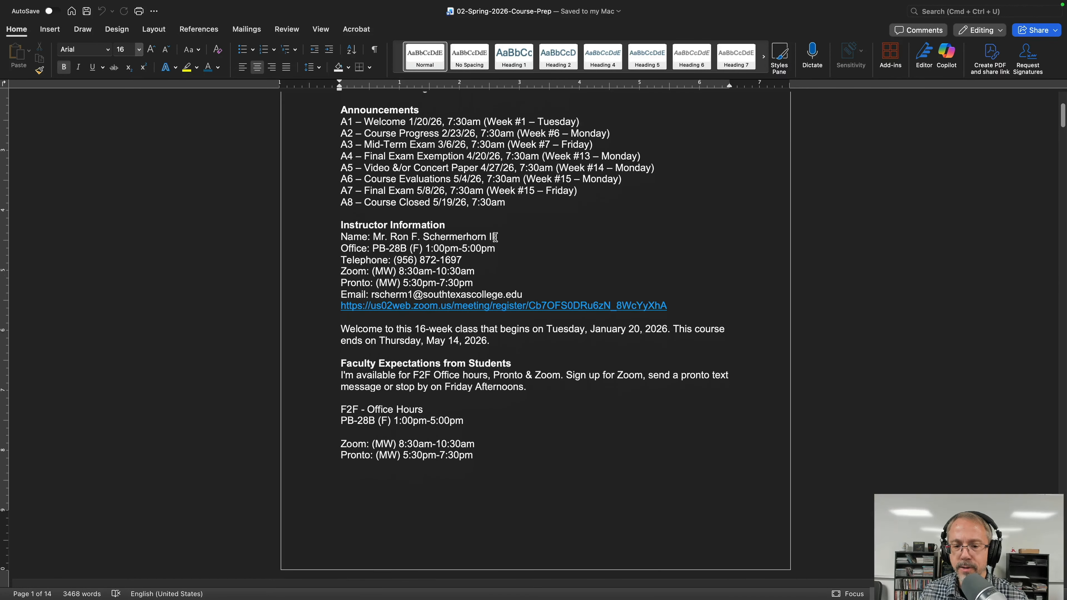
scroll(495, 238, "down", 12)
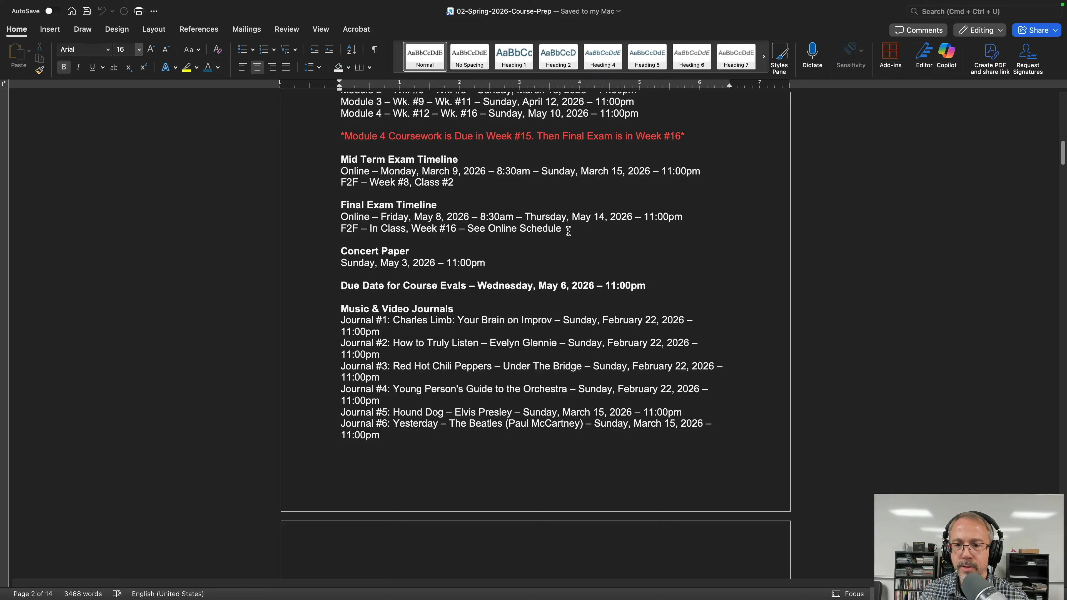
left_click_drag(568, 230, 341, 205)
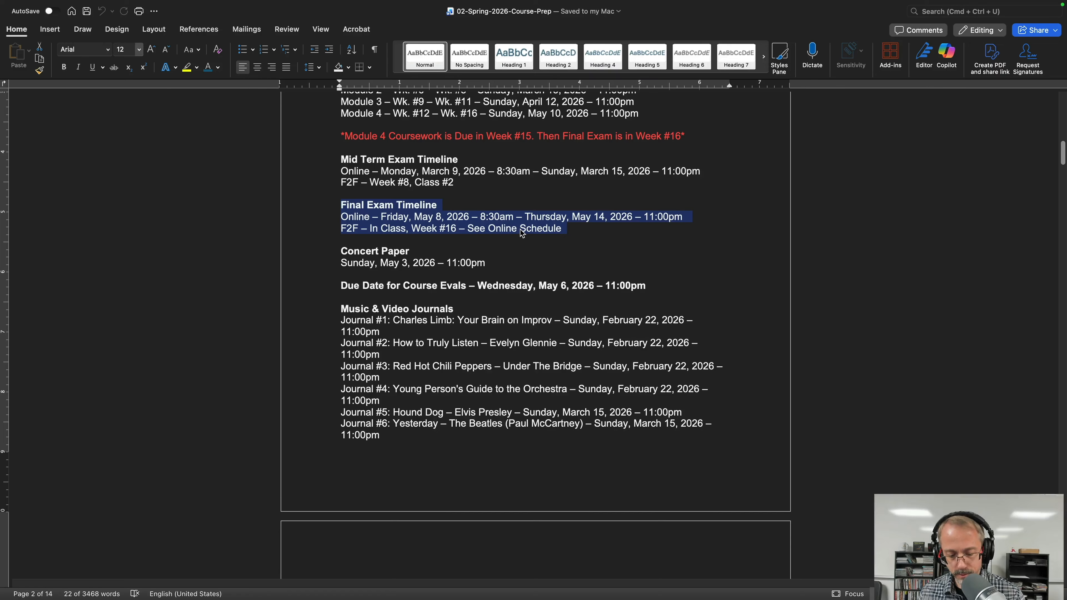
key("super+c")
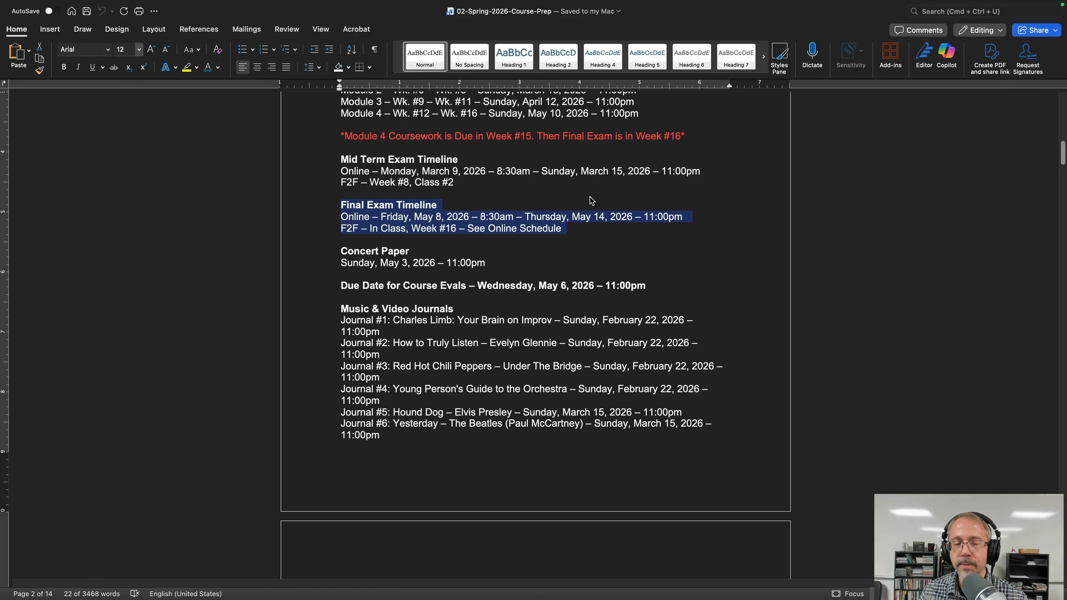
Take Word out of full screen and switch to the browser's Gradebook to check the Final Exam due date.
mouse_move(25, 11)
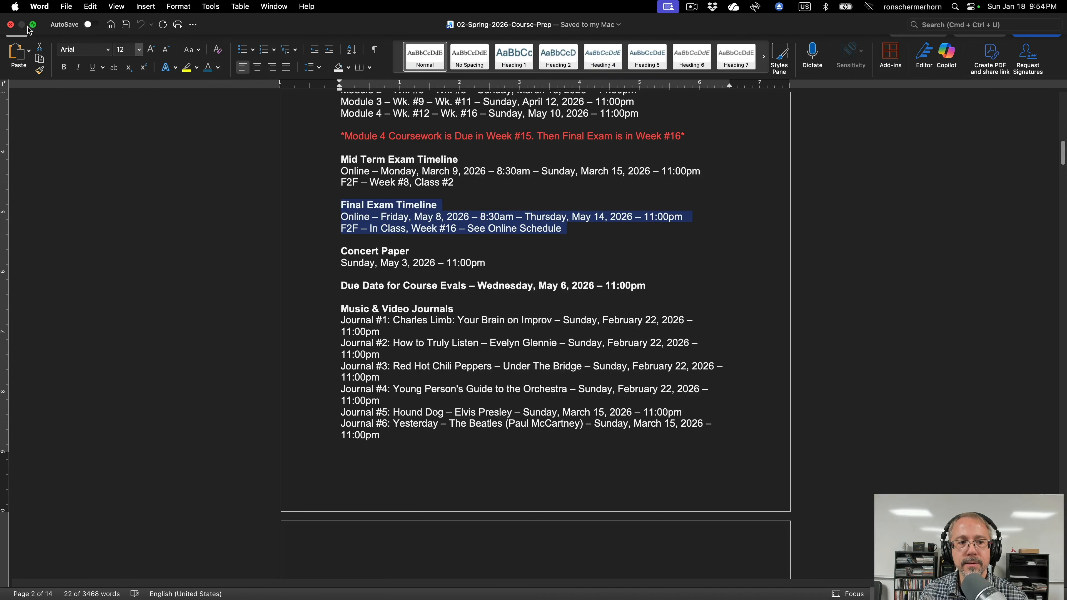
left_click(31, 44)
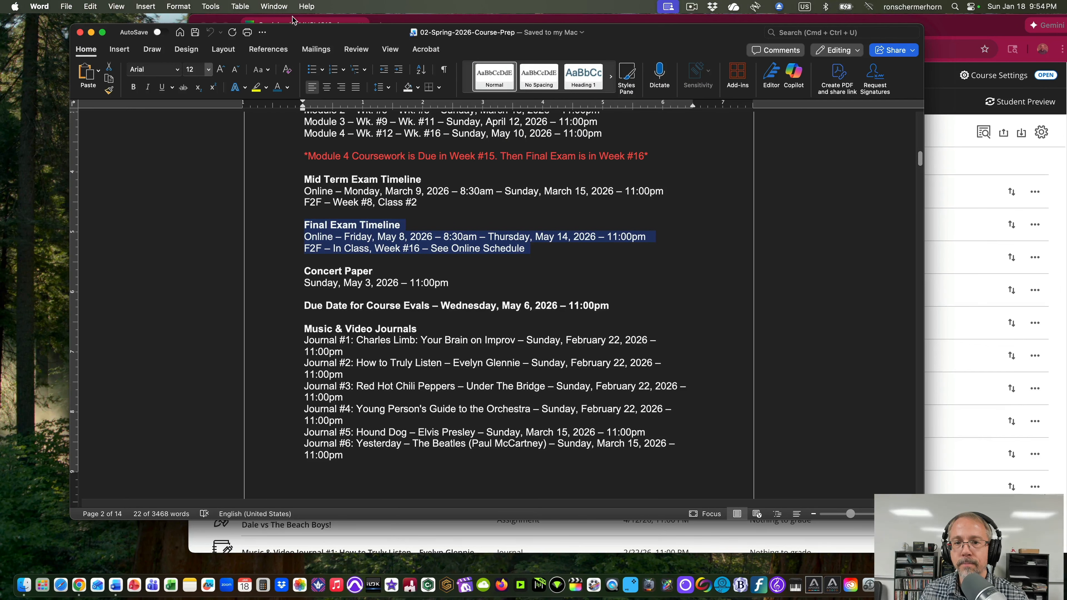
left_click_drag(323, 32, 370, 75)
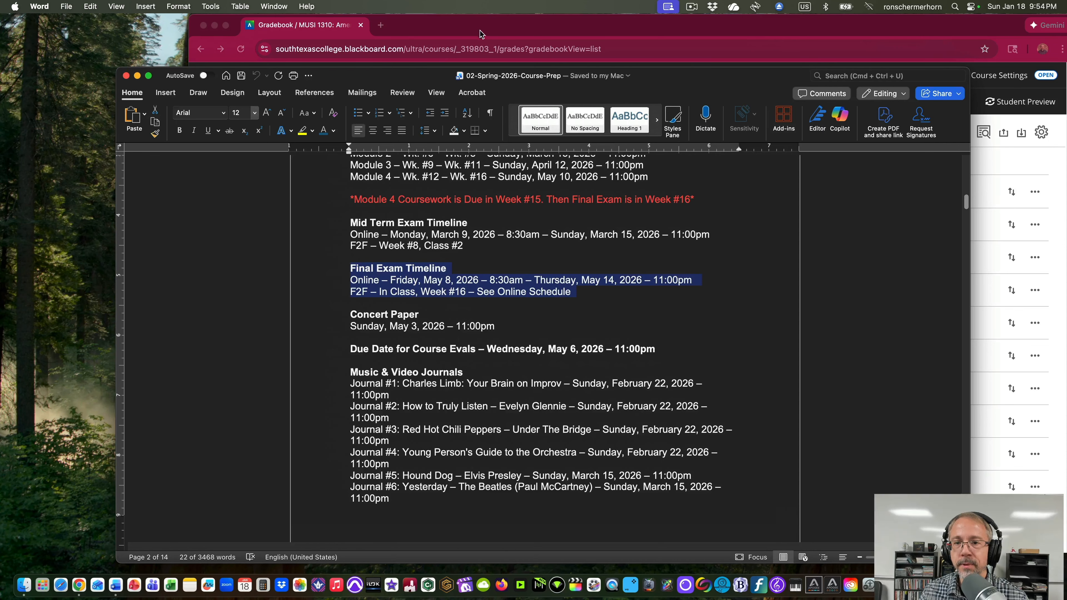
left_click(480, 18)
left_click_drag(481, 18, 440, 17)
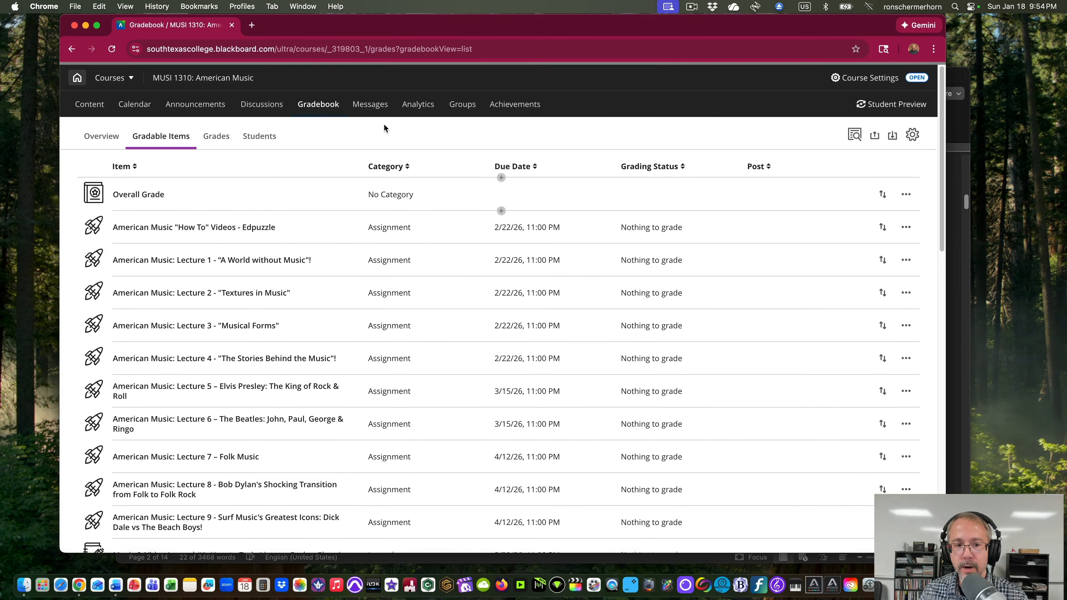
scroll(288, 203, "down", 20)
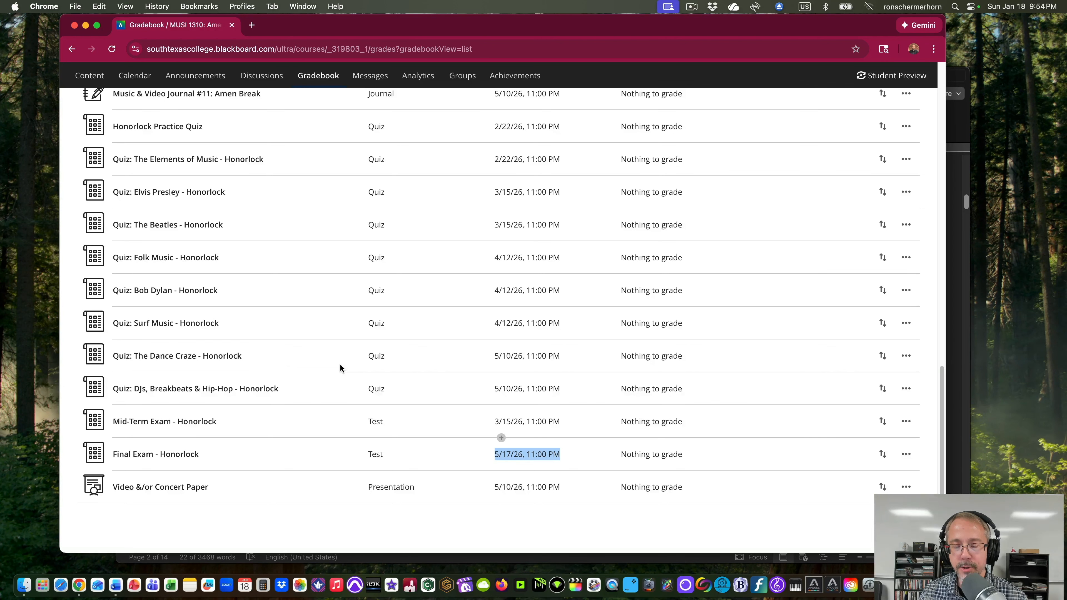
scroll(384, 104, "up", 1)
Compare the exam and concert paper dates in the Word document with the Gradebook, ending with the Gradebook in front.
left_click_drag(447, 22, 483, 130)
left_click_drag(638, 86, 539, 55)
scroll(420, 219, "down", 3)
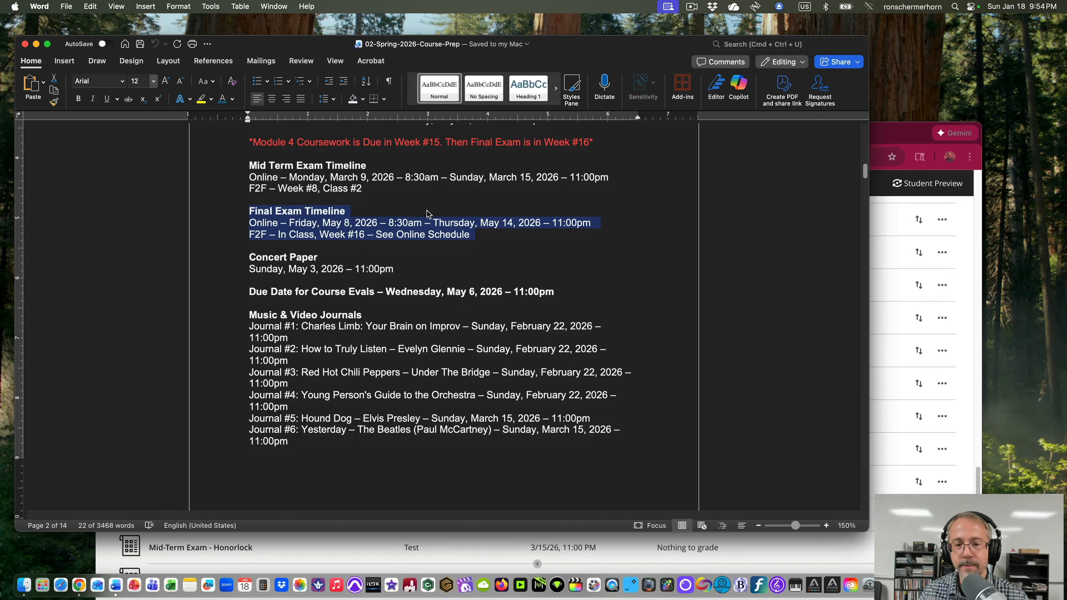
scroll(361, 231, "up", 1)
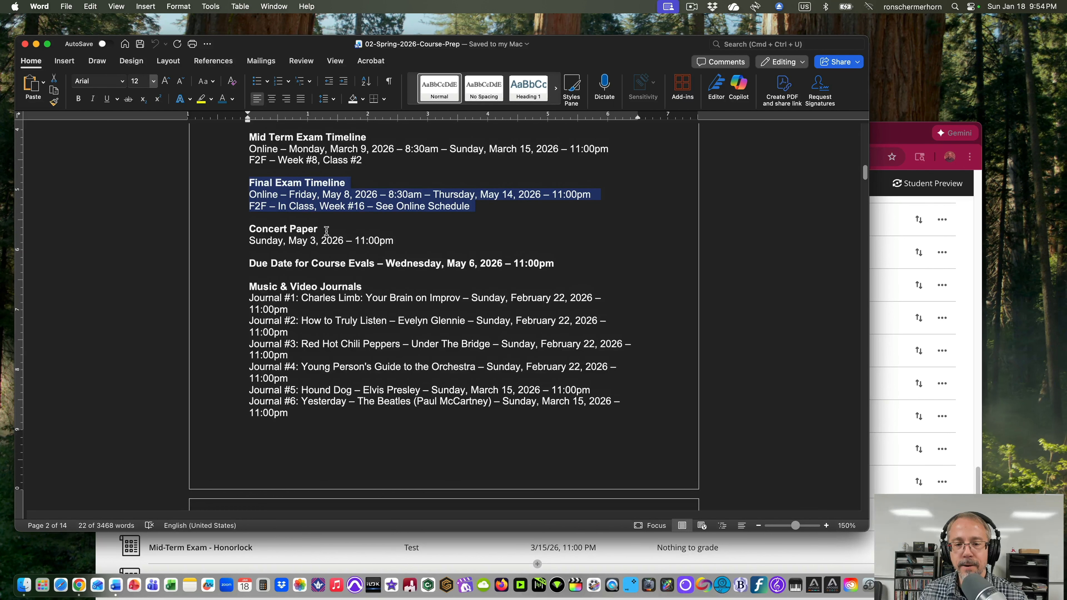
left_click_drag(894, 141, 849, 93)
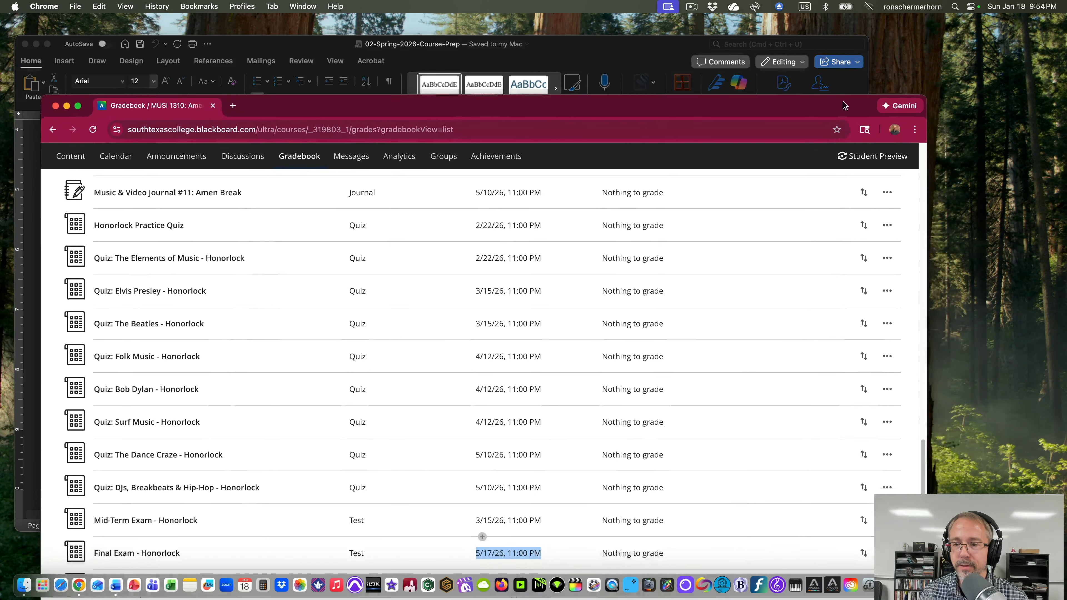
Open Batch Edit for the MUSI 1310 course content and move the browser window higher on the desktop.
scroll(312, 226, "up", 15)
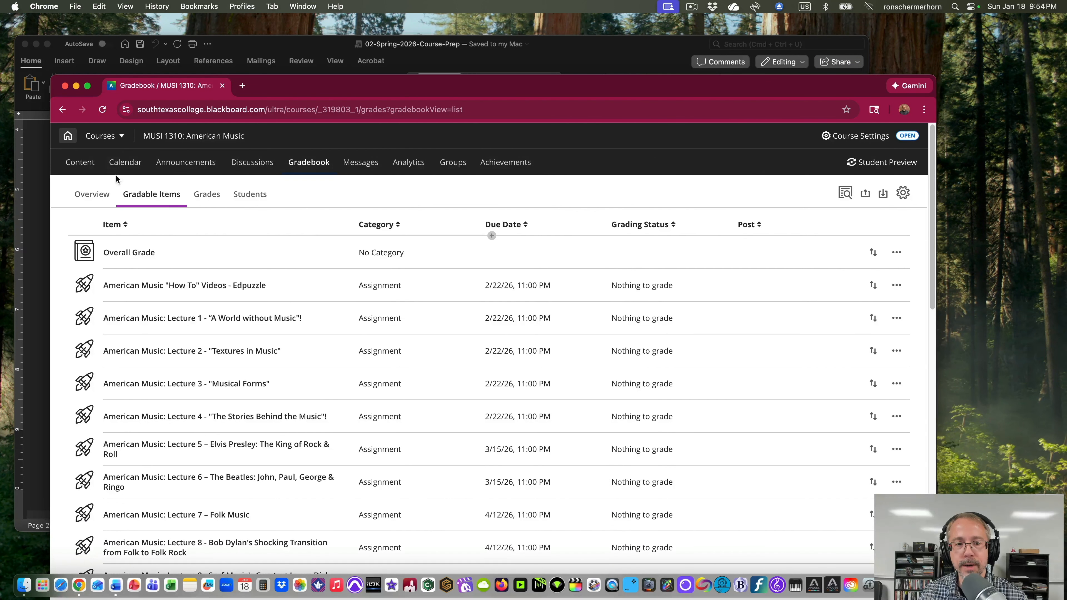
left_click(79, 164)
left_click(712, 334)
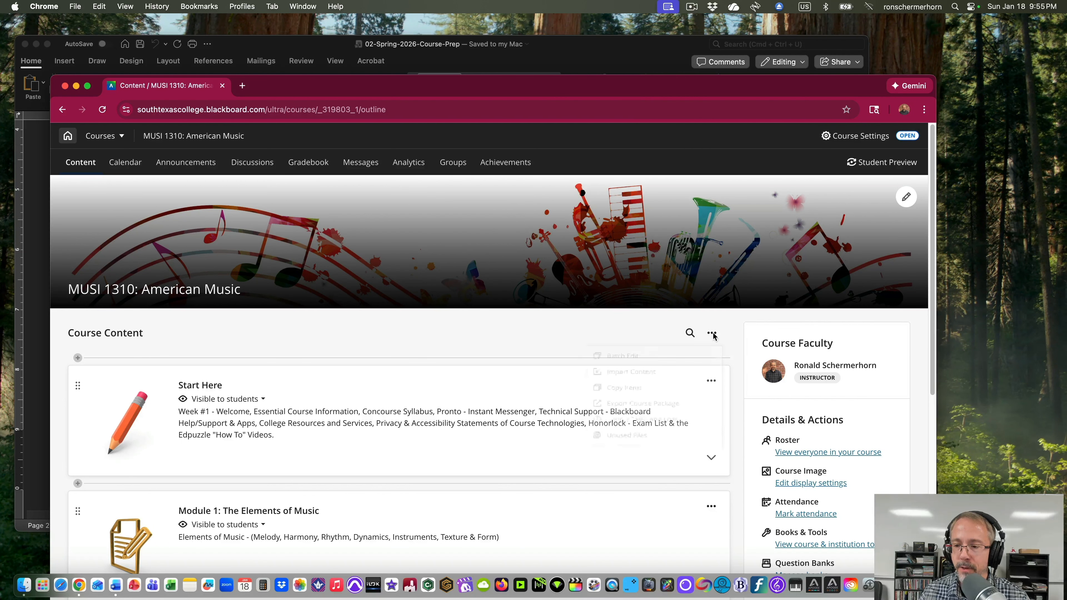
left_click(606, 359)
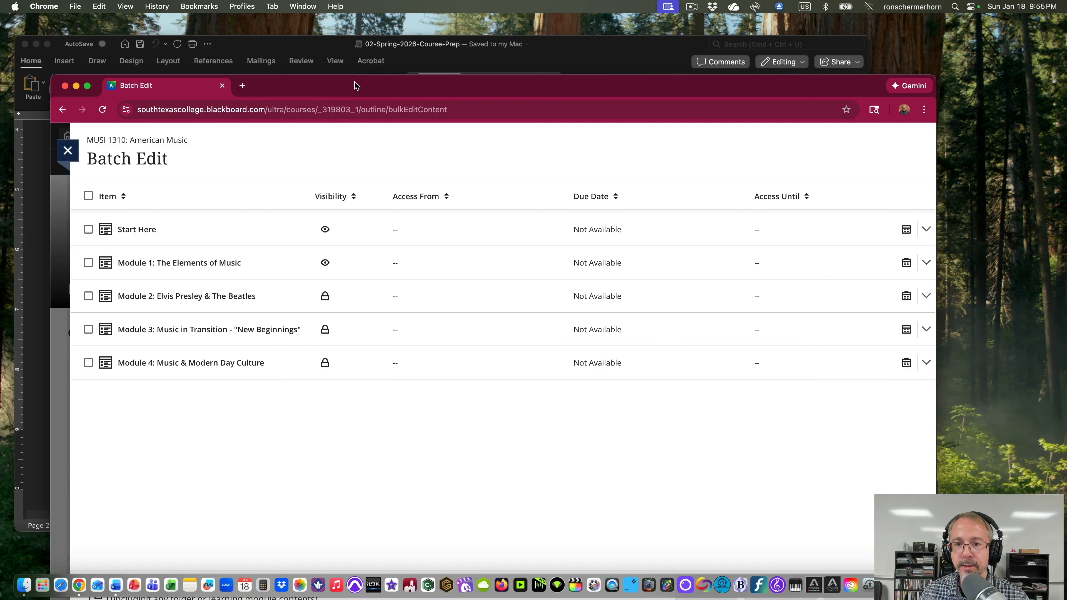
left_click_drag(356, 83, 375, 29)
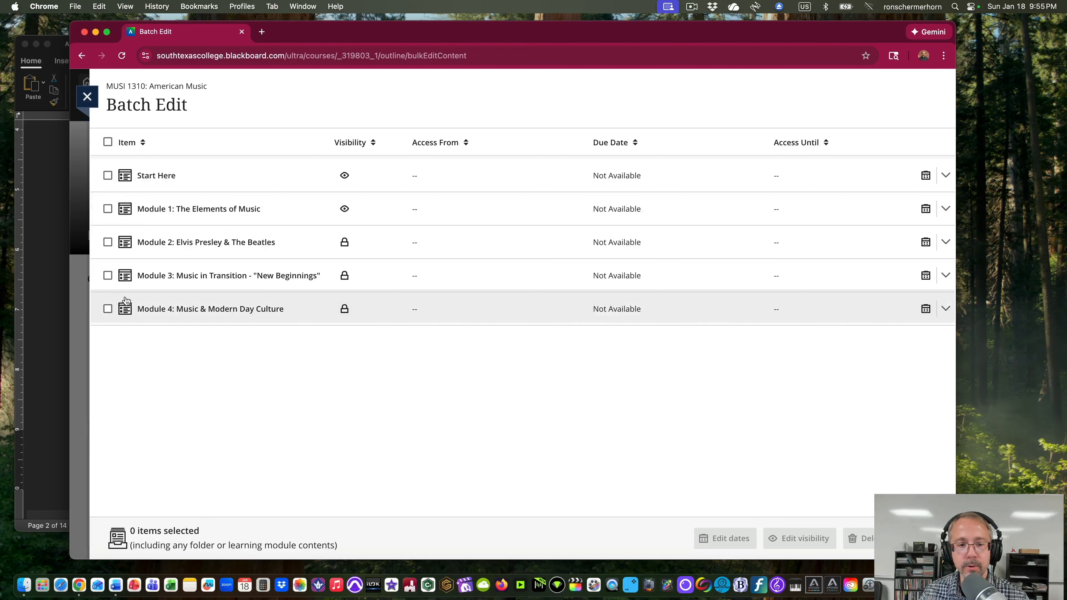
Expand Module 4 and its Week #16 folder, and select only the Final Exam - Honorlock item.
left_click(107, 309)
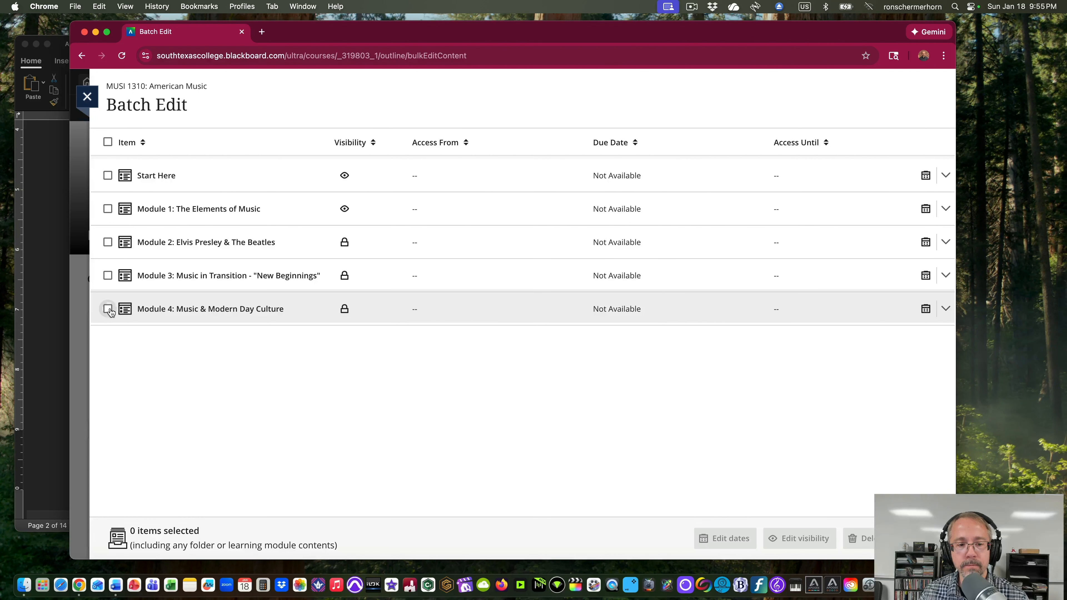
left_click(269, 317)
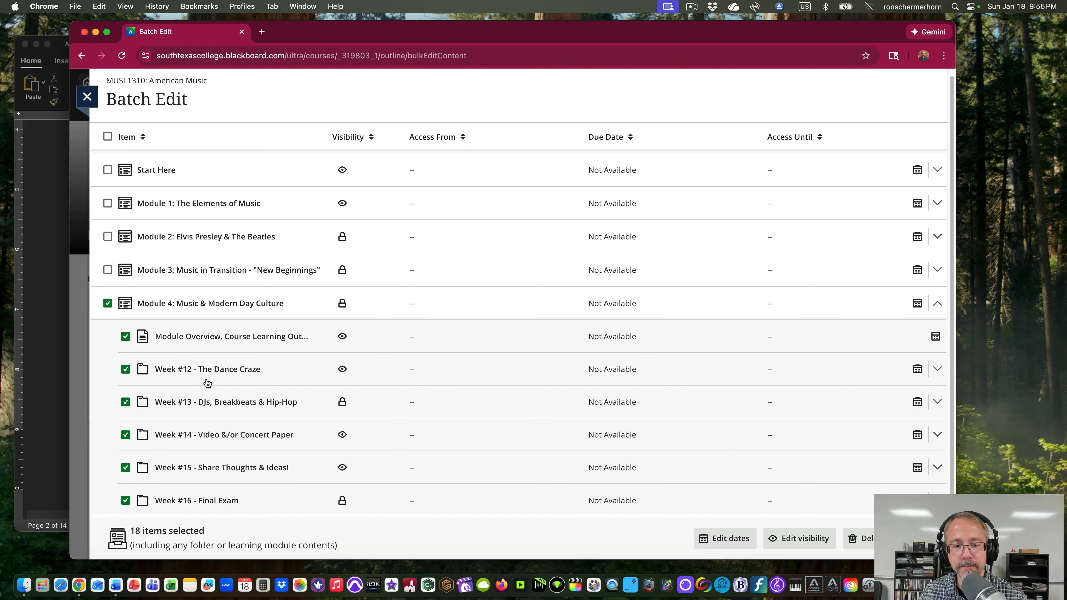
left_click(265, 498)
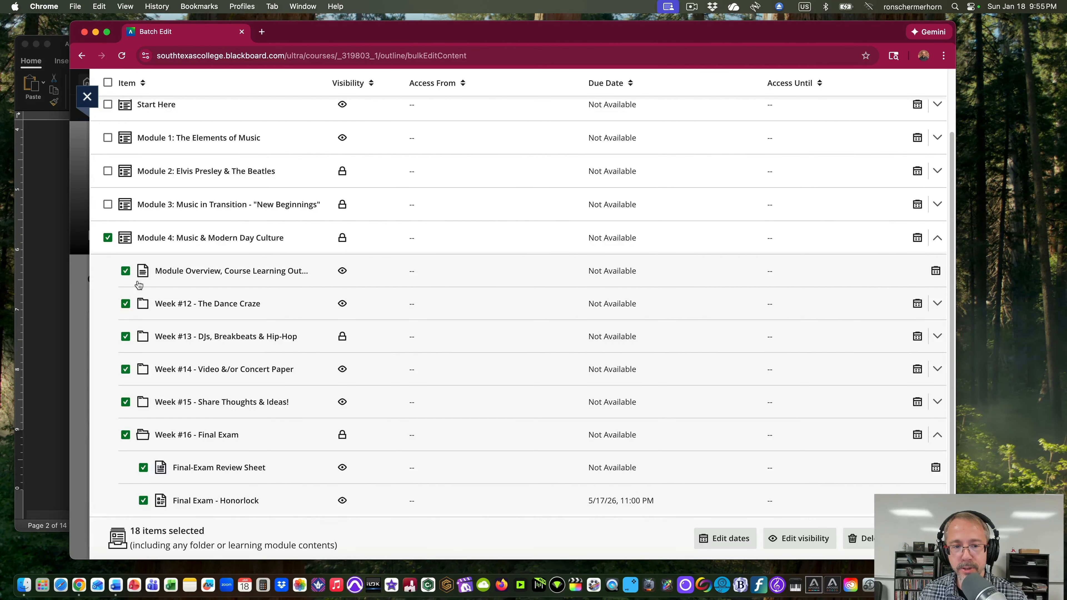
left_click(108, 239)
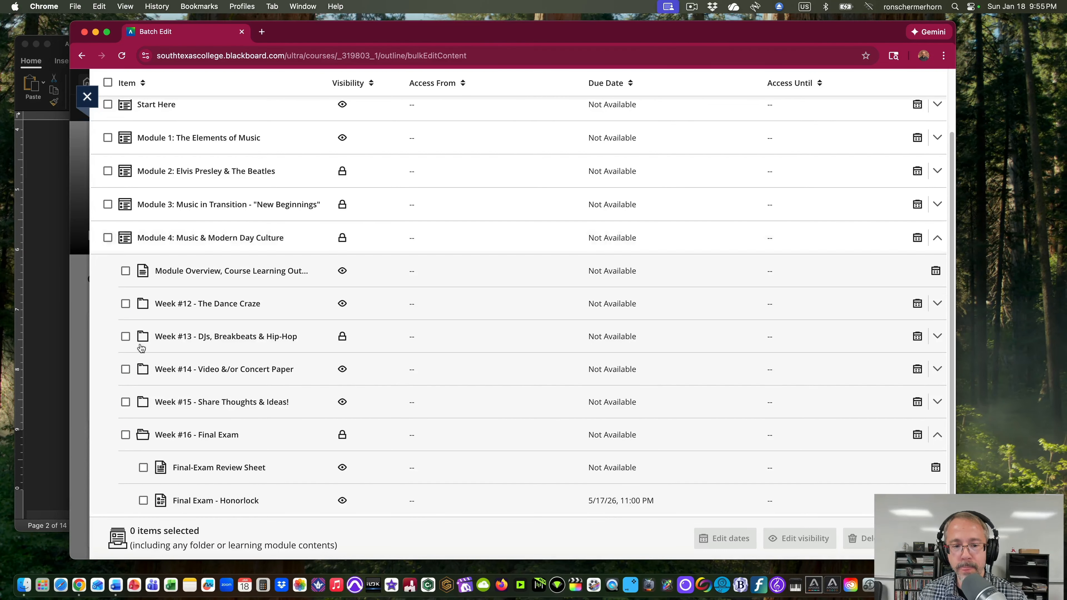
left_click(144, 501)
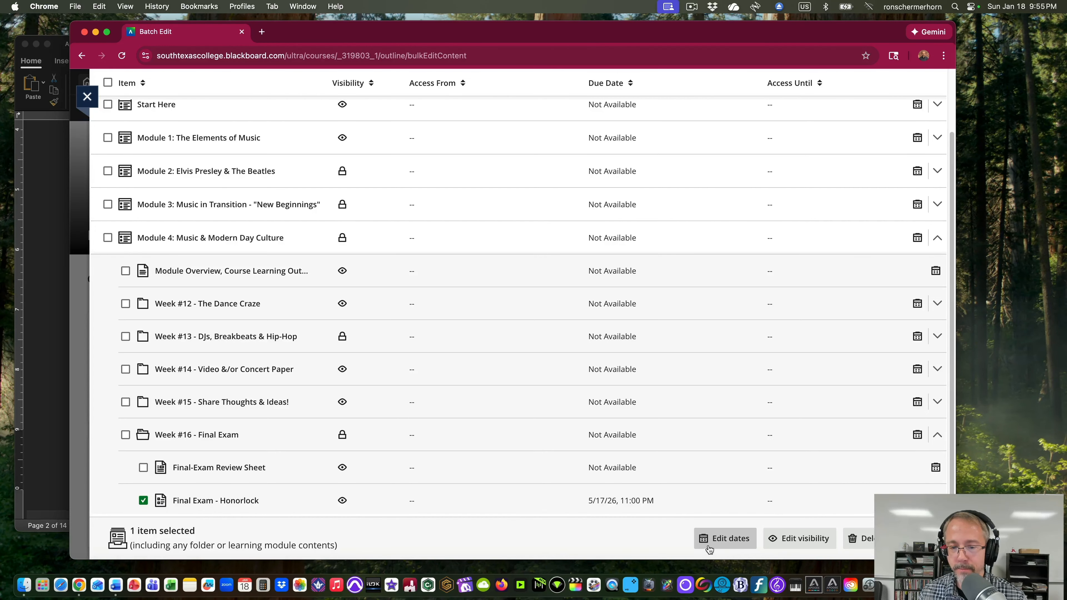
Start editing the selected exam's dates, enable the due date, and set it to 5/14/26.
left_click(730, 539)
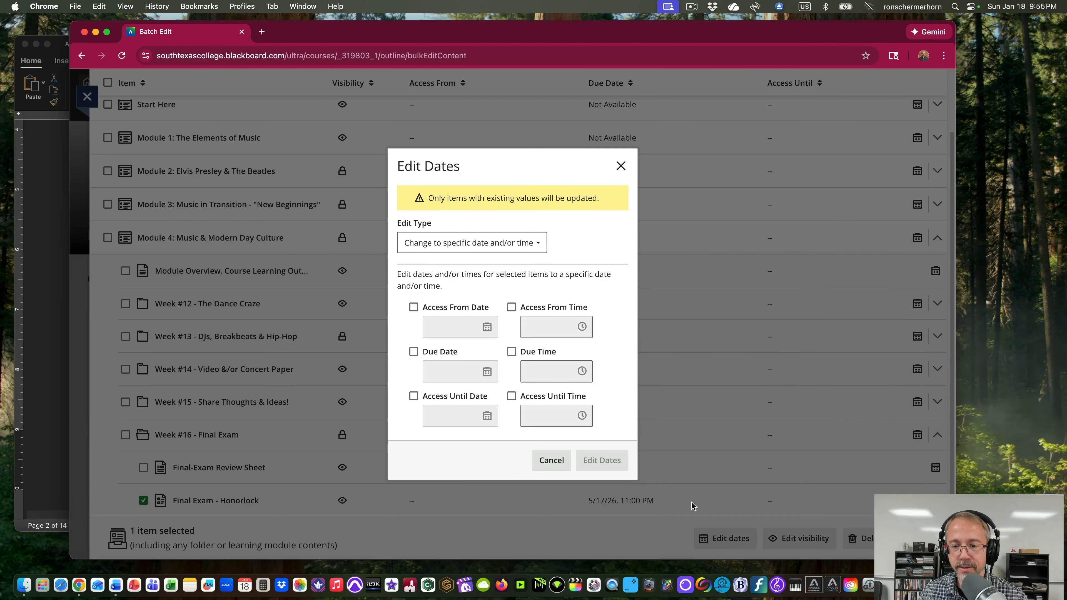
left_click(413, 352)
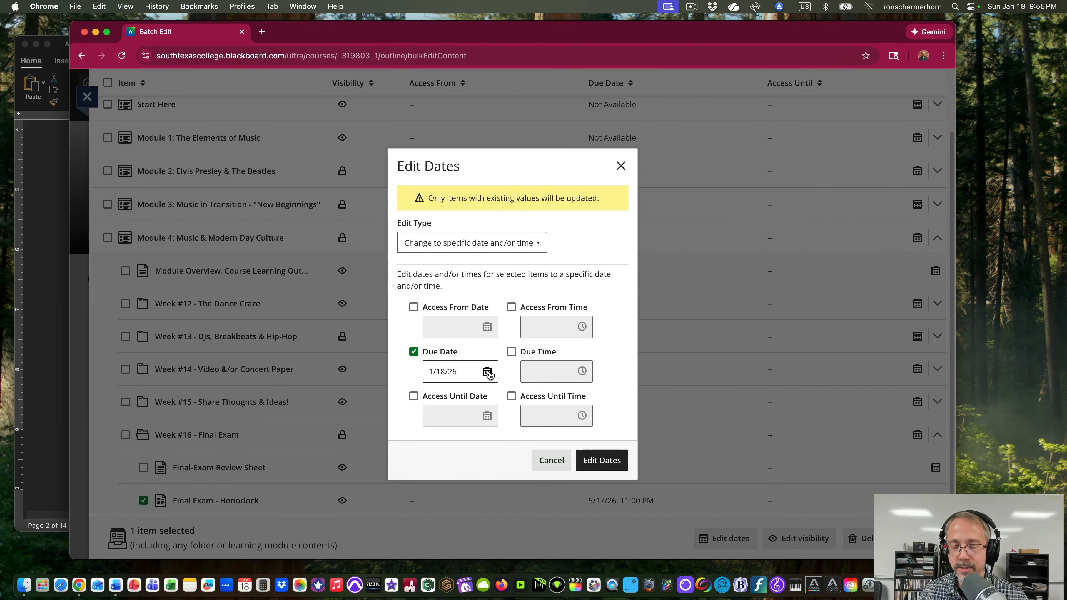
left_click(487, 372)
left_click(500, 242)
left_click(500, 242)
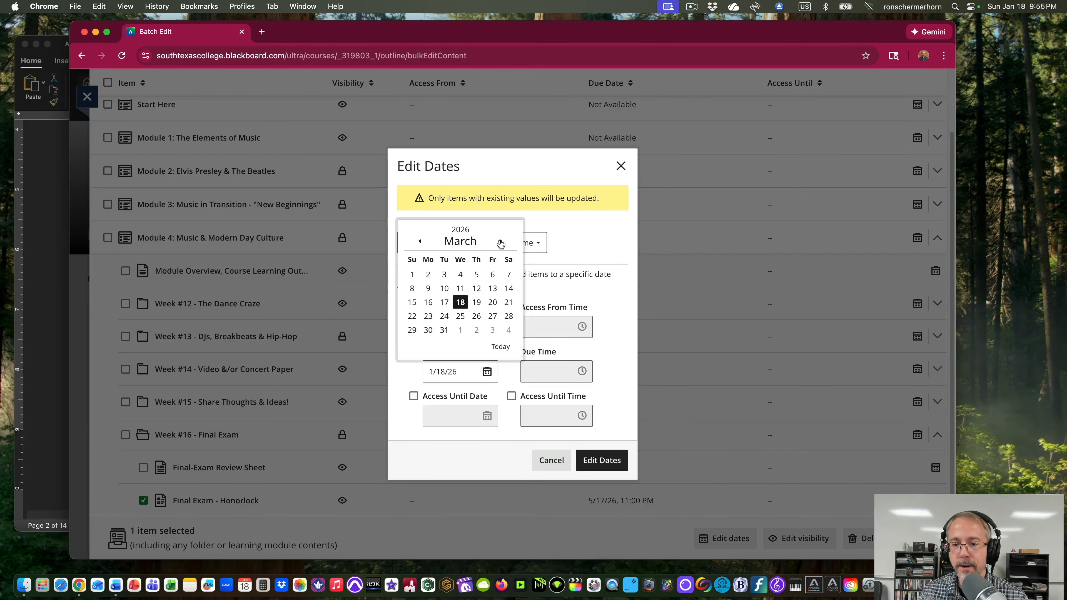
left_click(501, 242)
left_click(501, 241)
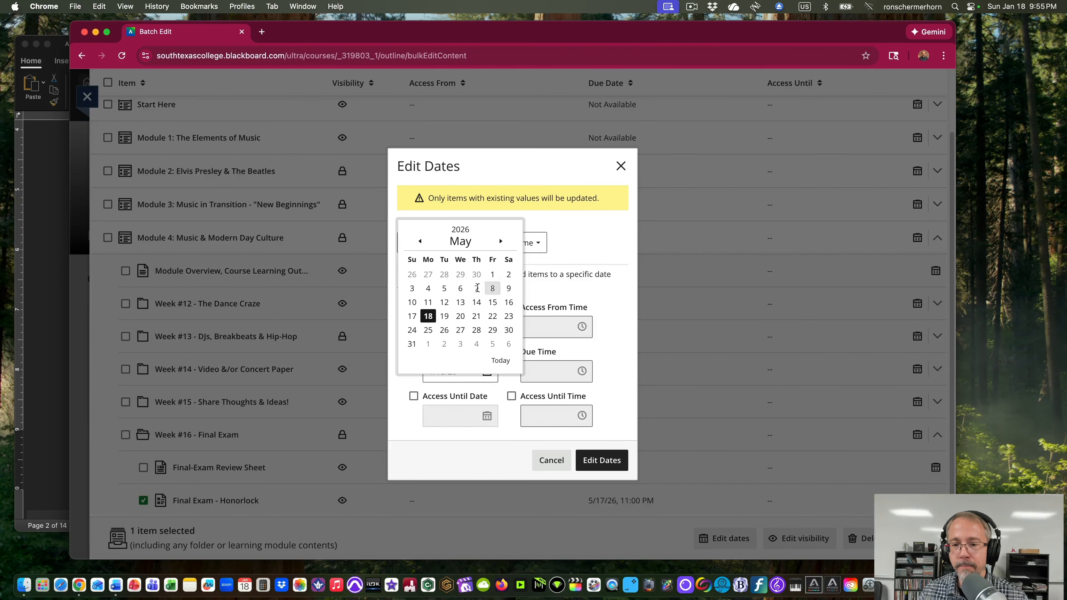
left_click(481, 308)
Enable the due time for the final exam and set it to 11:00 PM.
left_click(512, 355)
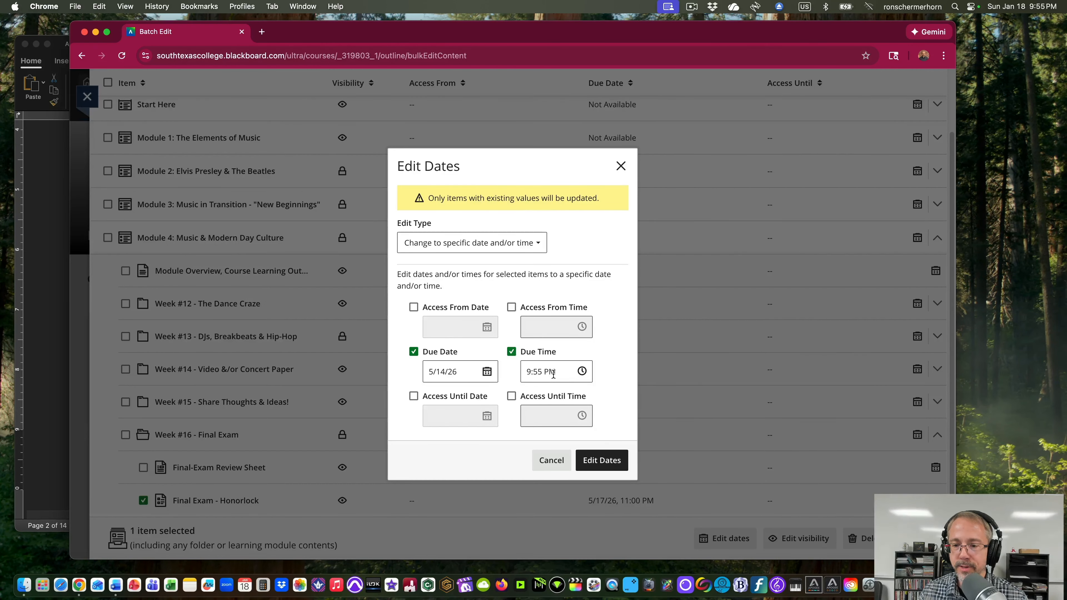
left_click_drag(558, 373, 518, 377)
key("BackSpace")
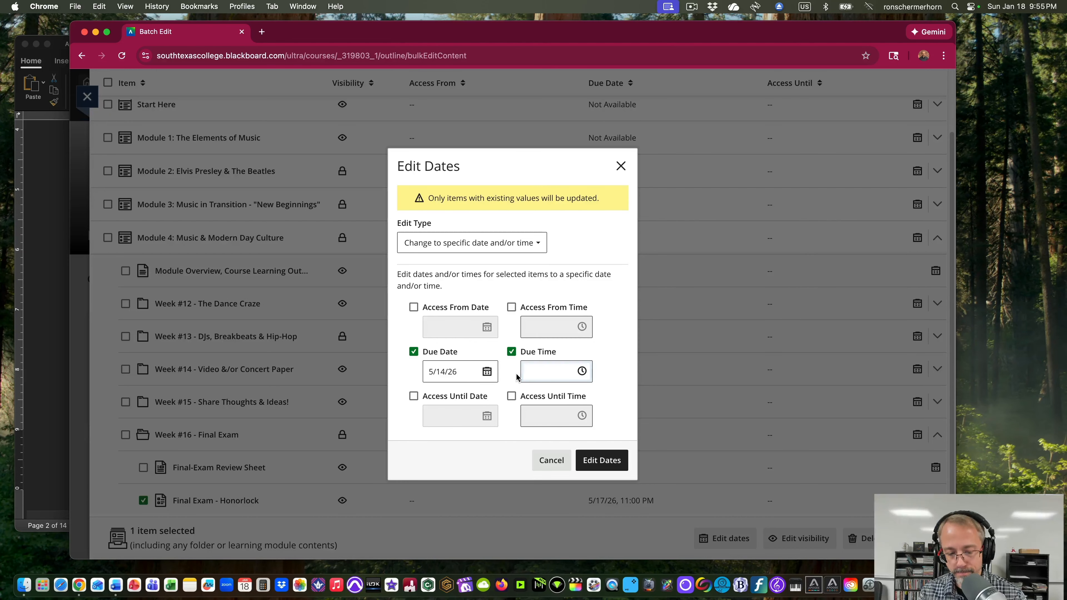
type("11")
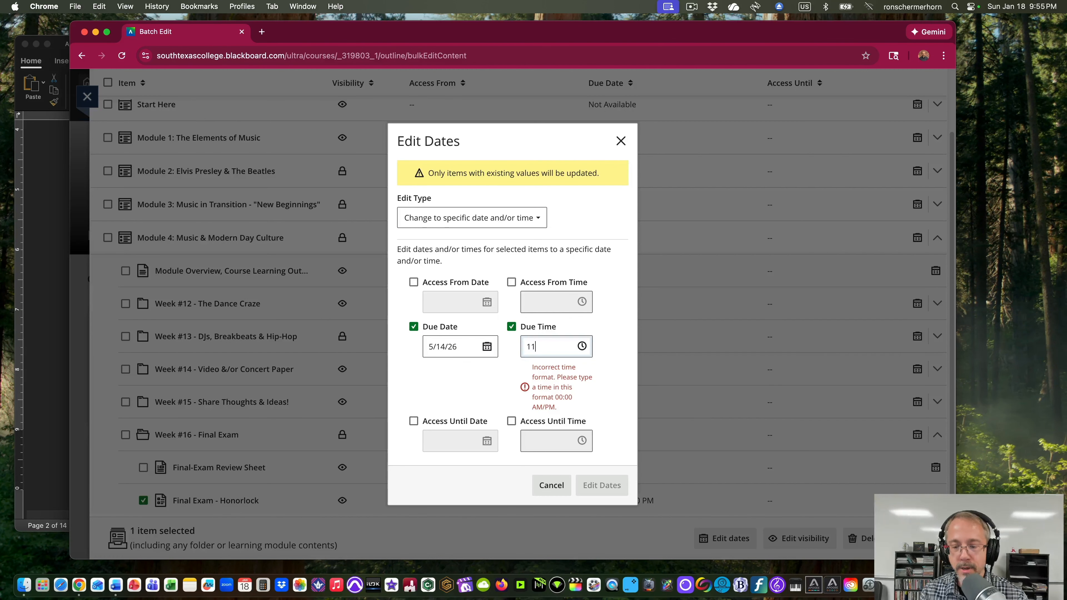
type(":00 PM")
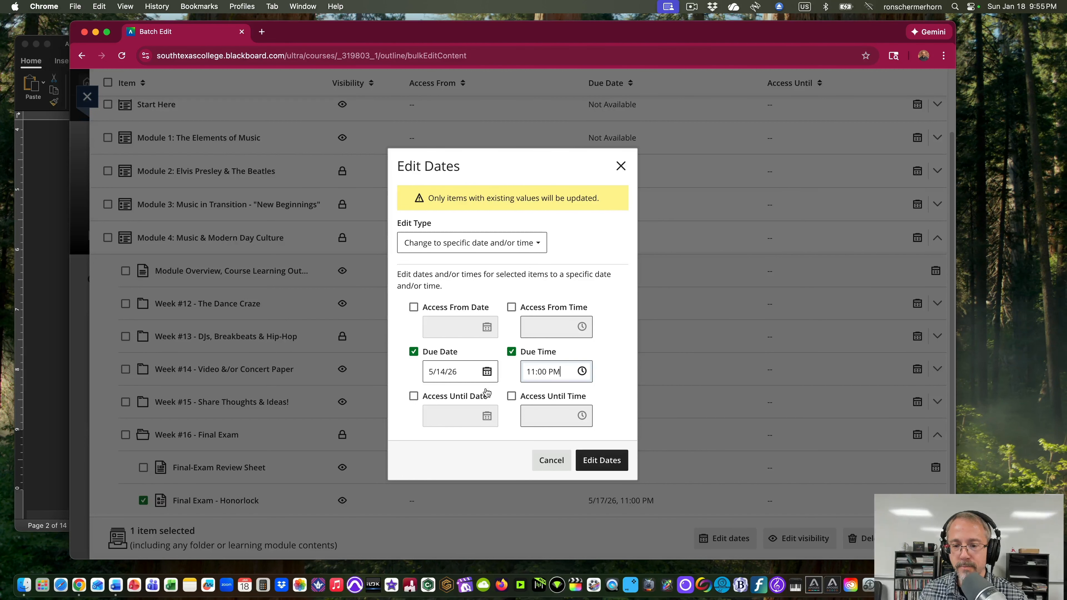
Check the new date against the Final Exam Timeline in Word, and apply the Final Exam date edit in the full-screen browser.
left_click_drag(413, 29, 497, 24)
left_click(103, 146)
left_click_drag(311, 53, 322, 37)
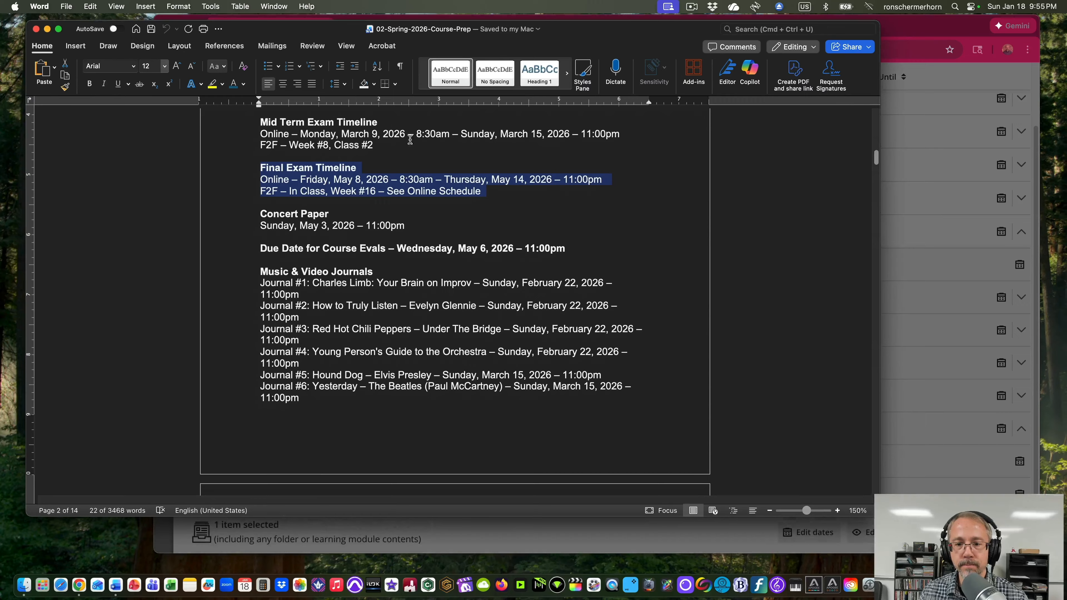
left_click(919, 27)
left_click(192, 27)
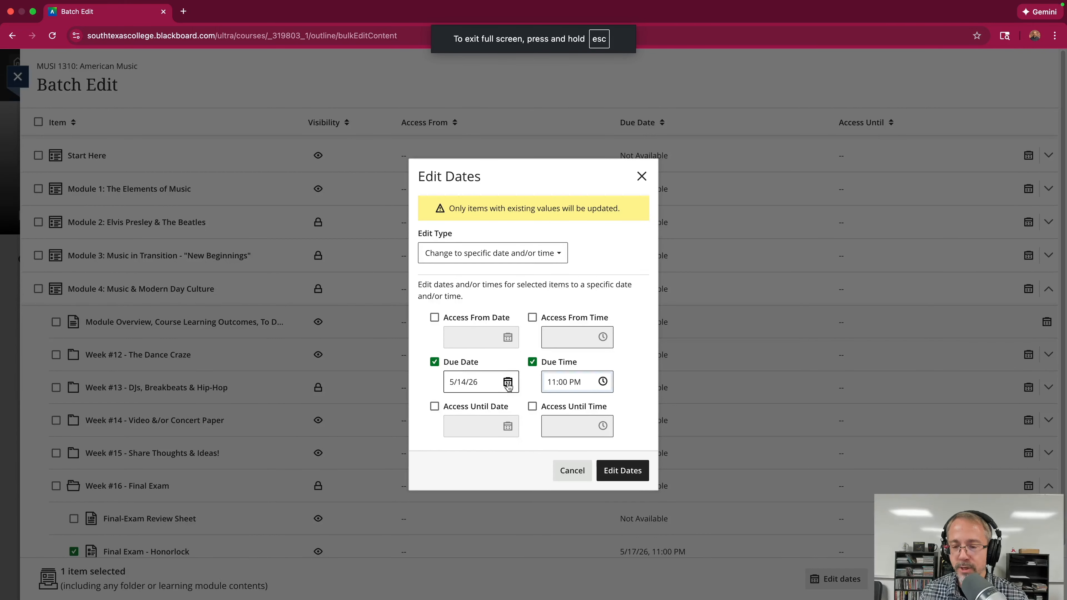
left_click(623, 470)
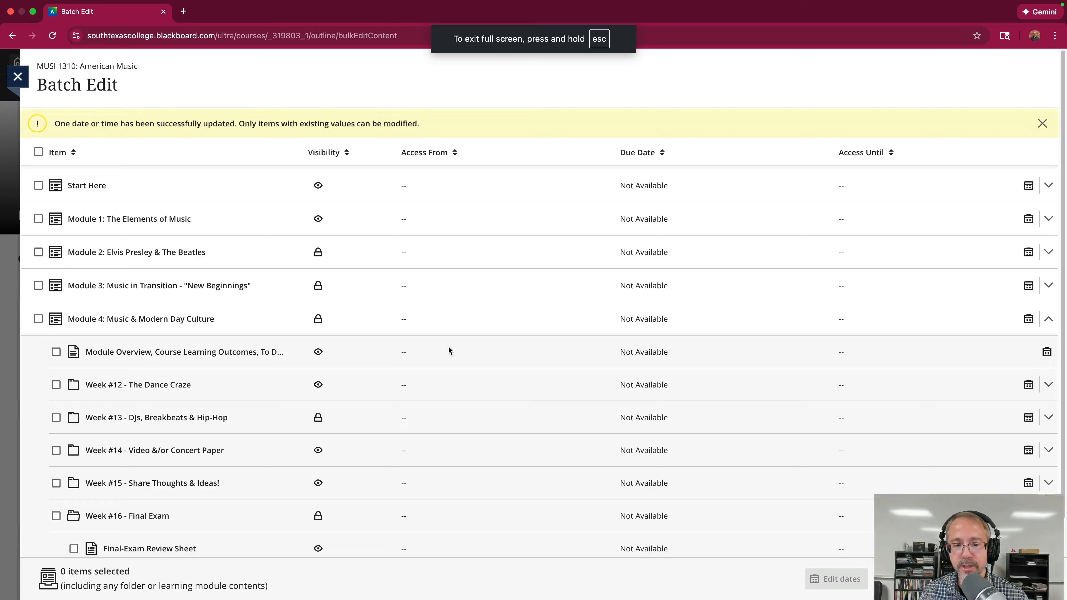
scroll(449, 350, "down", 2)
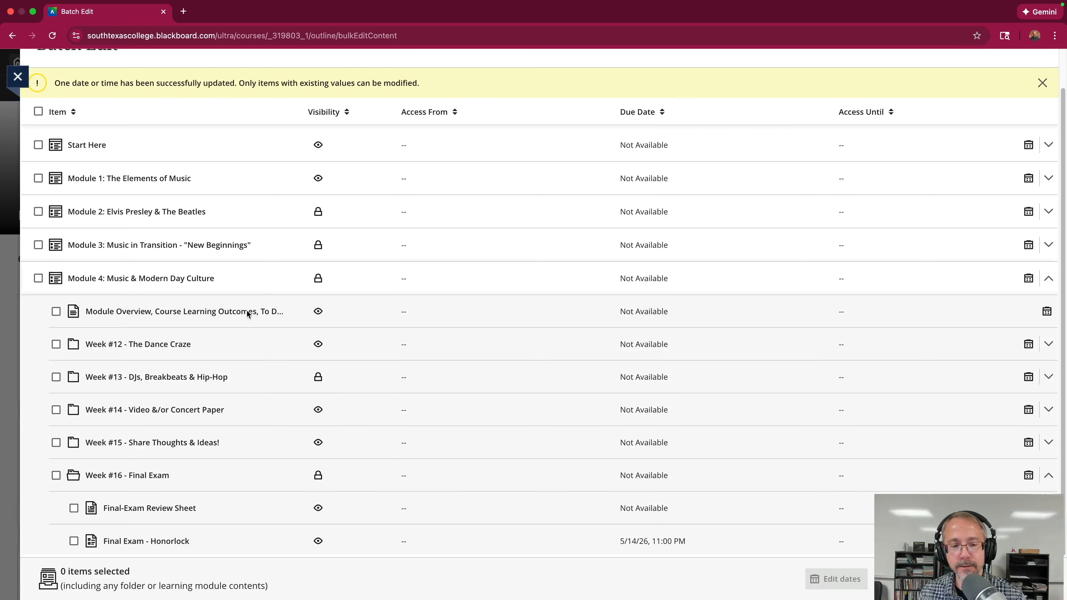
Expand the Week #14 folder, set the Video &/or Concert Paper due date to 5/3/26, and save it.
left_click(197, 410)
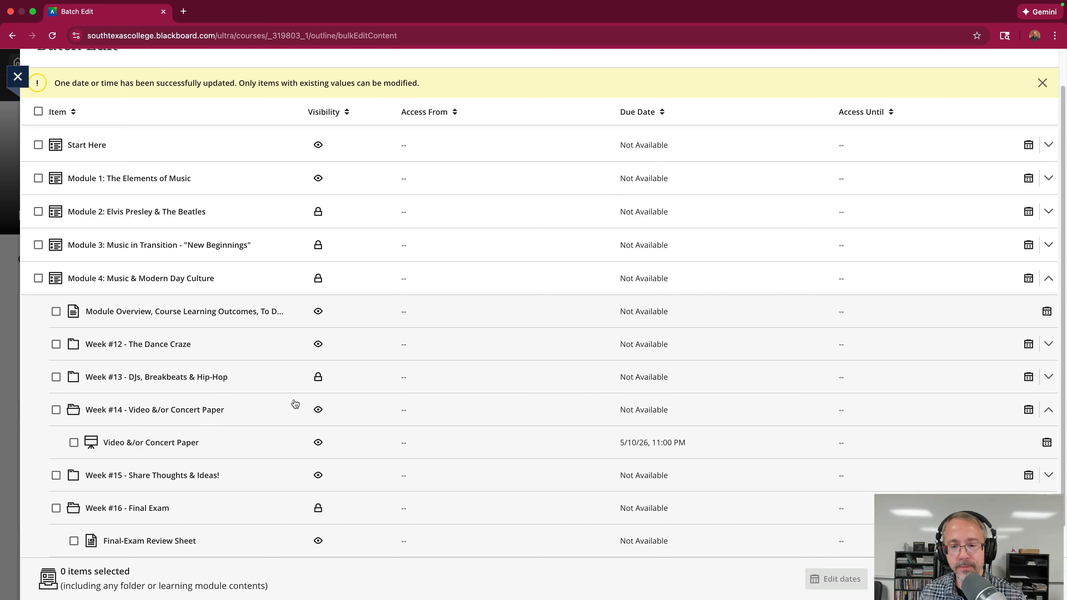
scroll(151, 397, "down", 1)
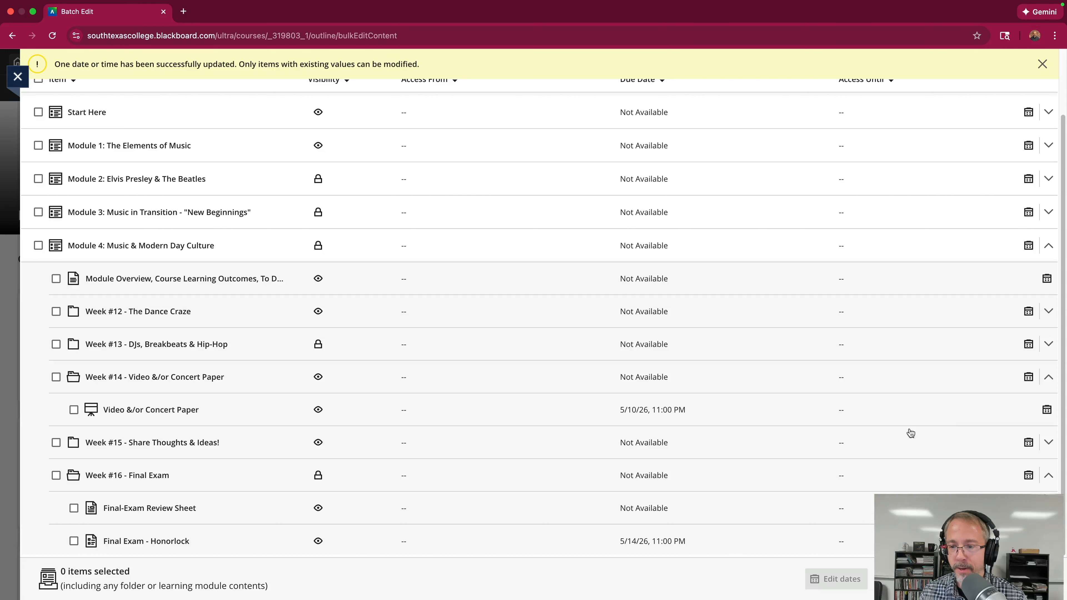
left_click(1047, 410)
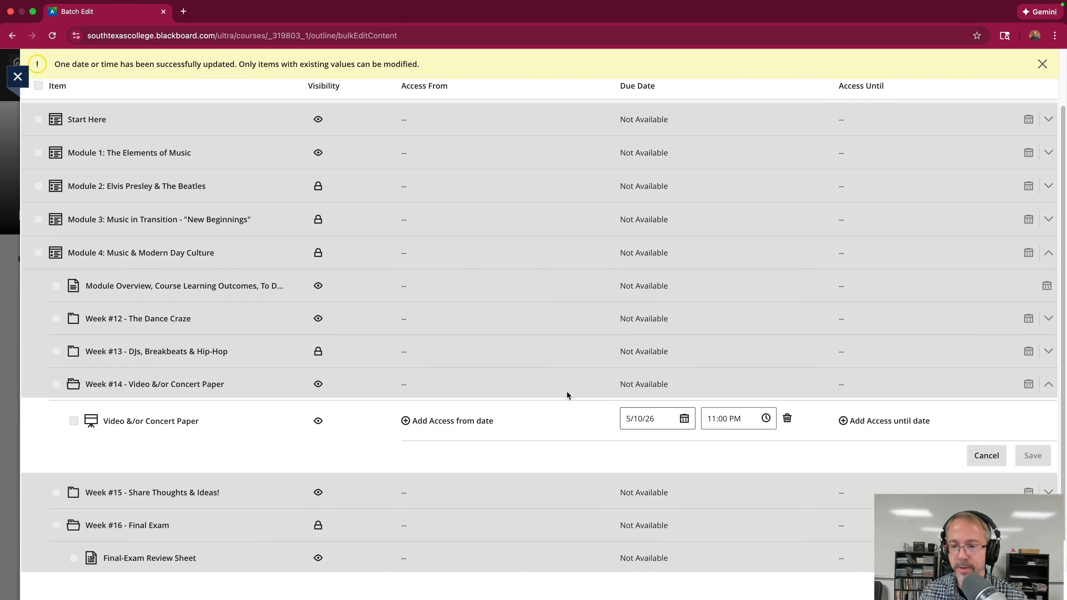
left_click(685, 419)
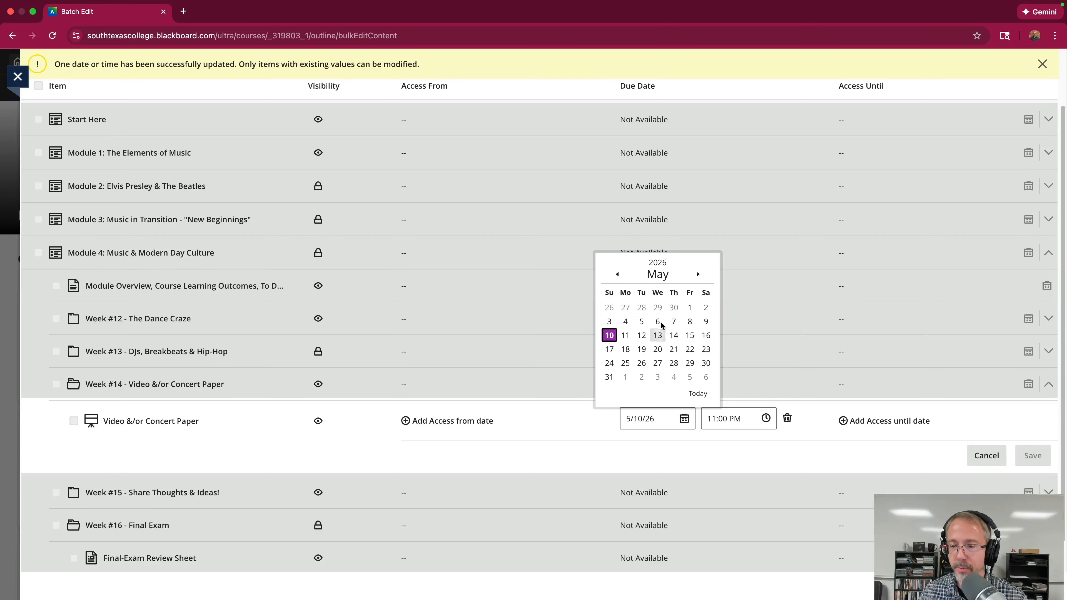
left_click(608, 322)
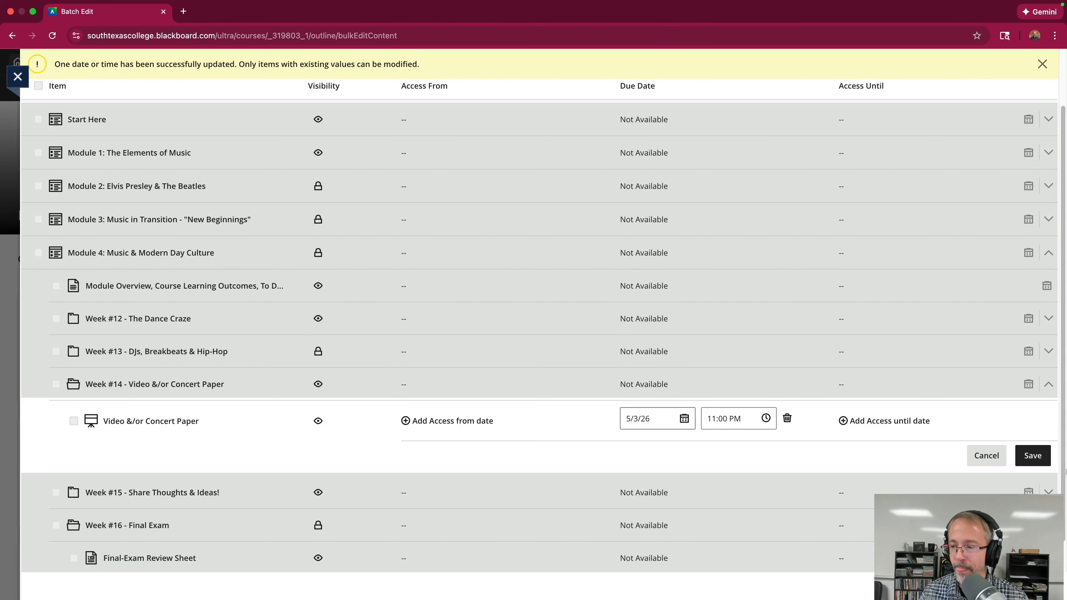
left_click(1032, 456)
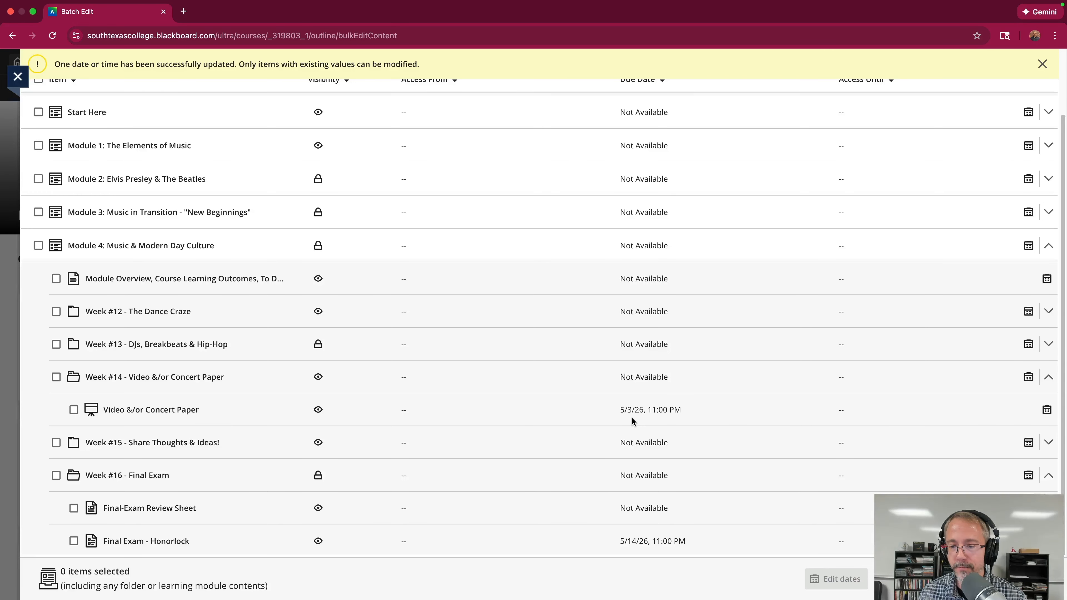
Review the item due dates in Module 2's Week #6 folder and Module 1's Week #2 folder.
scroll(686, 430, "up", 2)
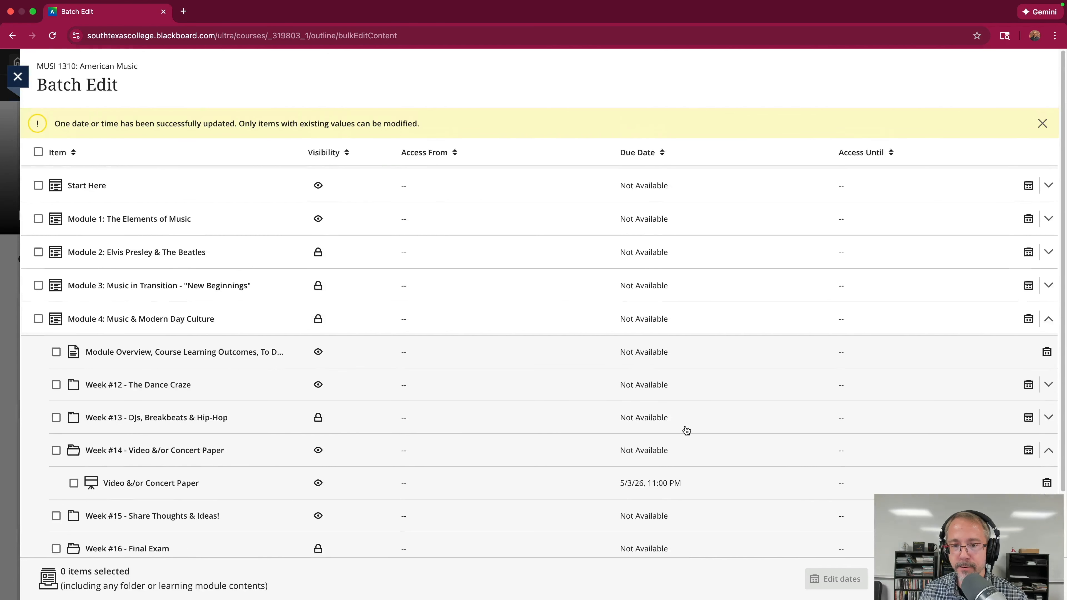
scroll(298, 203, "down", 2)
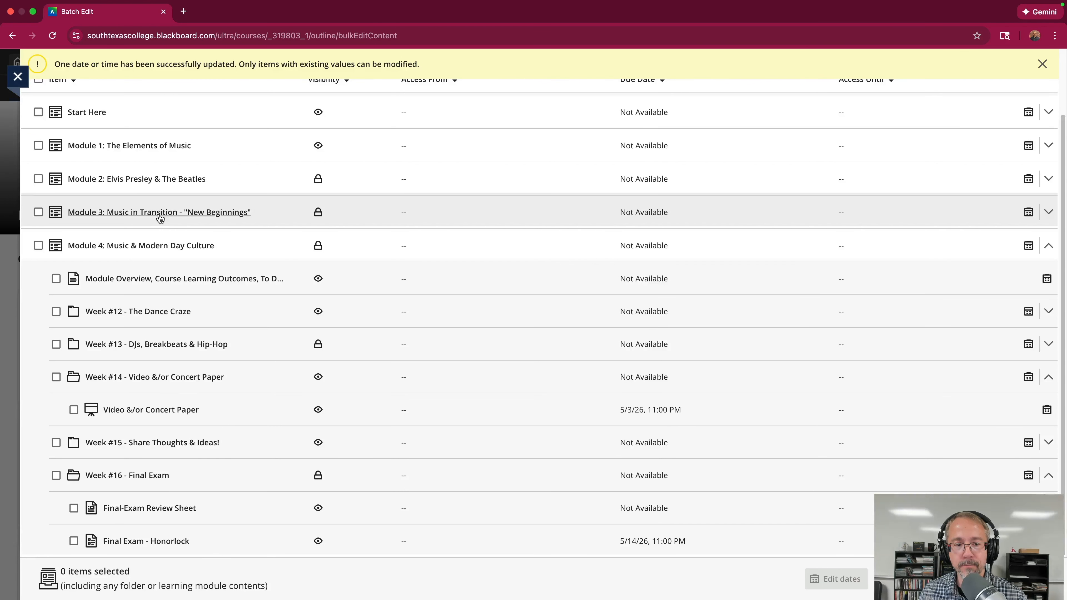
left_click(152, 176)
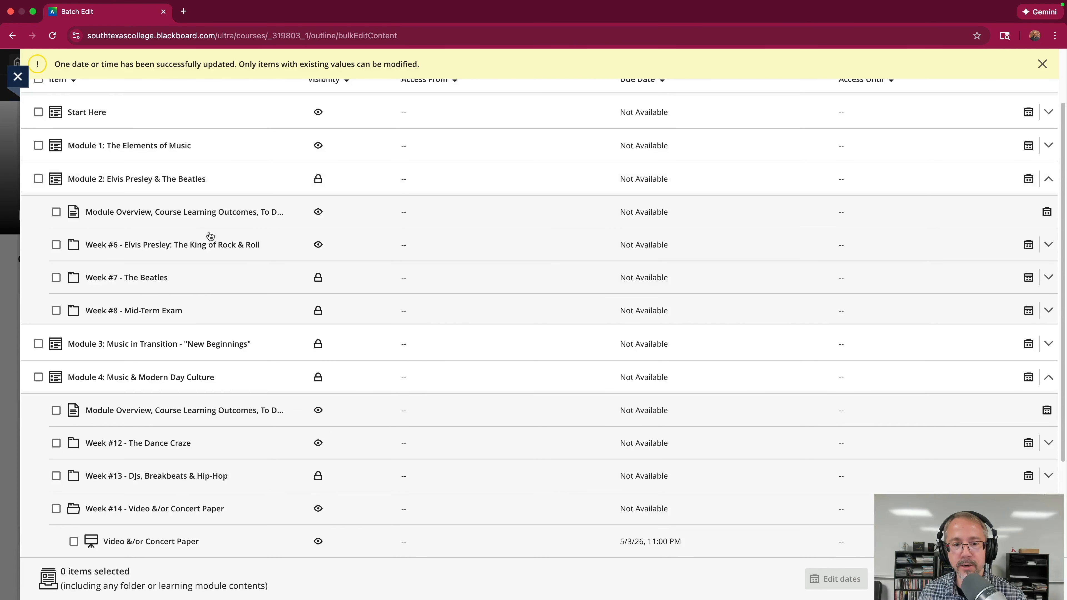
left_click(204, 246)
scroll(361, 306, "down", 3)
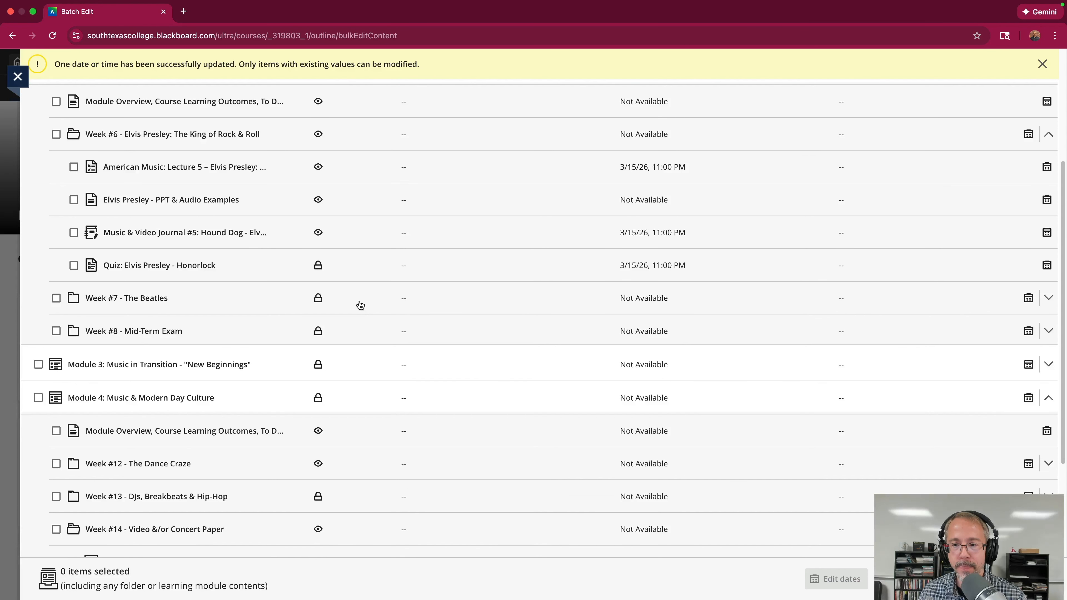
scroll(487, 314, "up", 5)
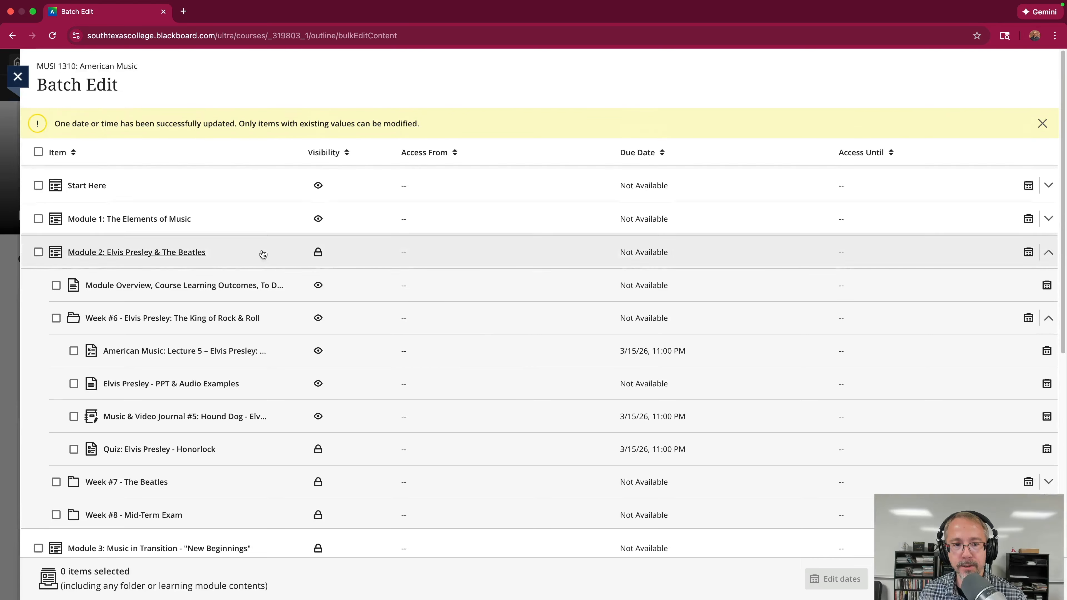
left_click(191, 219)
scroll(231, 245, "down", 2)
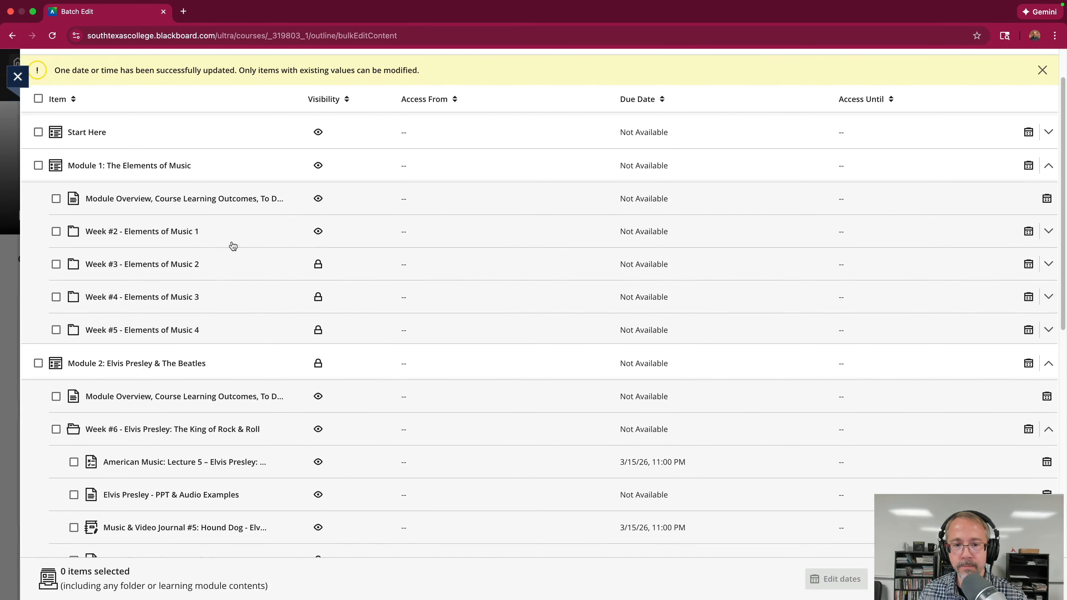
left_click(177, 238)
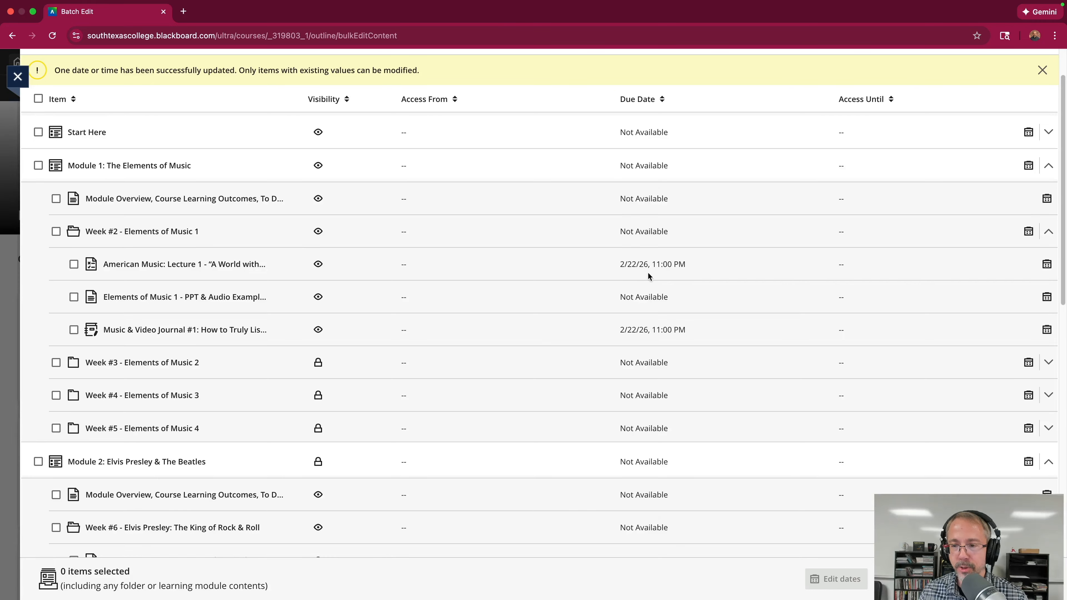
scroll(685, 305, "down", 1)
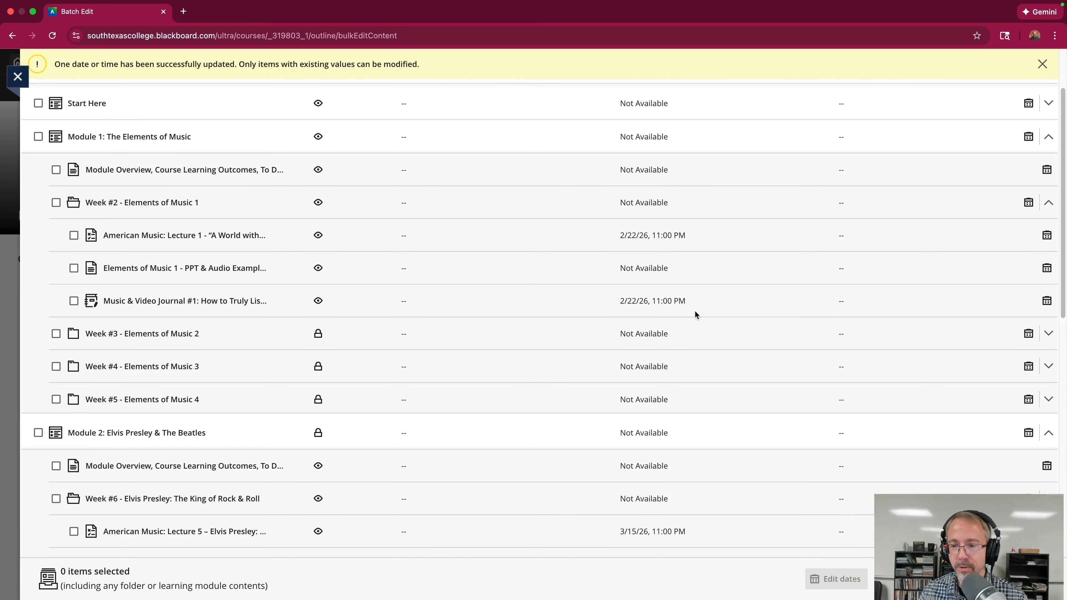
Look through the batch edit list from Module 1 to Module 4, checking the due dates in the expanded week folders.
scroll(647, 314, "down", 1)
scroll(668, 299, "down", 1)
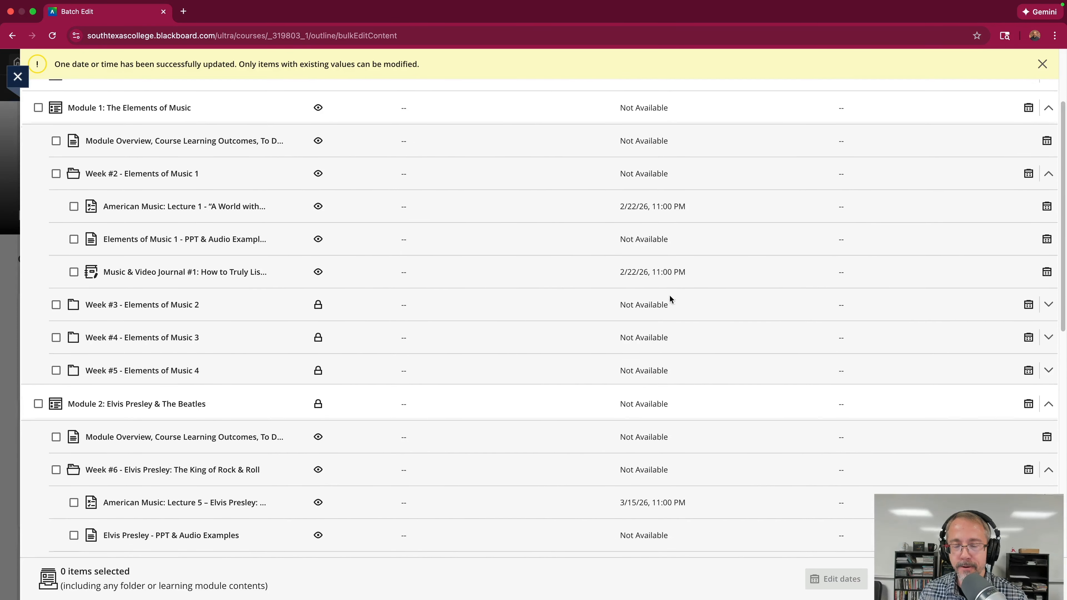
scroll(631, 283, "down", 1)
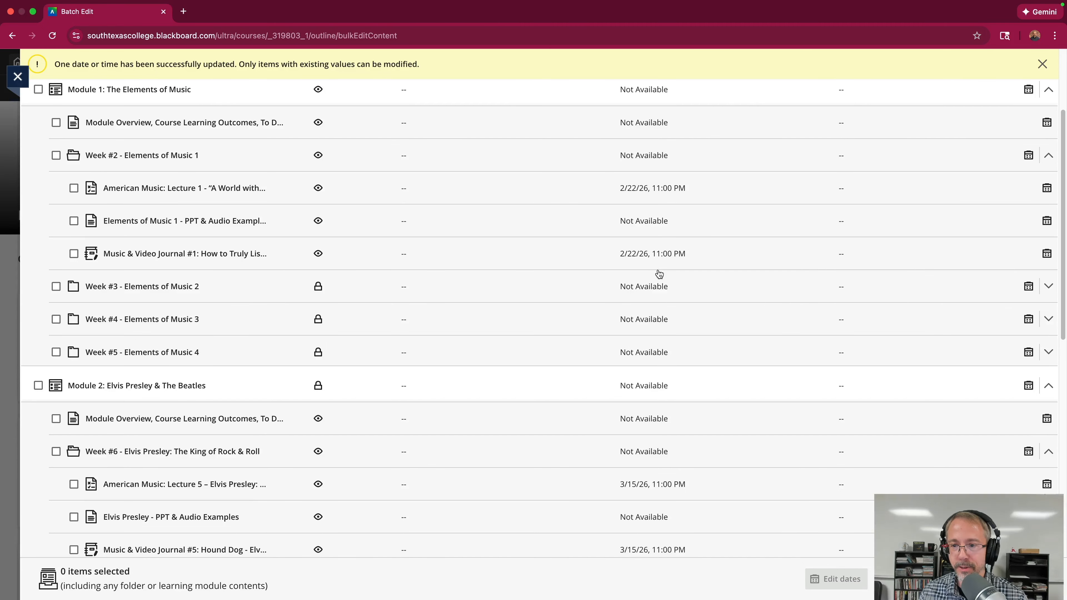
scroll(262, 341, "down", 6)
scroll(358, 274, "up", 7)
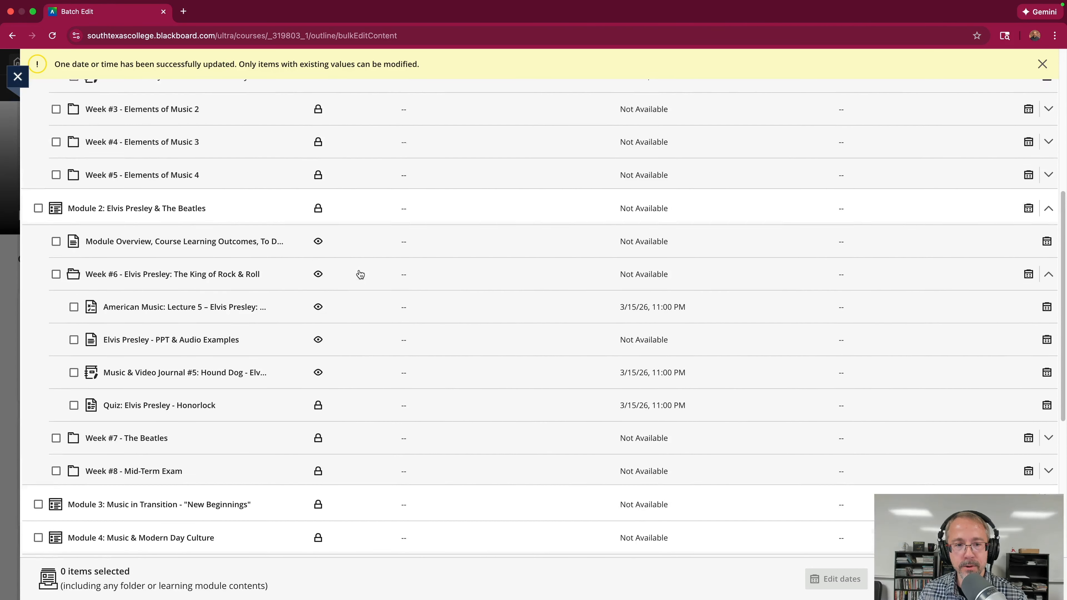
scroll(360, 274, "down", 5)
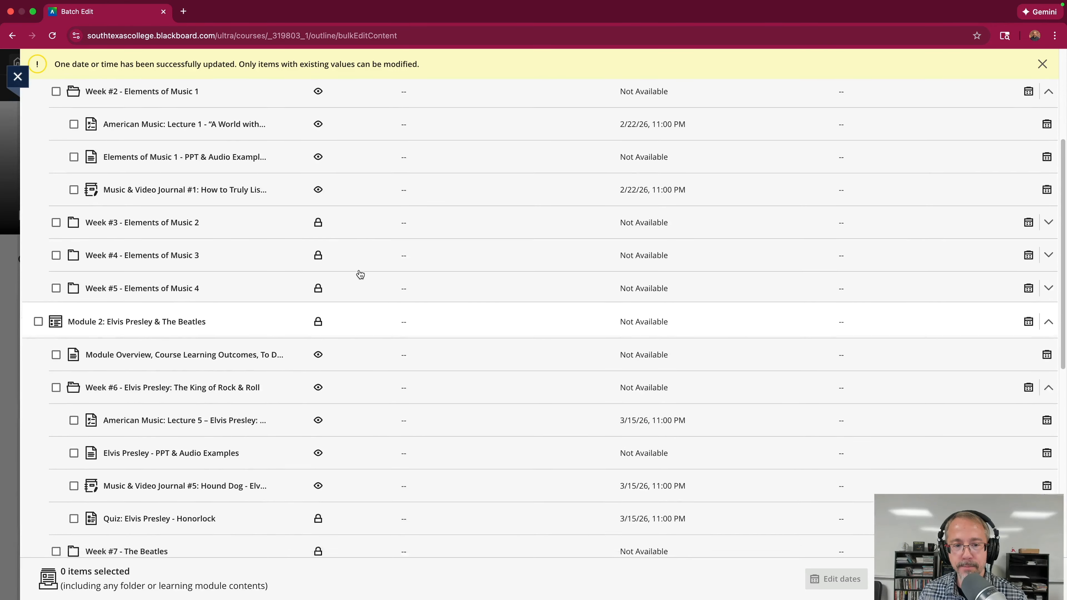
scroll(359, 274, "down", 8)
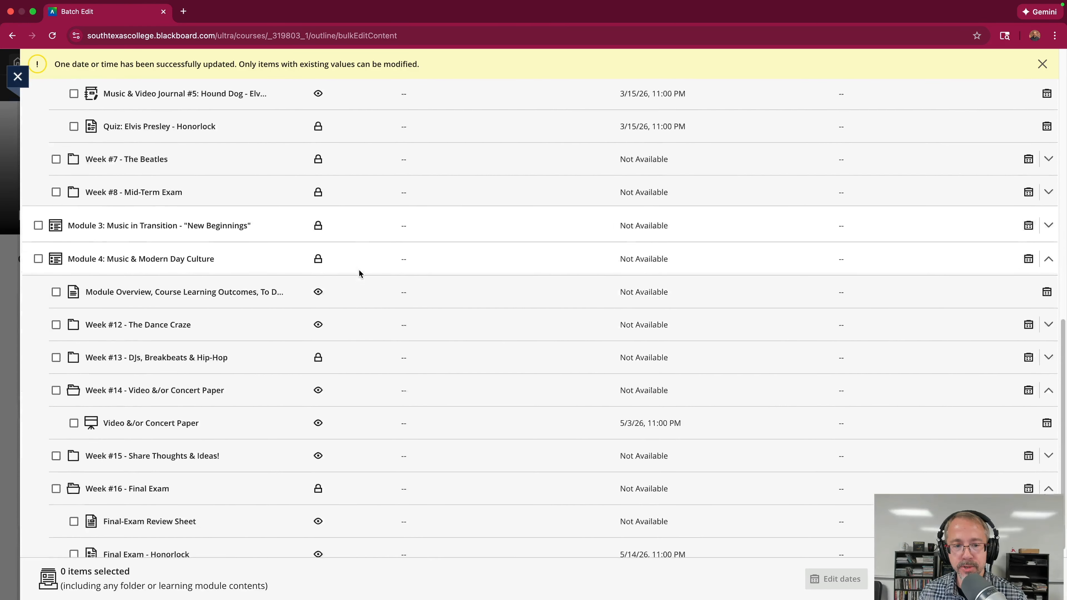
Expand Module 3's Week #9 folder and Module 4's Week #13 folder to review their item due dates.
left_click(154, 221)
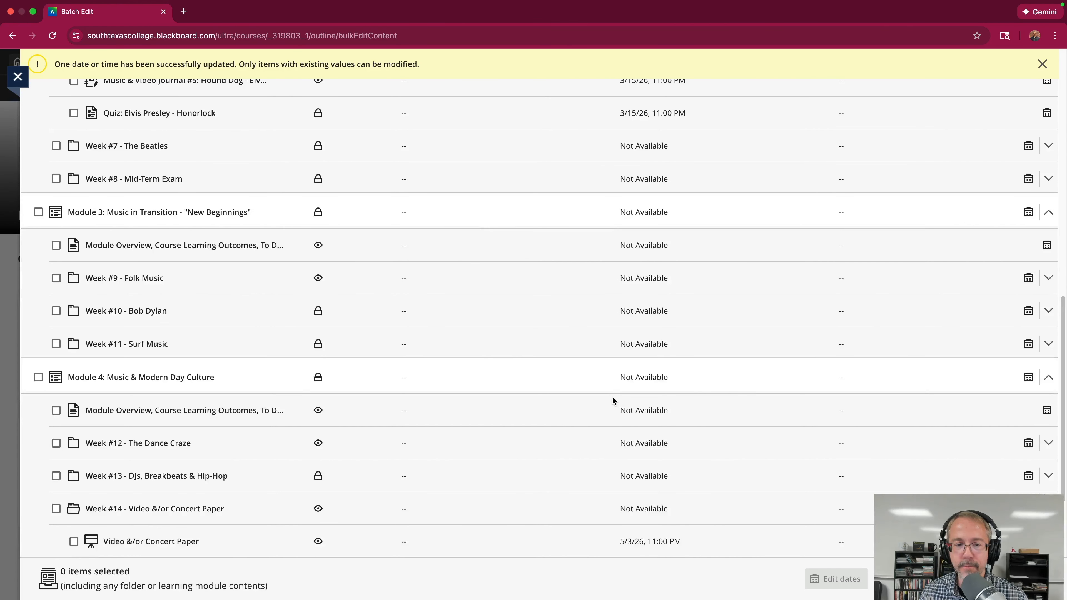
left_click(128, 279)
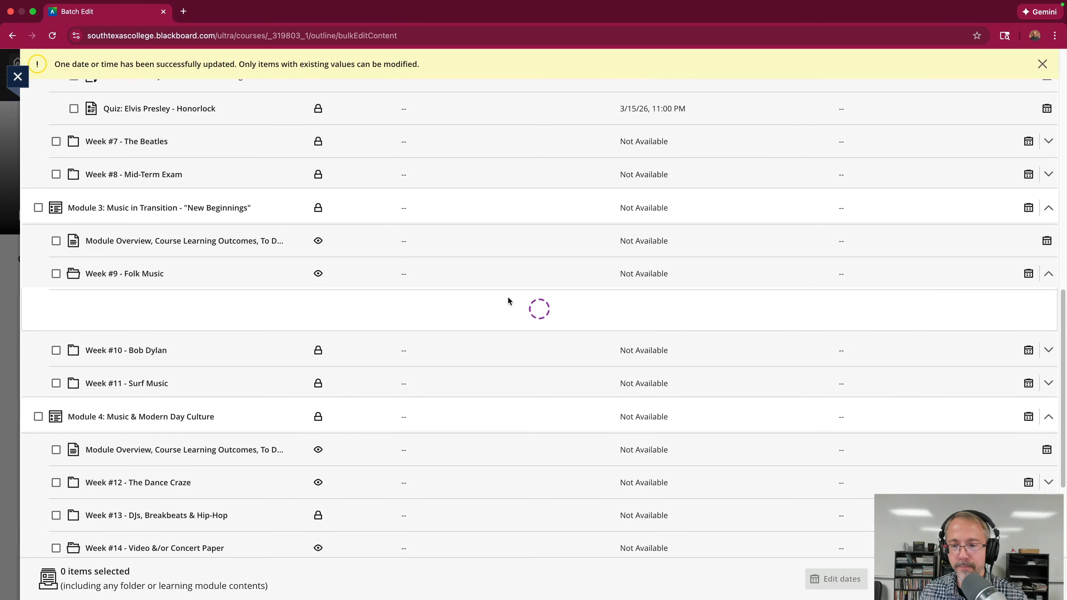
scroll(507, 302, "down", 2)
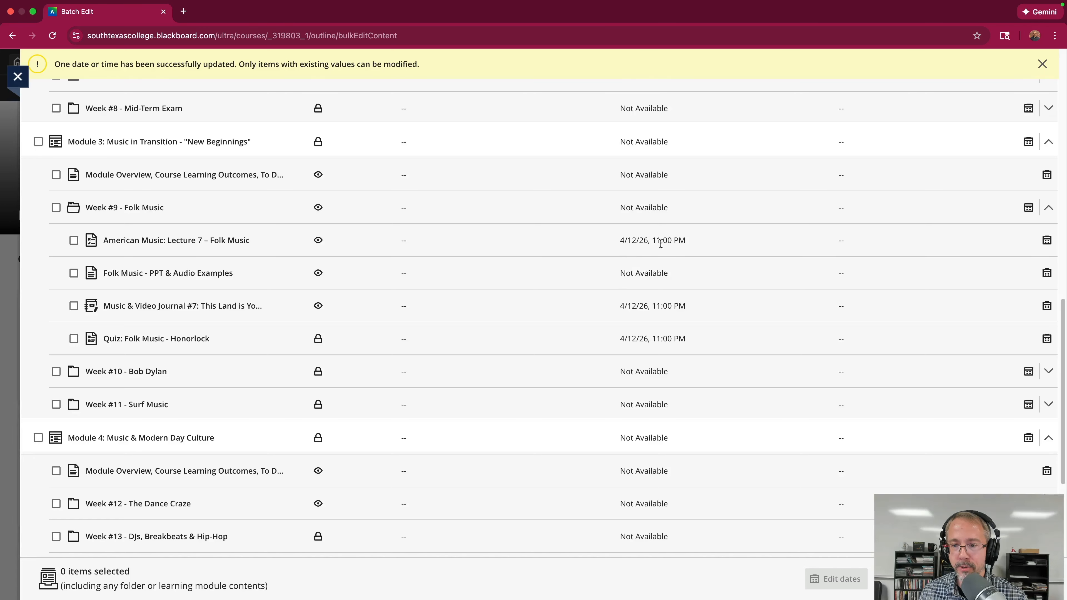
scroll(510, 313, "down", 5)
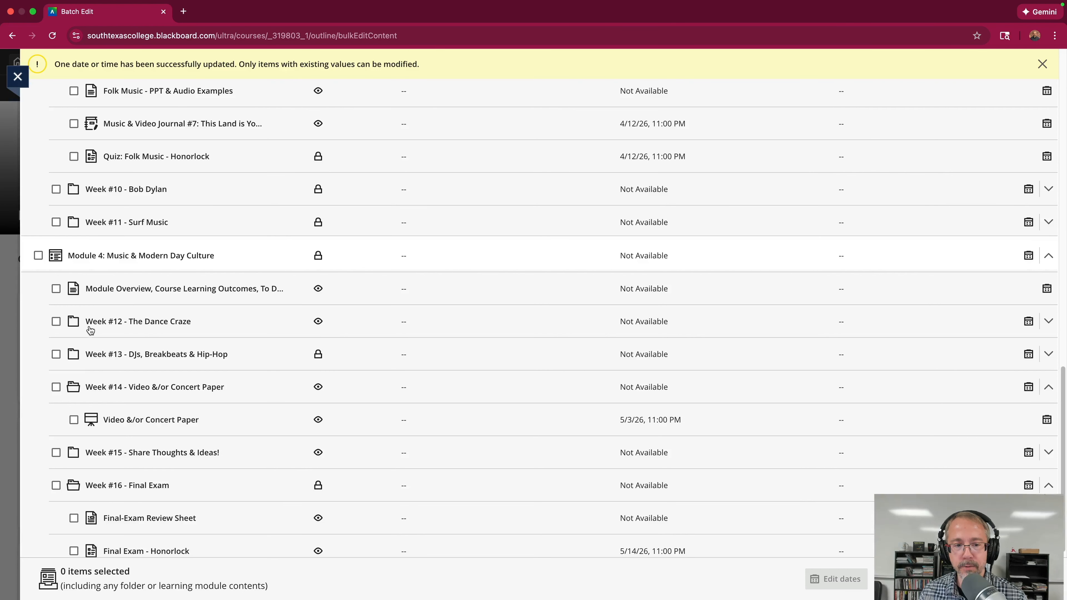
left_click(143, 357)
scroll(431, 364, "down", 3)
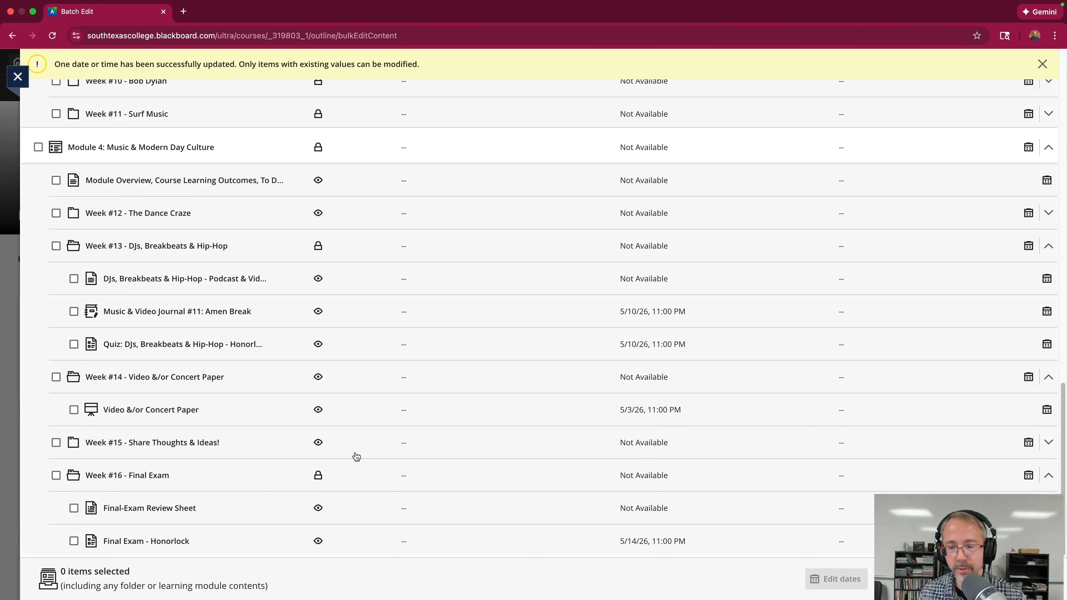
Close Batch Edit and look over the modules on the MUSI 1310 Course Content page.
scroll(356, 456, "up", 20)
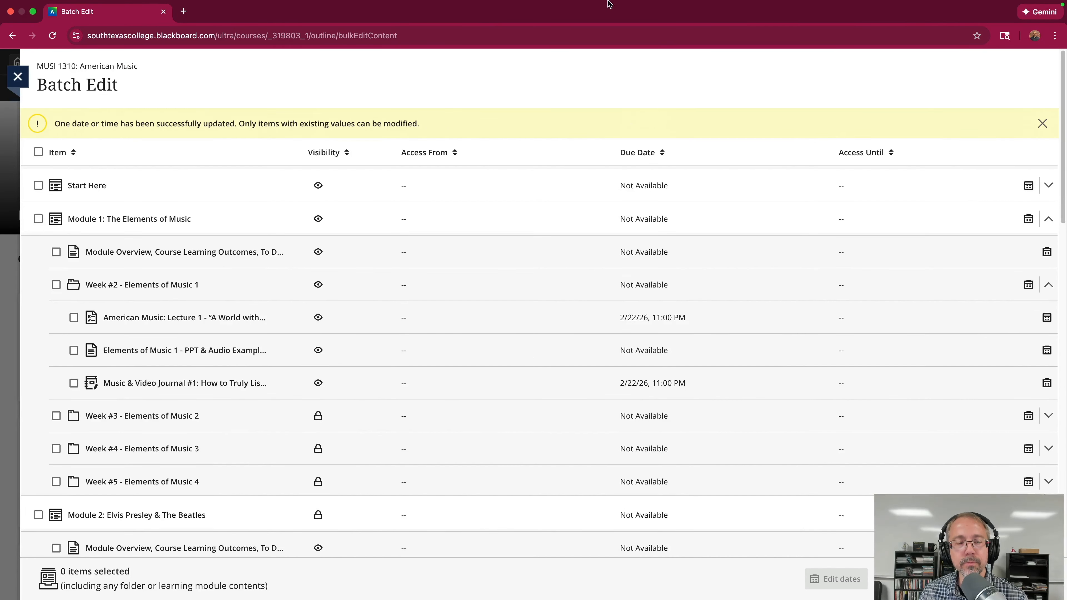
left_click(18, 77)
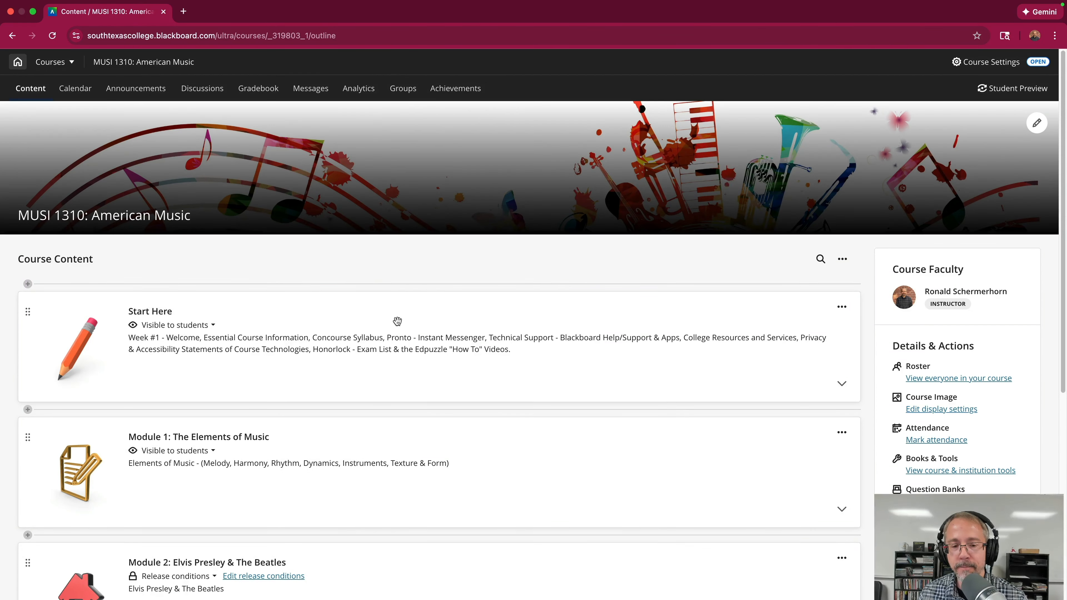
scroll(481, 322, "down", 5)
scroll(481, 323, "down", 1)
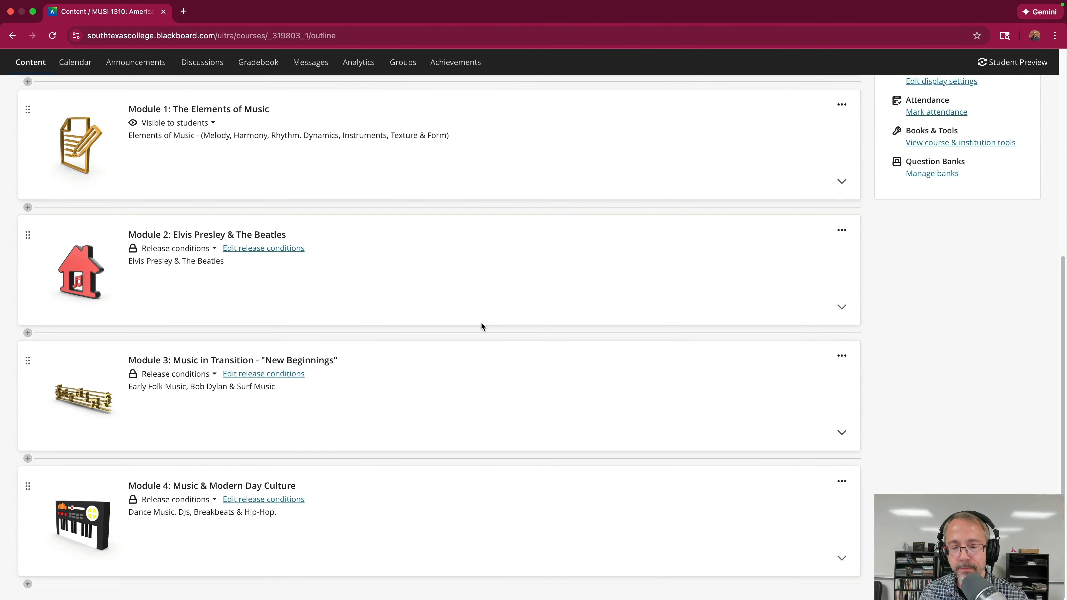
scroll(481, 323, "up", 10)
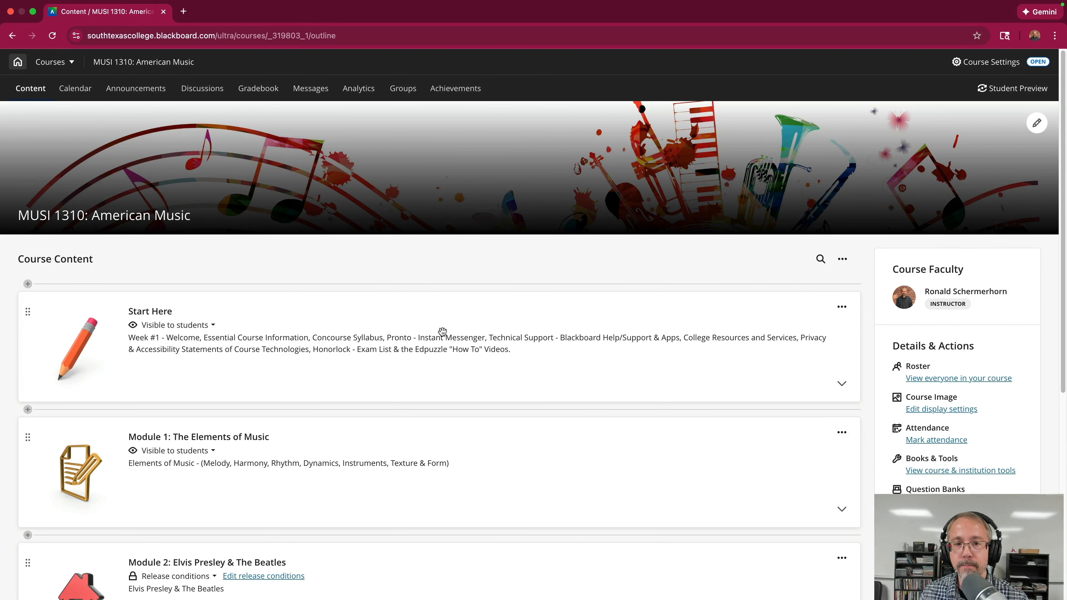
scroll(442, 332, "down", 5)
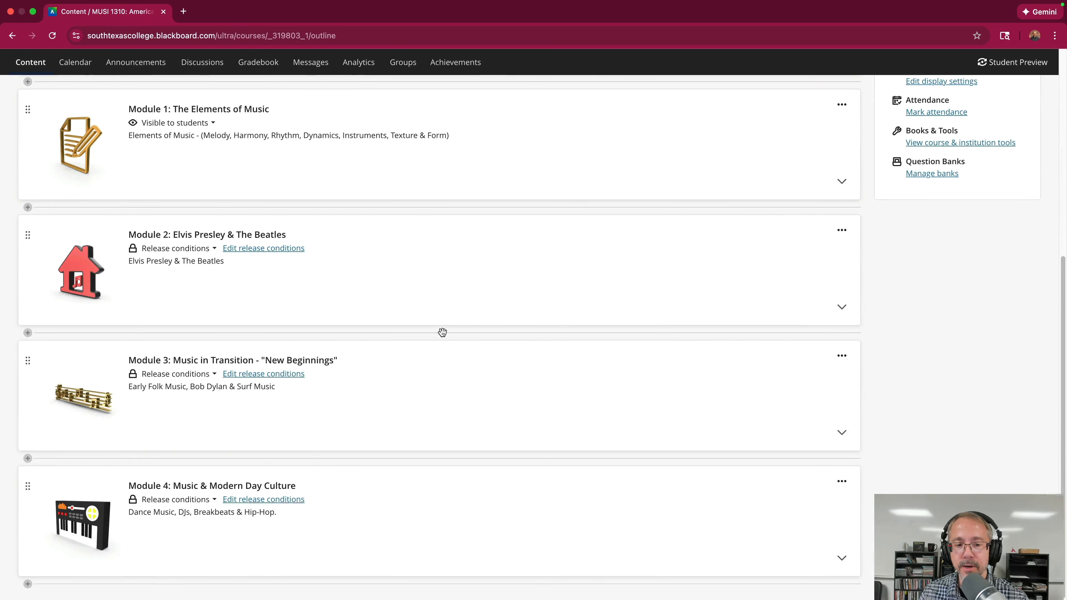
scroll(442, 332, "up", 5)
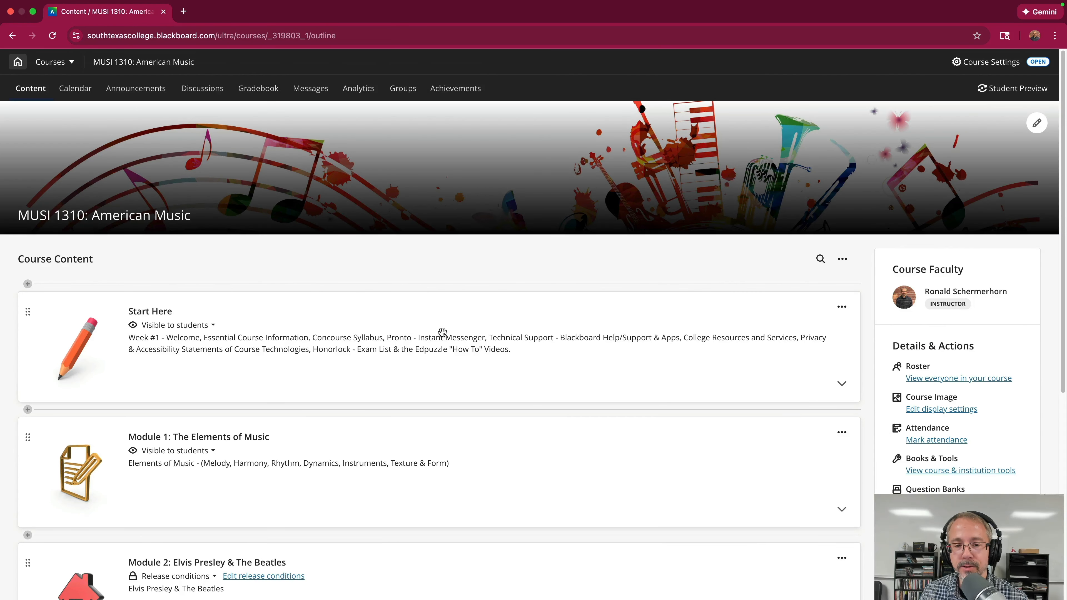